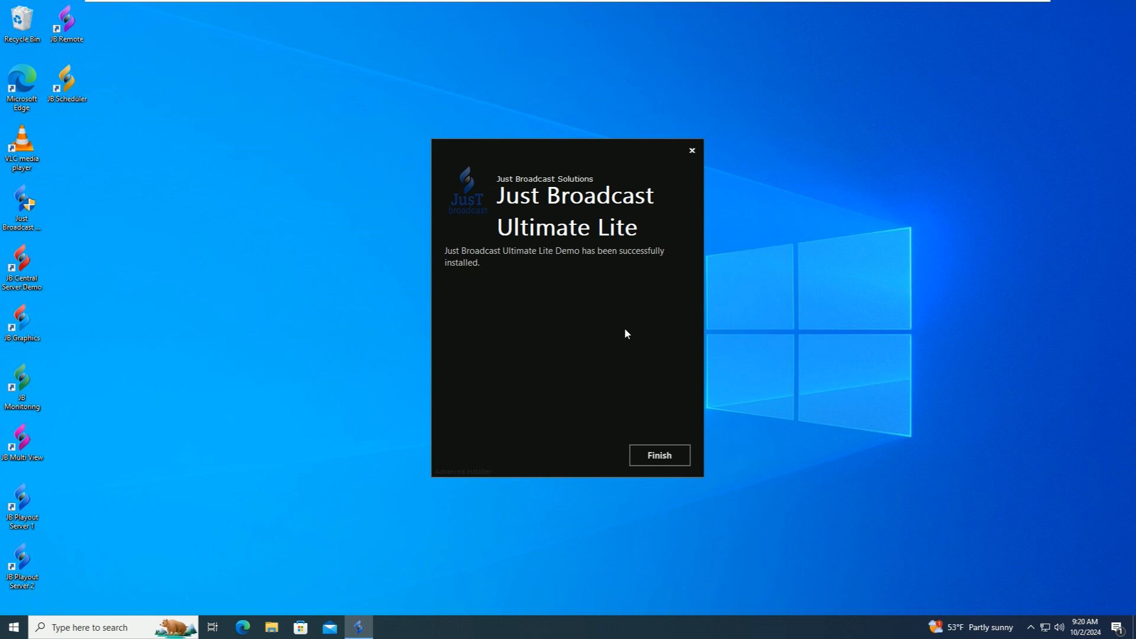
- Finish the Just Broadcast Ultimate Lite Demo installation and close the installer
{"action": "left_click", "coordinate": [657, 456]}
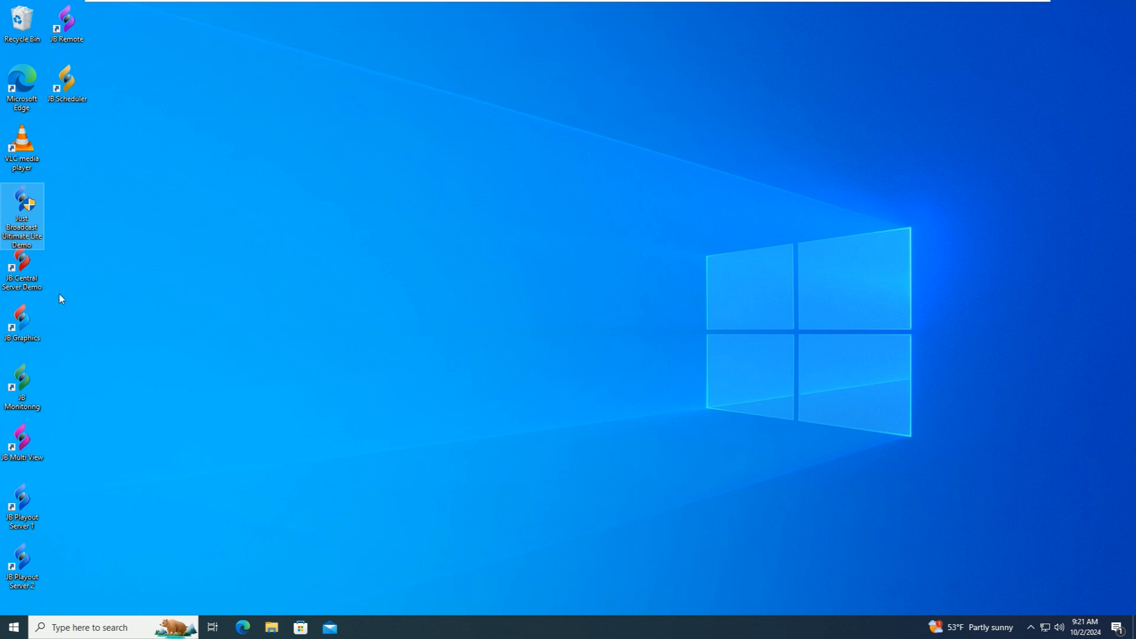
- Launch JB Central Server Demo from its desktop shortcut with administrator rights
{"action": "left_click", "coordinate": [38, 282]}
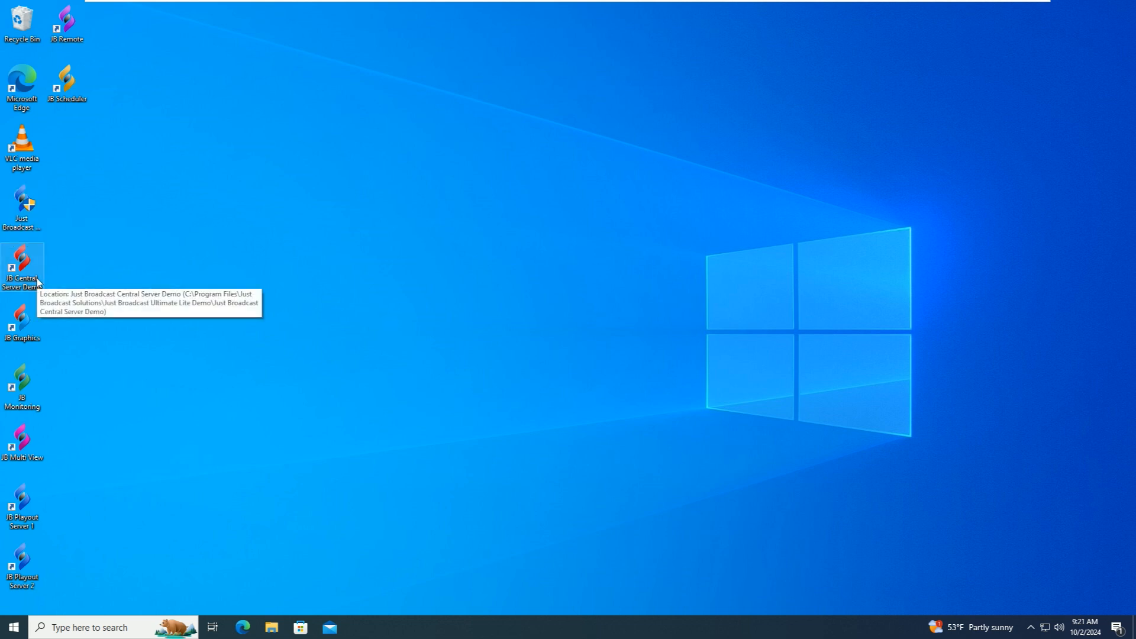
{"action": "double_click", "coordinate": [22, 273]}
{"action": "left_click", "coordinate": [498, 398]}
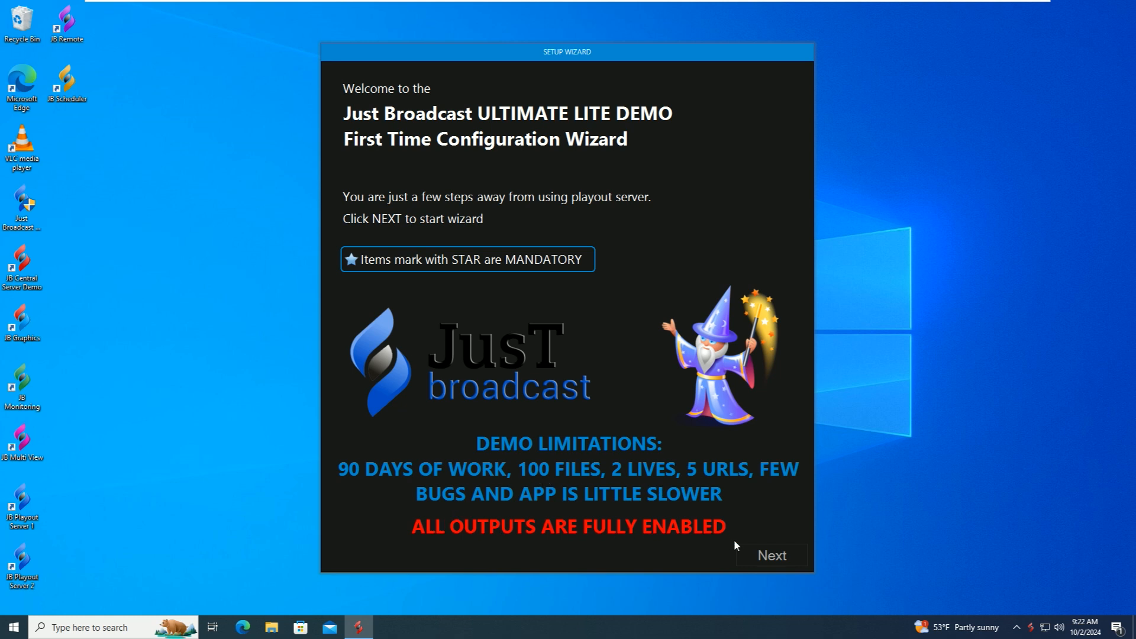
- Move the First Time Configuration Wizard past its welcome page
{"action": "left_click", "coordinate": [769, 555]}
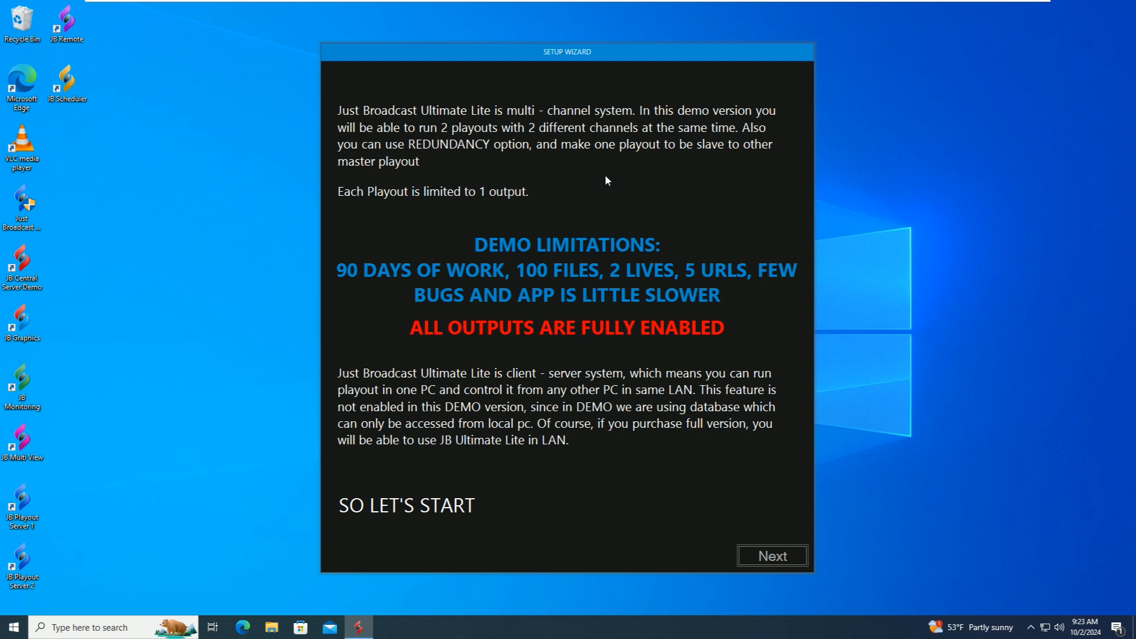
- On the channel data page, name the new channel TEST
{"action": "left_click", "coordinate": [772, 556]}
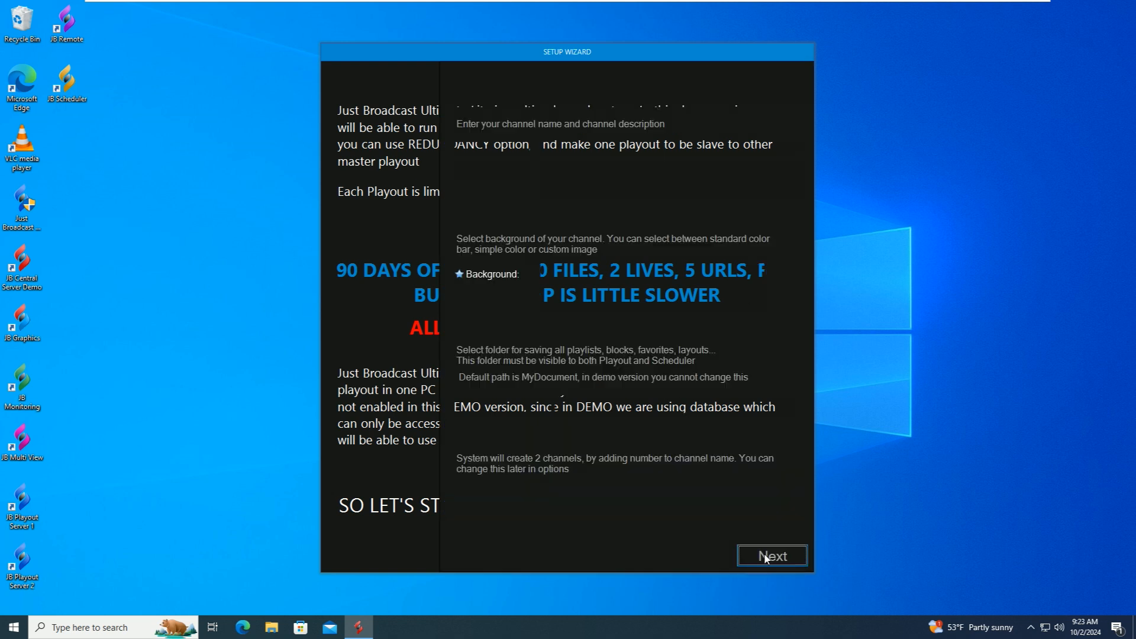
{"action": "left_click", "coordinate": [591, 153]}
{"action": "type", "text": "TEST"}
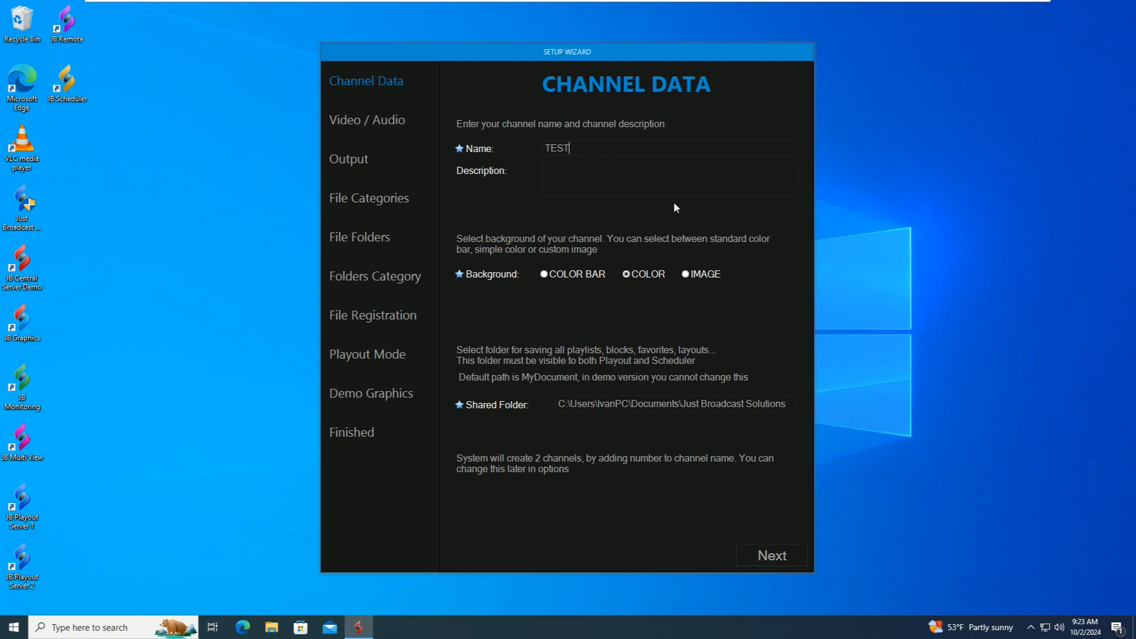
{"action": "key", "text": "Tab"}
{"action": "key", "text": "Tab"}
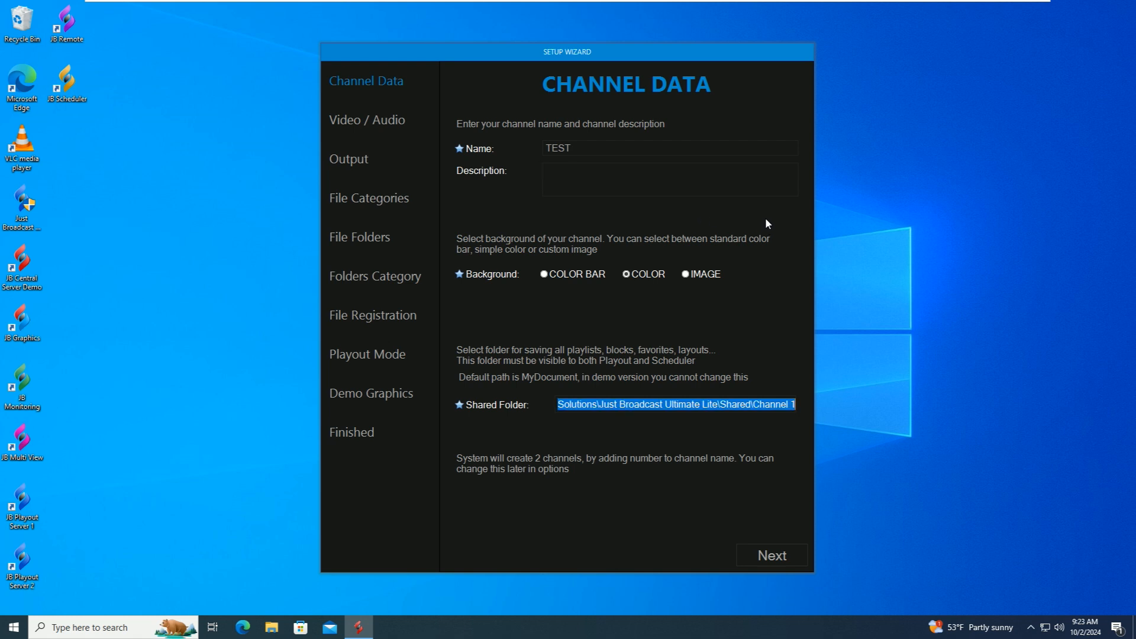
- Give the TEST channel a plain Black colour background and create it
{"action": "left_click", "coordinate": [541, 274]}
{"action": "left_click", "coordinate": [651, 276]}
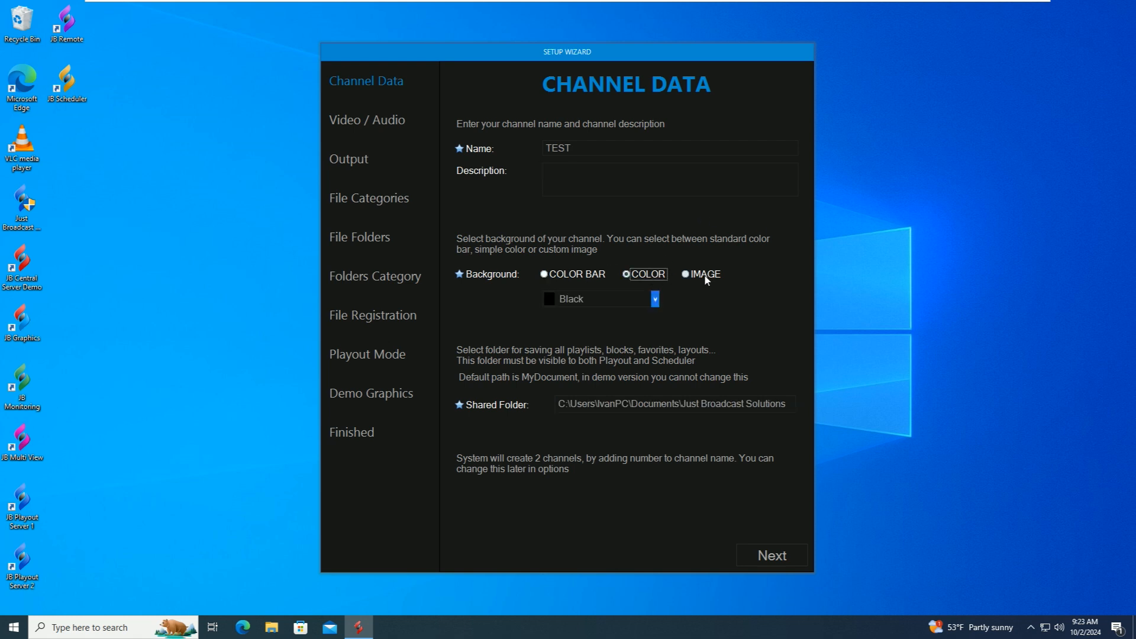
{"action": "left_click", "coordinate": [655, 300]}
{"action": "left_click", "coordinate": [687, 281]}
{"action": "left_click", "coordinate": [685, 276]}
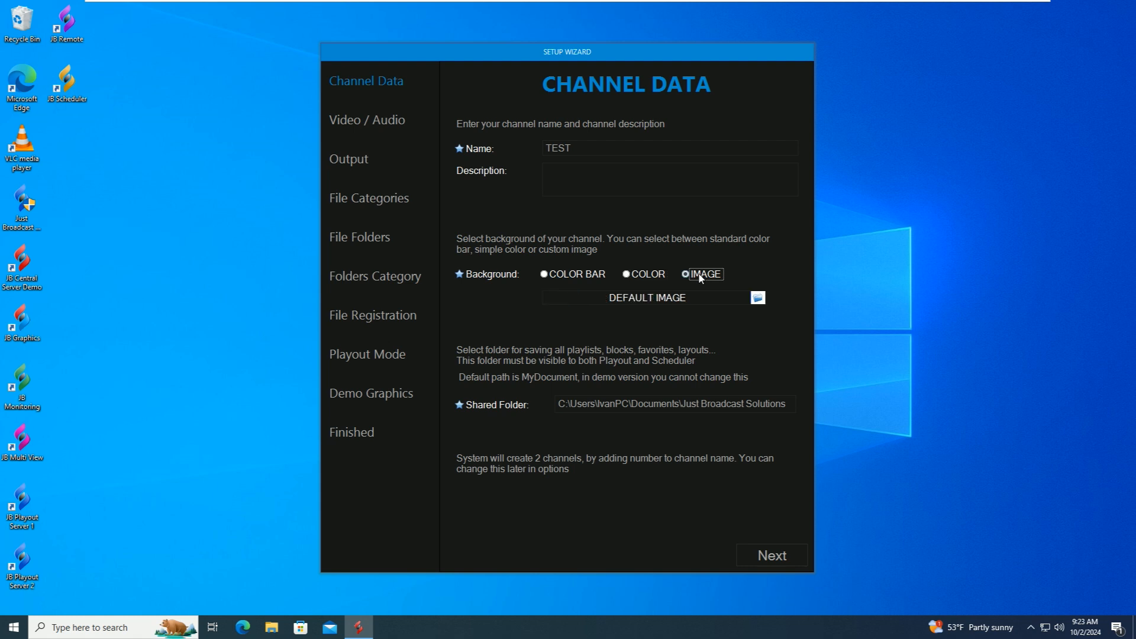
{"action": "left_click", "coordinate": [642, 277]}
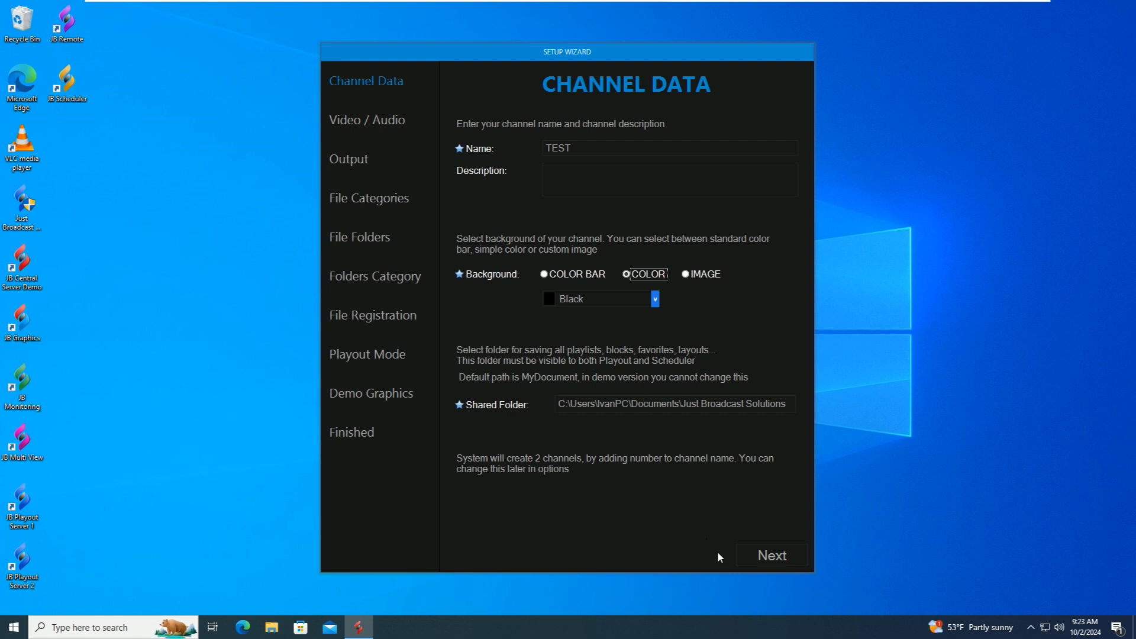
{"action": "left_click", "coordinate": [773, 555]}
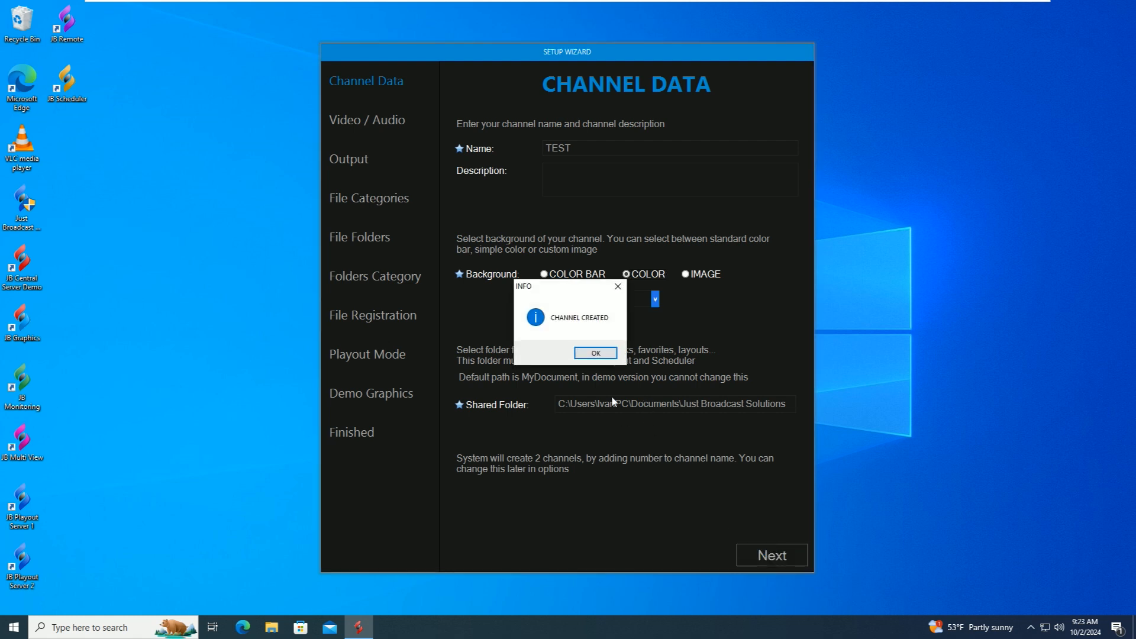
{"action": "left_click", "coordinate": [598, 353]}
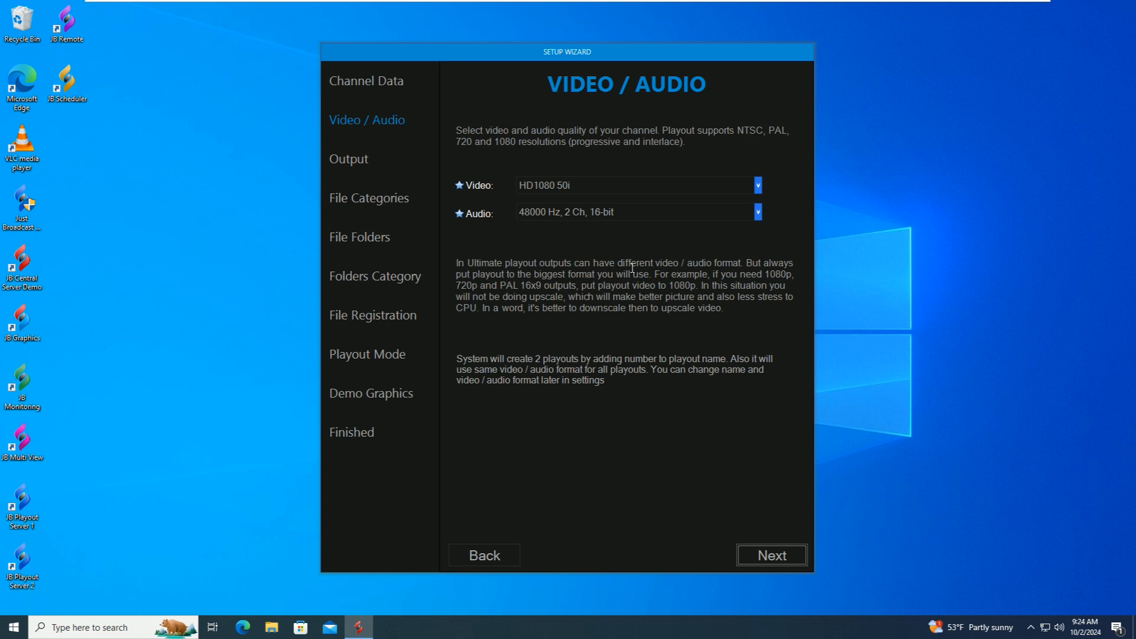
- Confirm HD1080 50i video and 48000 Hz, 2 Ch, 16-bit audio, then continue
{"action": "left_click", "coordinate": [617, 188]}
{"action": "left_click", "coordinate": [618, 186]}
{"action": "left_click", "coordinate": [592, 194]}
{"action": "left_click", "coordinate": [591, 210]}
{"action": "left_click", "coordinate": [591, 226]}
{"action": "left_click", "coordinate": [773, 560]}
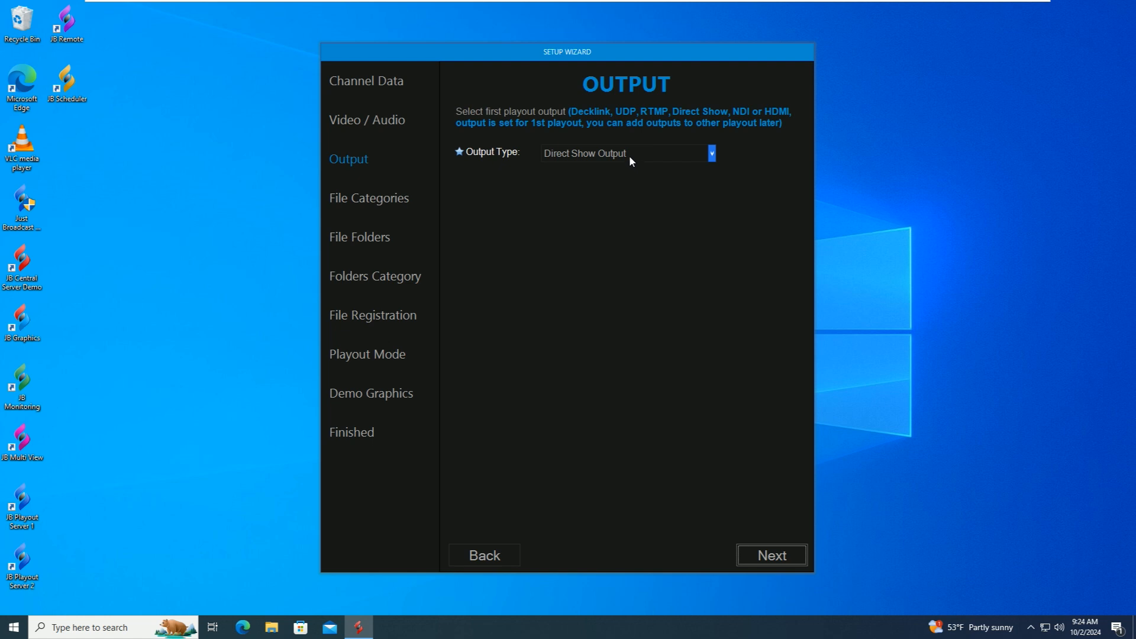
- Keep Direct Show Output as the output type and advance to File Categories
{"action": "left_click", "coordinate": [630, 155]}
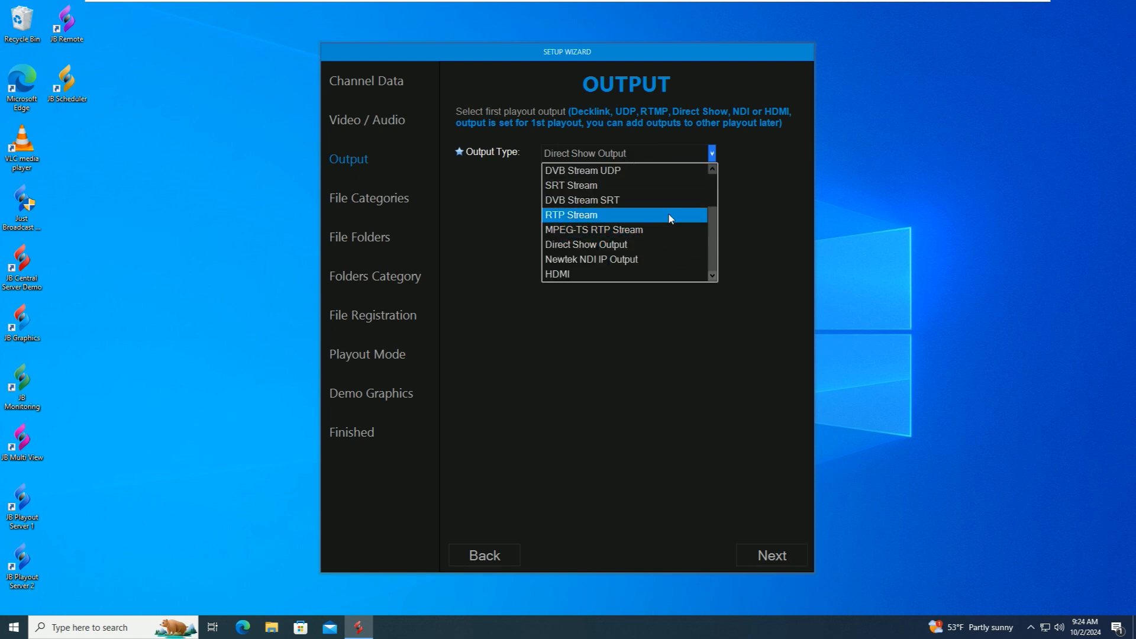
{"action": "scroll", "coordinate": [669, 212], "scroll_direction": "up", "scroll_amount": 2}
{"action": "left_click", "coordinate": [711, 158]}
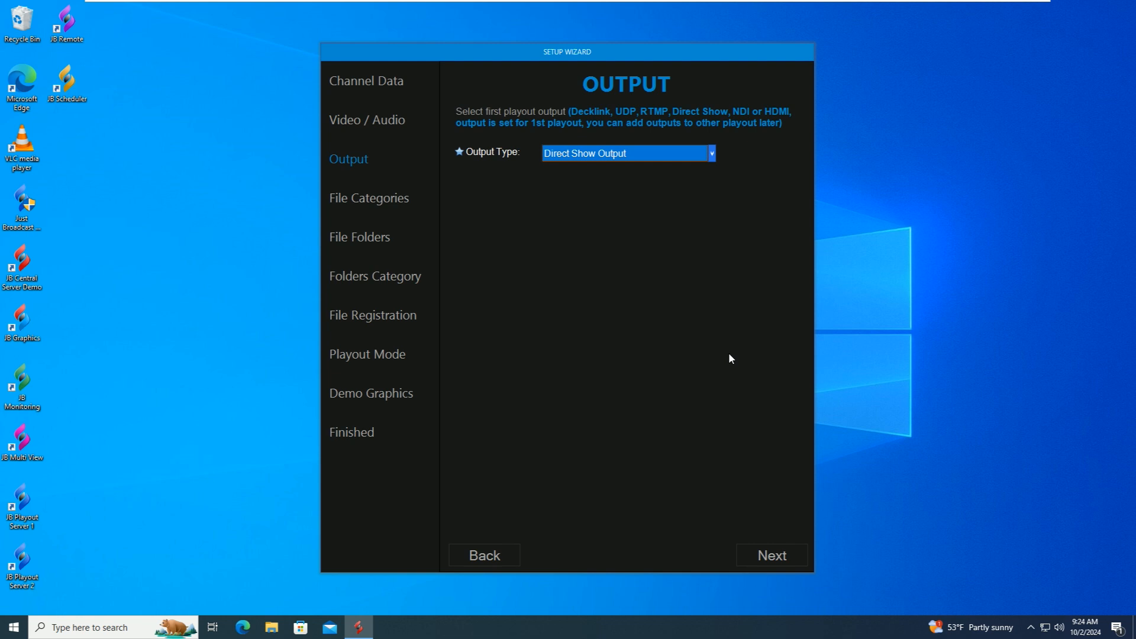
{"action": "left_click", "coordinate": [768, 557]}
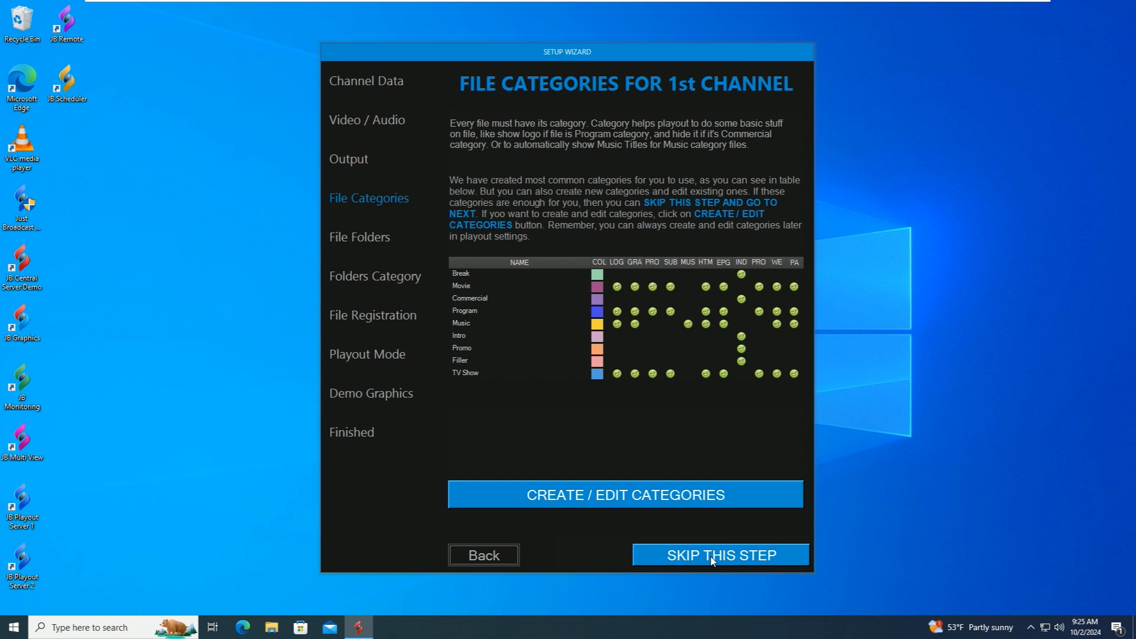
- Inspect the Program category, leaving Show Graphics and Show Subtitle enabled
{"action": "left_click", "coordinate": [592, 496]}
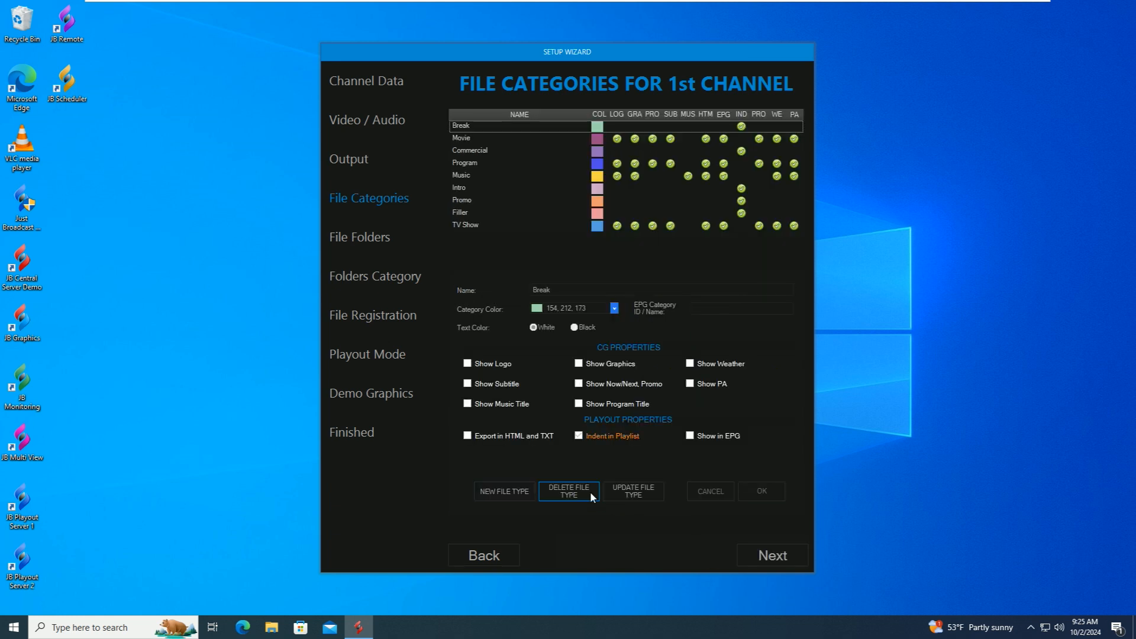
{"action": "left_click", "coordinate": [473, 162]}
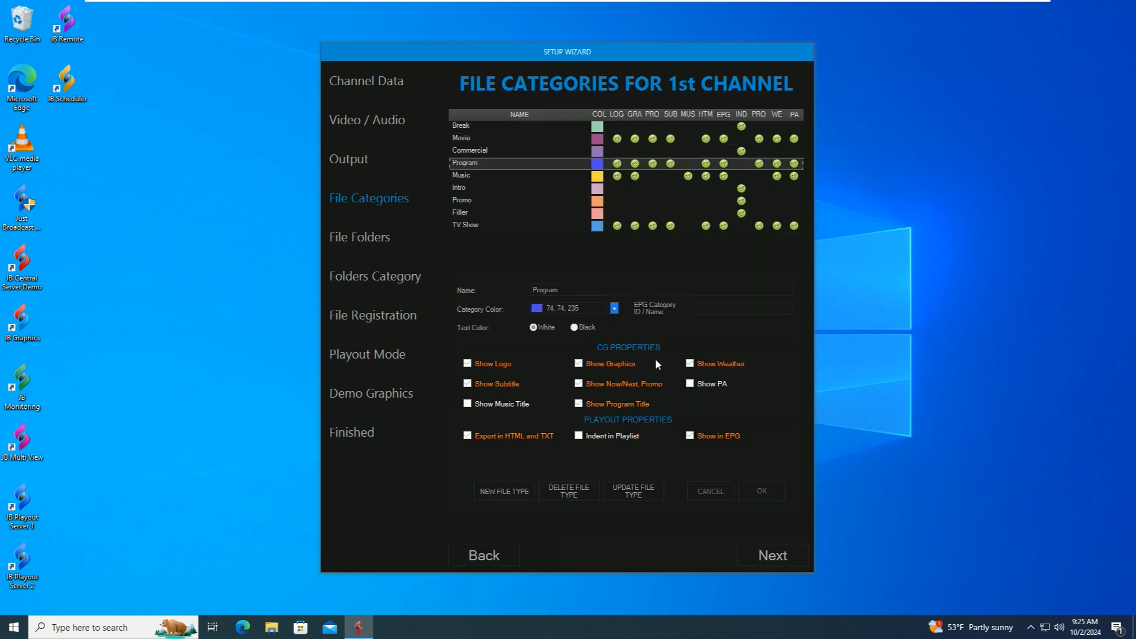
{"action": "left_click", "coordinate": [644, 489]}
{"action": "left_click", "coordinate": [601, 365]}
{"action": "left_click", "coordinate": [599, 367]}
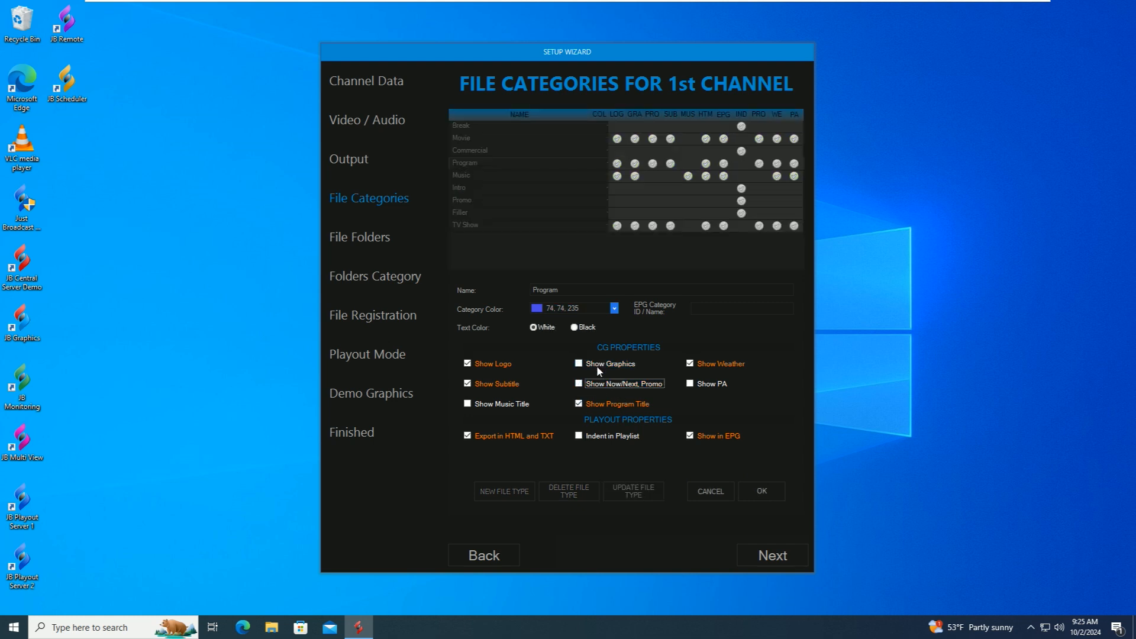
{"action": "left_click", "coordinate": [484, 386]}
{"action": "left_click", "coordinate": [486, 386]}
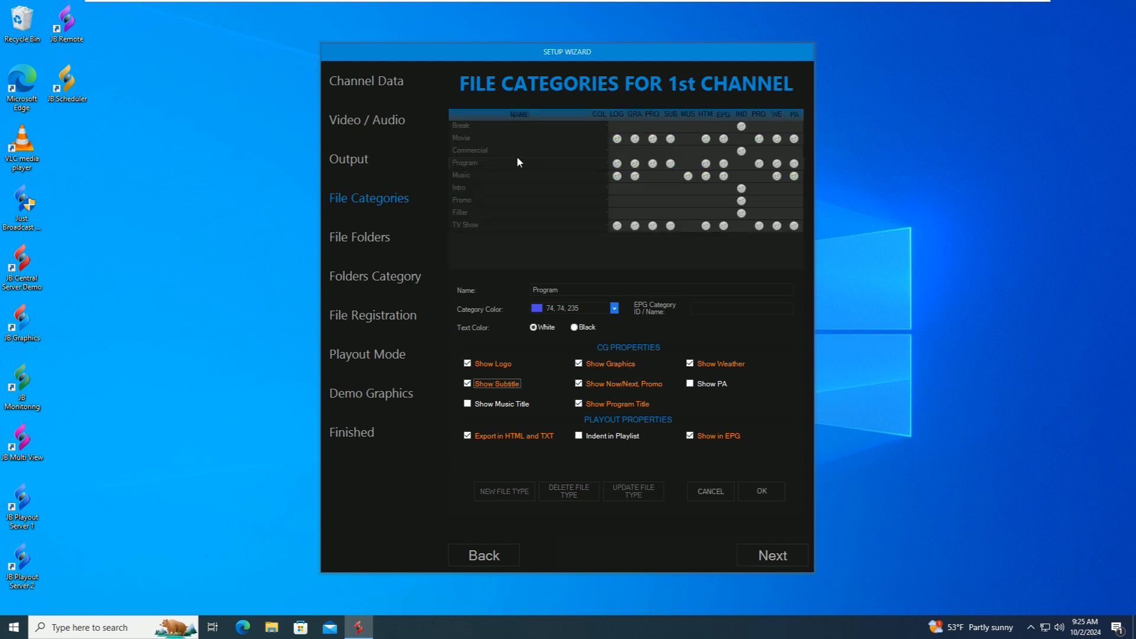
{"action": "left_click", "coordinate": [716, 489]}
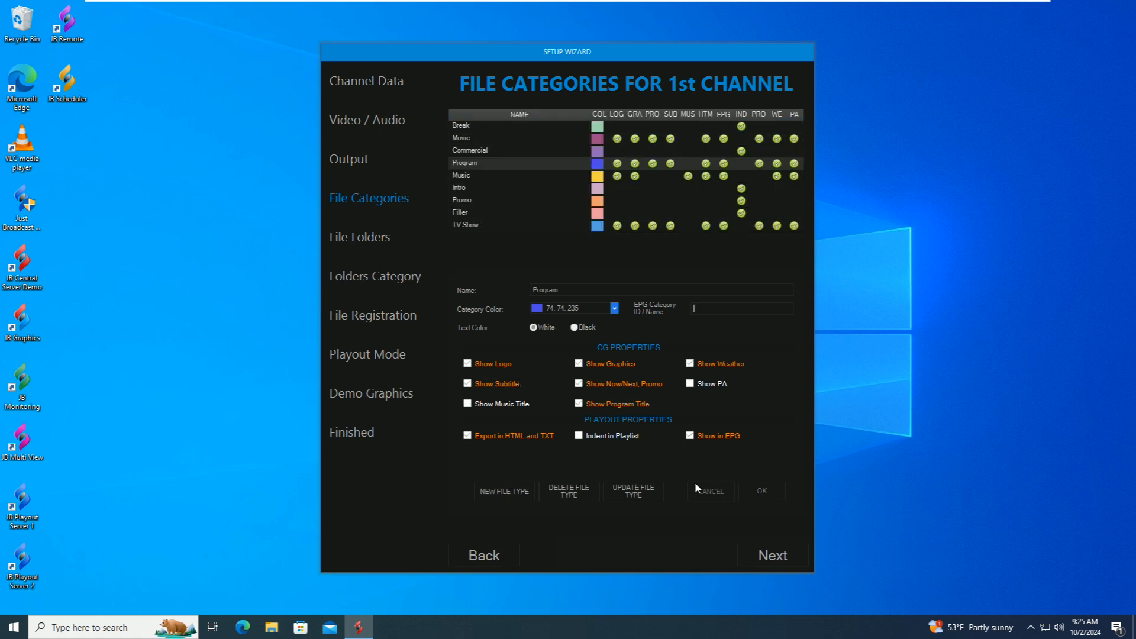
- Start a new file category, cancel it, and advance to File Folders
{"action": "left_click", "coordinate": [503, 492]}
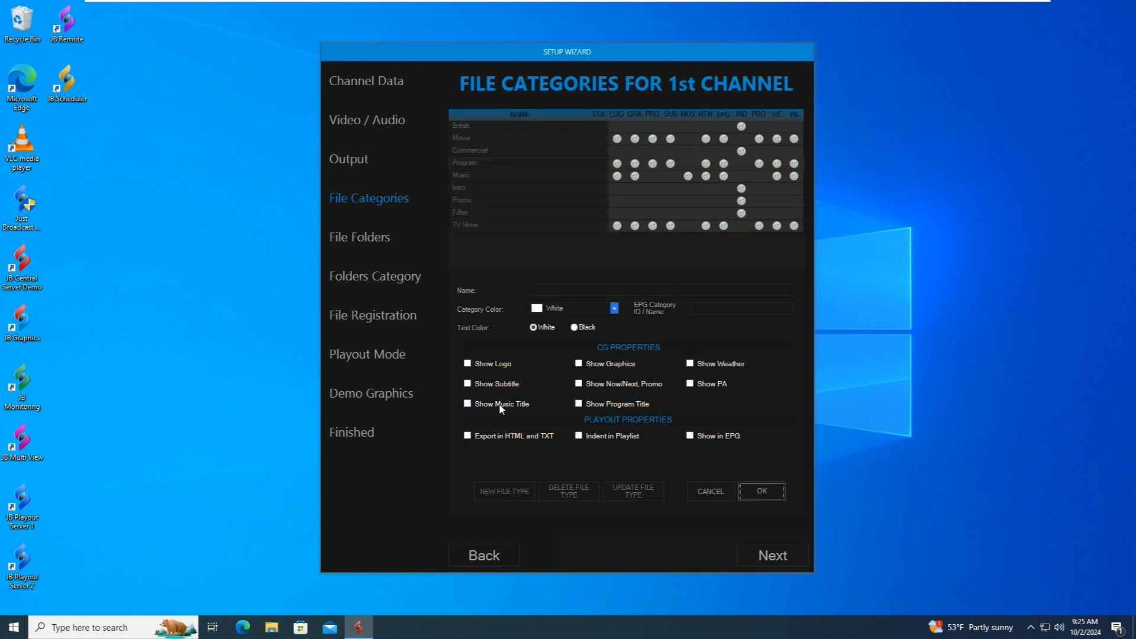
{"action": "left_click", "coordinate": [548, 290]}
{"action": "left_click", "coordinate": [504, 368]}
{"action": "left_click", "coordinate": [711, 491]}
{"action": "left_click", "coordinate": [773, 557]}
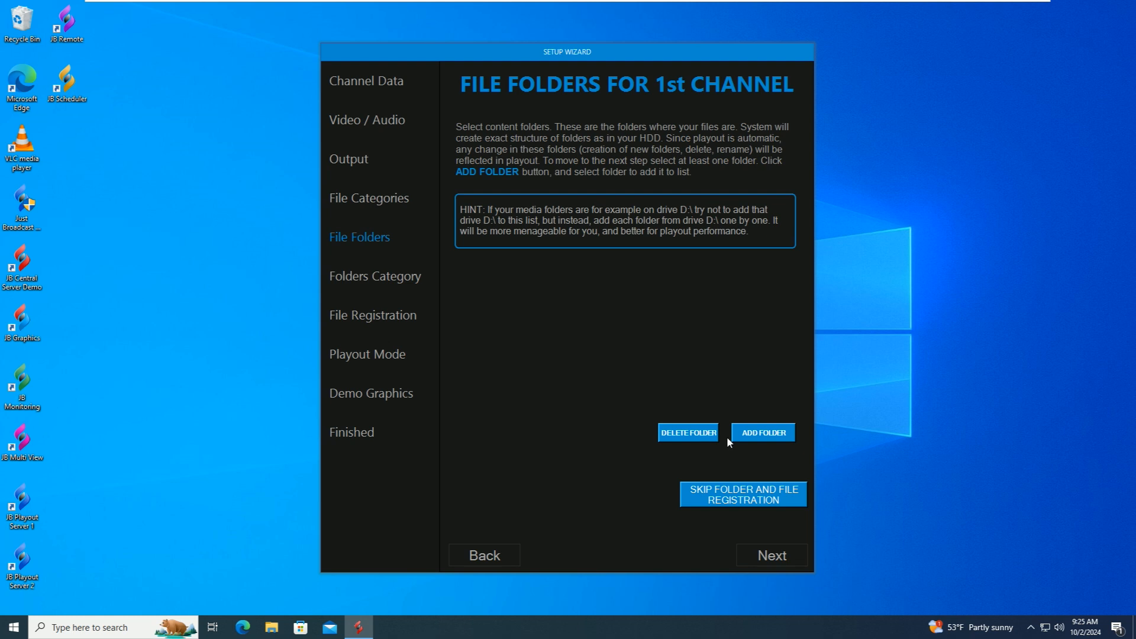
- Add C:\VIDEO as the content folder and advance to Folders Category
{"action": "left_click", "coordinate": [764, 431]}
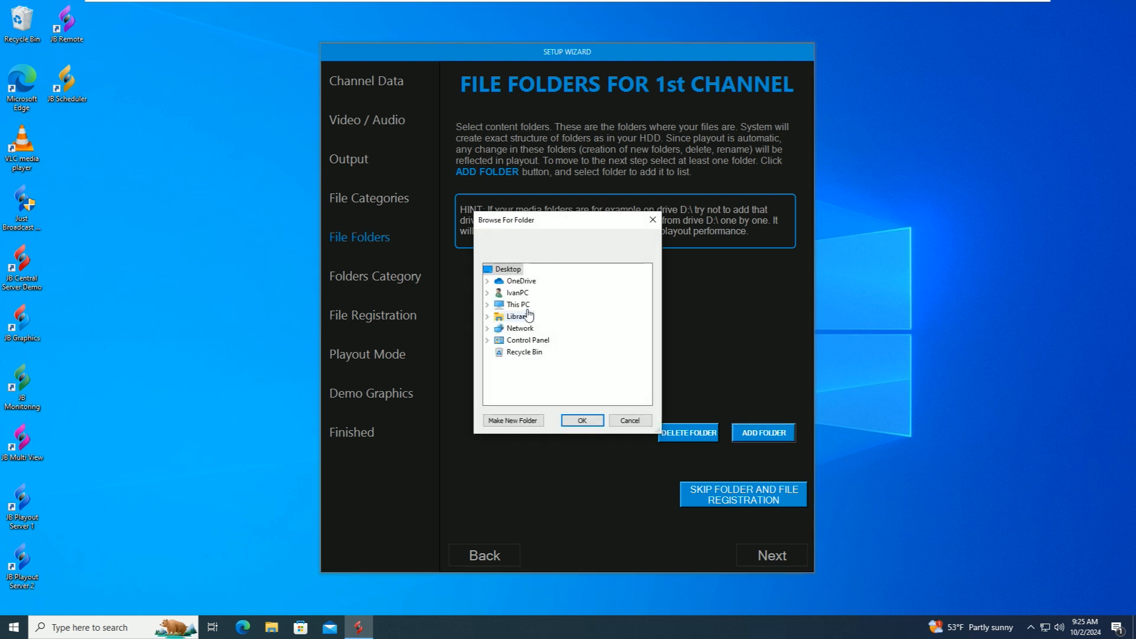
{"action": "scroll", "coordinate": [604, 314], "scroll_direction": "down", "scroll_amount": 2}
{"action": "double_click", "coordinate": [619, 333]}
{"action": "scroll", "coordinate": [619, 333], "scroll_direction": "down", "scroll_amount": 1}
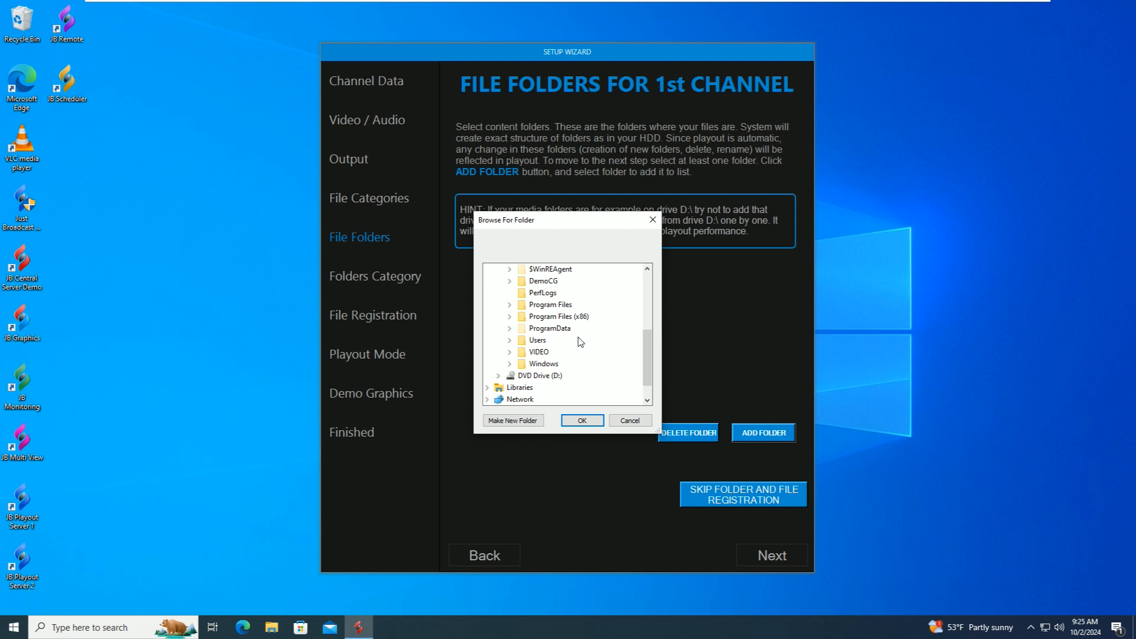
{"action": "double_click", "coordinate": [539, 353]}
{"action": "scroll", "coordinate": [597, 325], "scroll_direction": "down", "scroll_amount": 2}
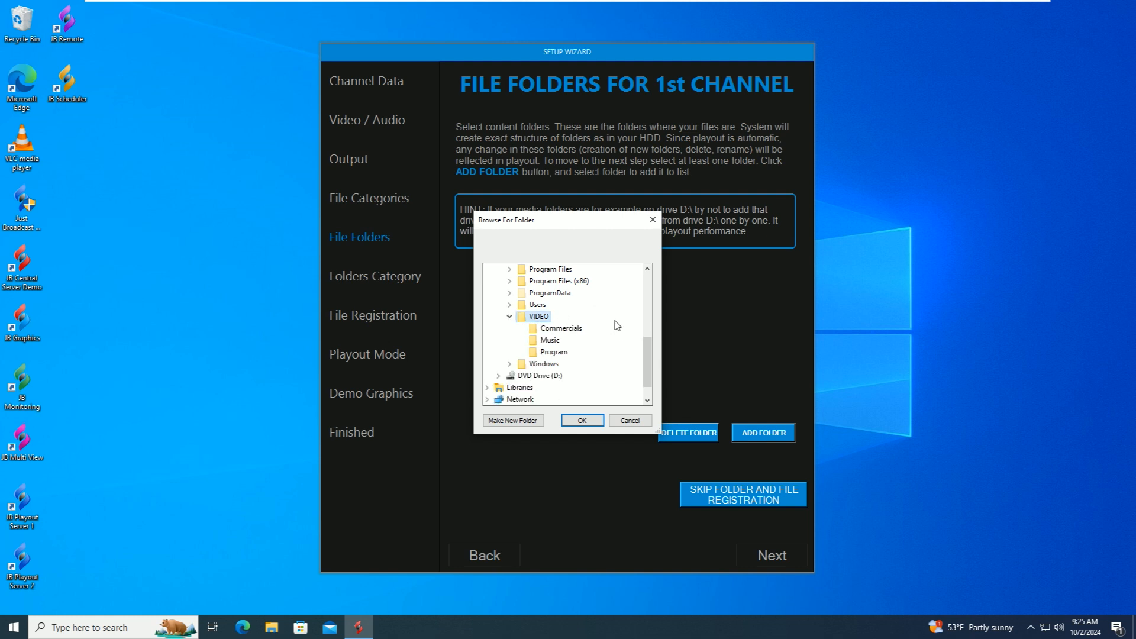
{"action": "scroll", "coordinate": [593, 317], "scroll_direction": "up", "scroll_amount": 1}
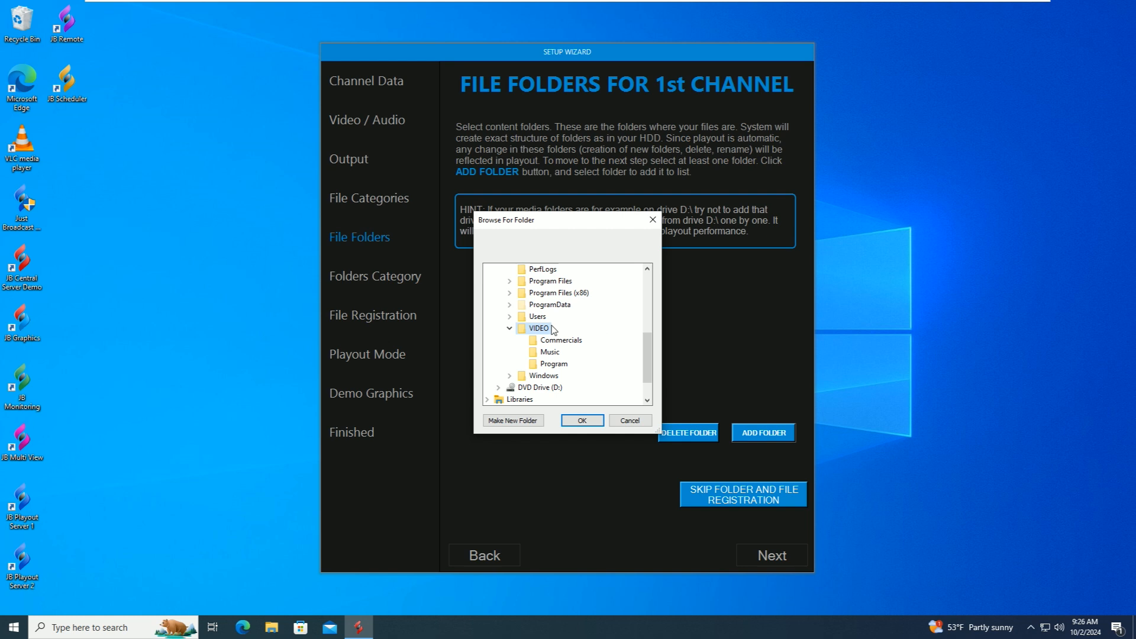
{"action": "left_click", "coordinate": [583, 420]}
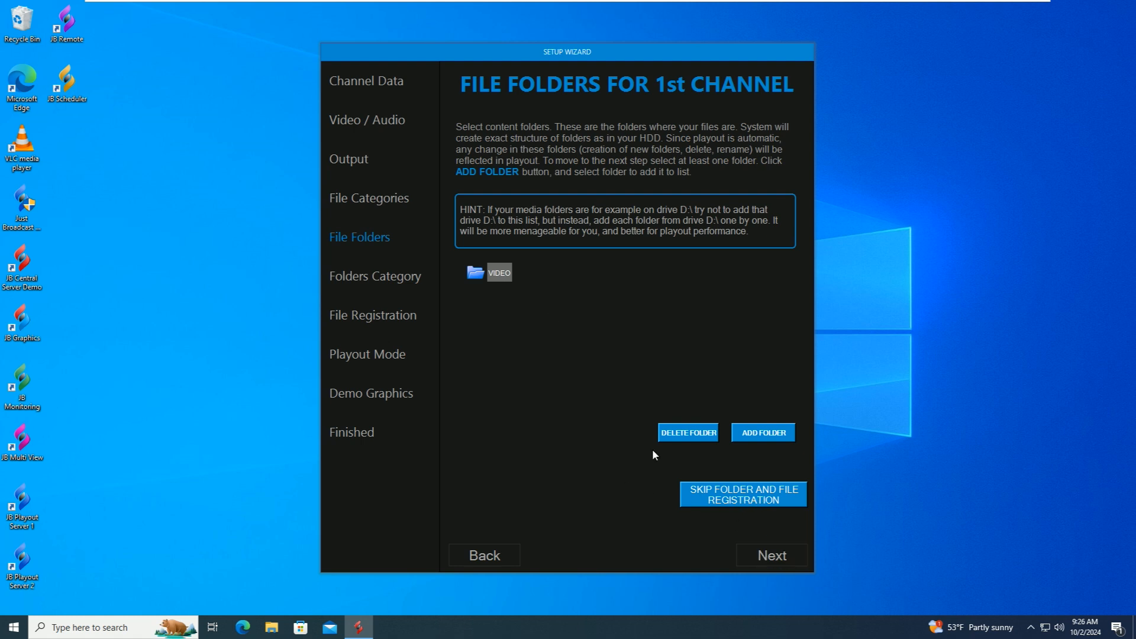
{"action": "left_click", "coordinate": [761, 556]}
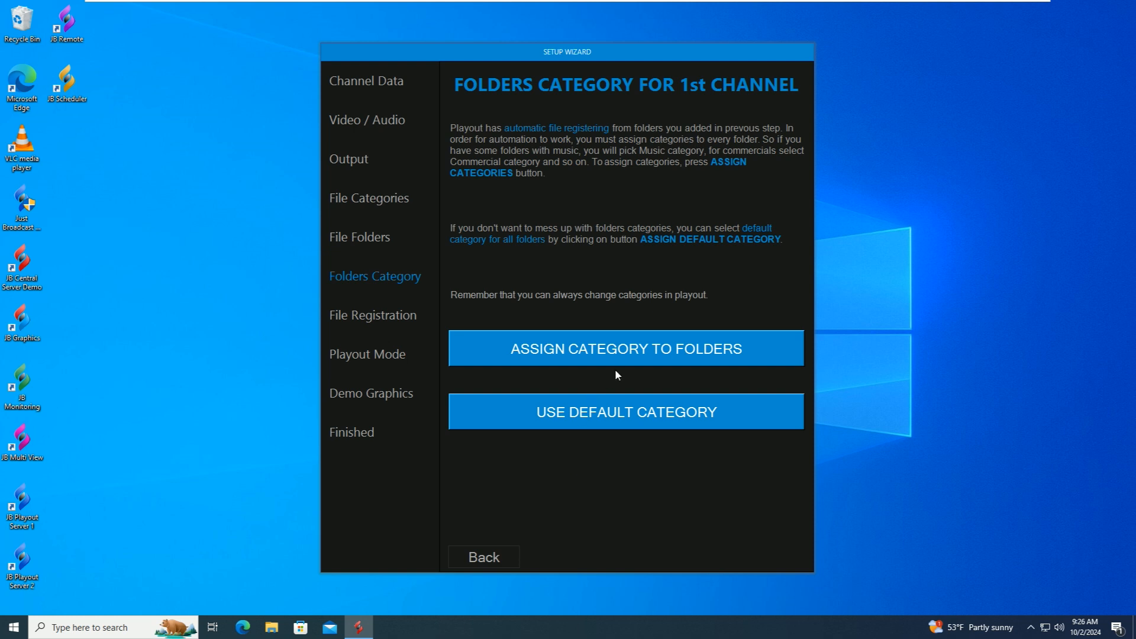
- Assign Program to VIDEO, Commercial to Commercials, and Music to the Music folder
{"action": "left_click", "coordinate": [600, 350]}
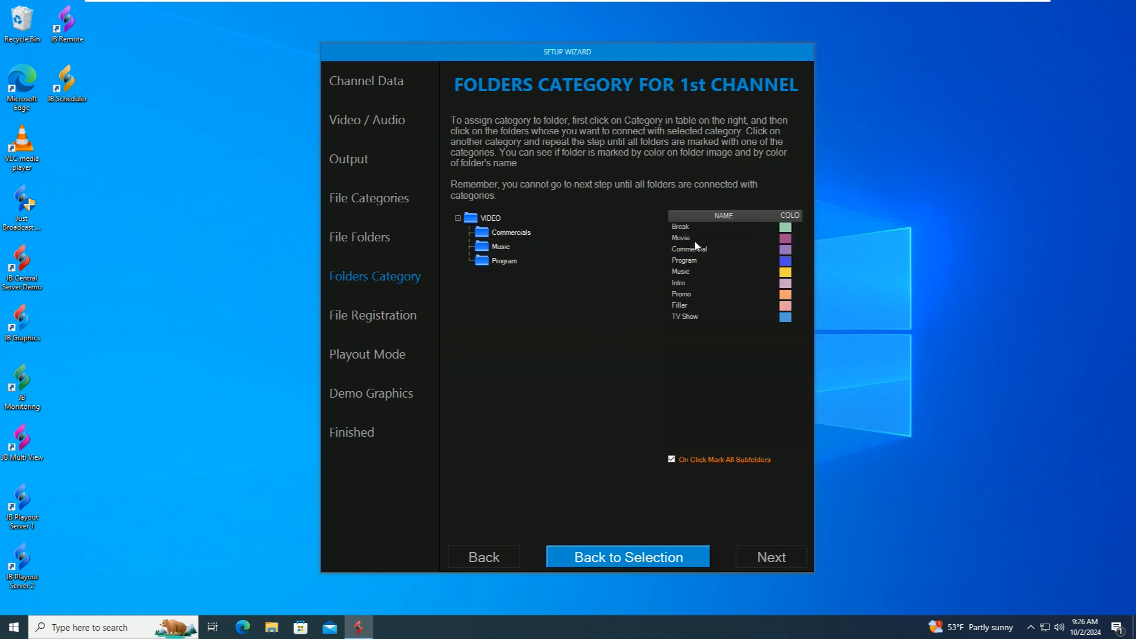
{"action": "left_click", "coordinate": [730, 263]}
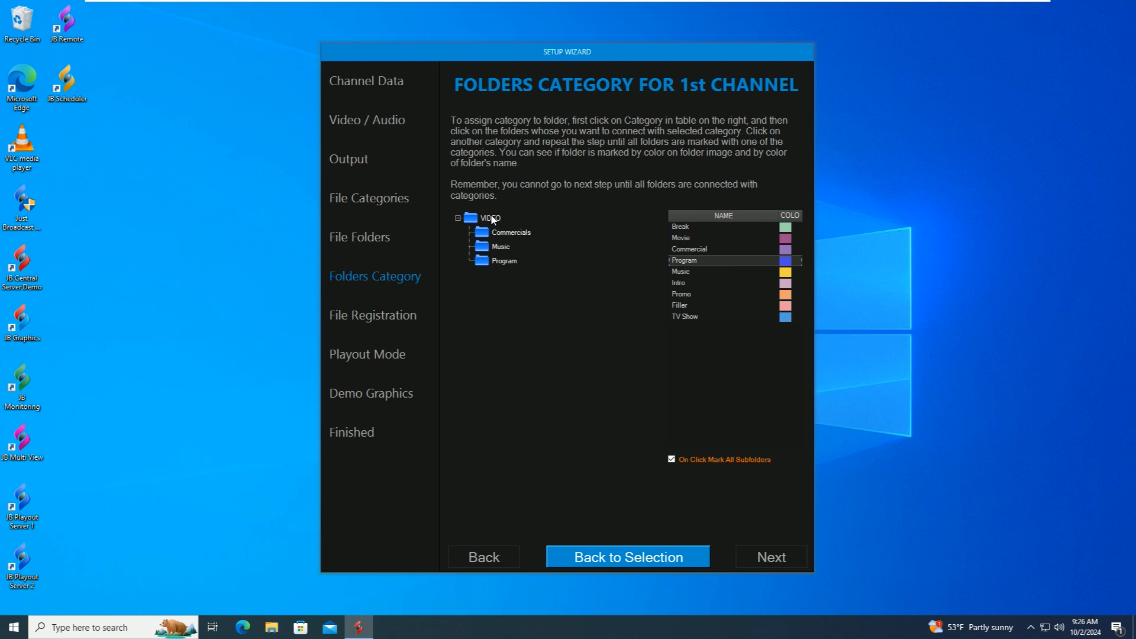
{"action": "left_click", "coordinate": [674, 462]}
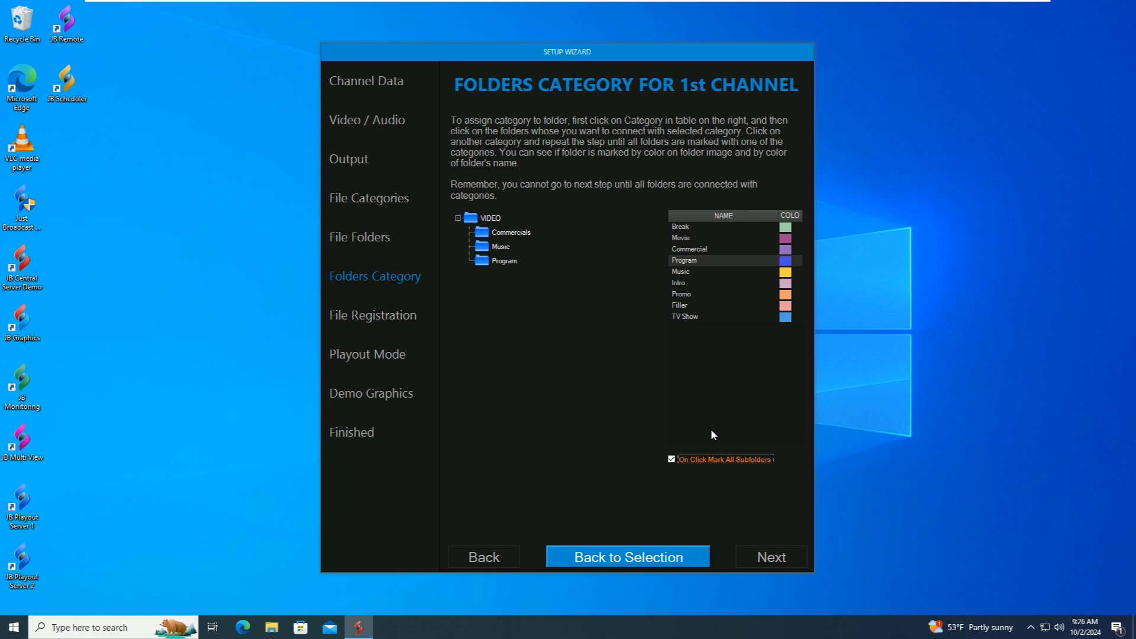
{"action": "left_click", "coordinate": [491, 219]}
{"action": "left_click", "coordinate": [698, 250]}
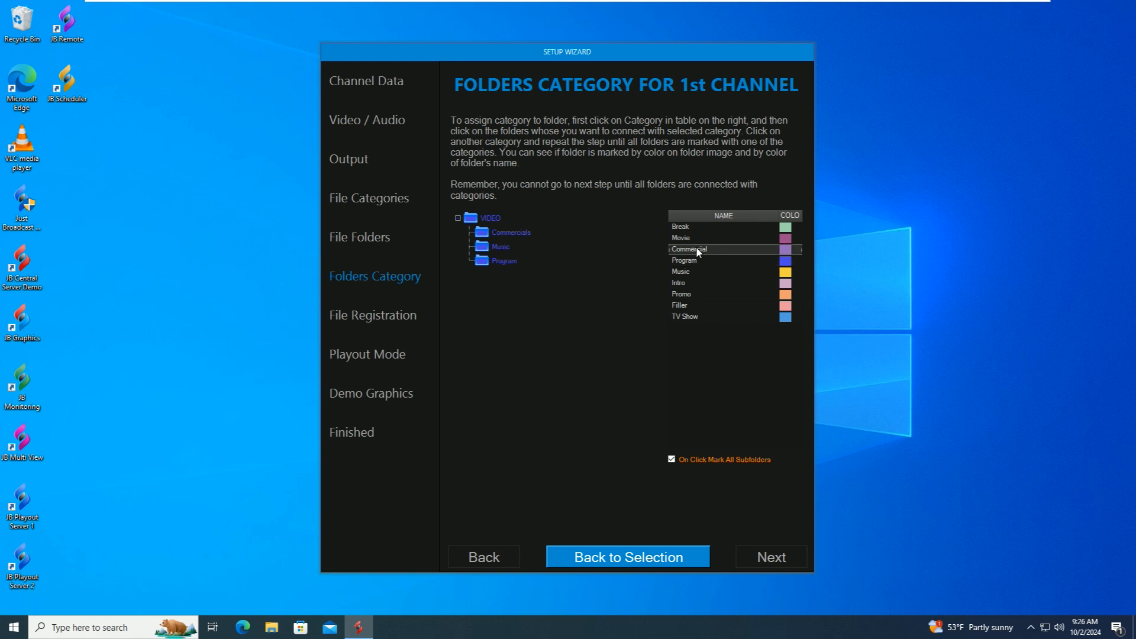
{"action": "left_click", "coordinate": [512, 232]}
{"action": "left_click", "coordinate": [687, 272]}
{"action": "left_click", "coordinate": [501, 247]}
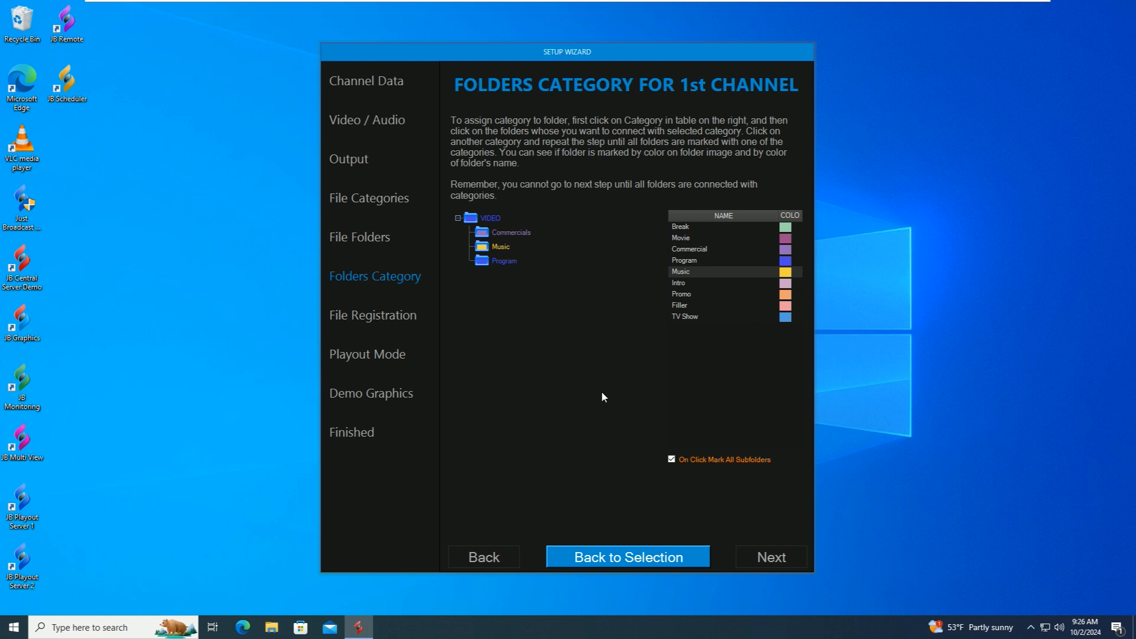
{"action": "left_click", "coordinate": [778, 565]}
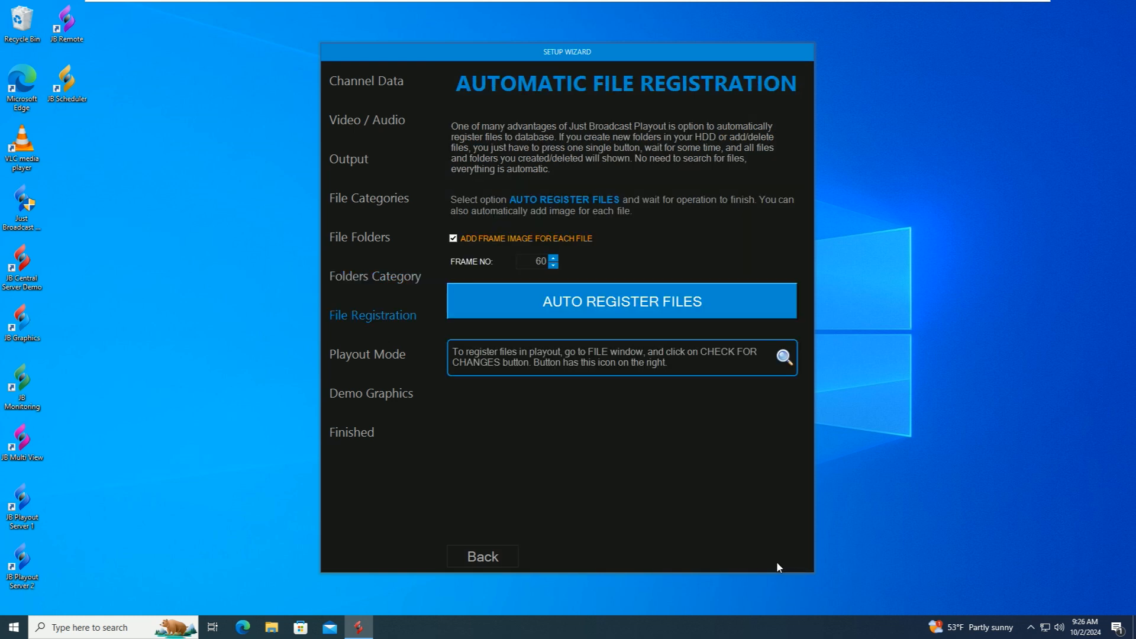
- Auto-register all media files, then advance to the Playout Mode page
{"action": "left_click", "coordinate": [624, 304]}
{"action": "left_click", "coordinate": [768, 554]}
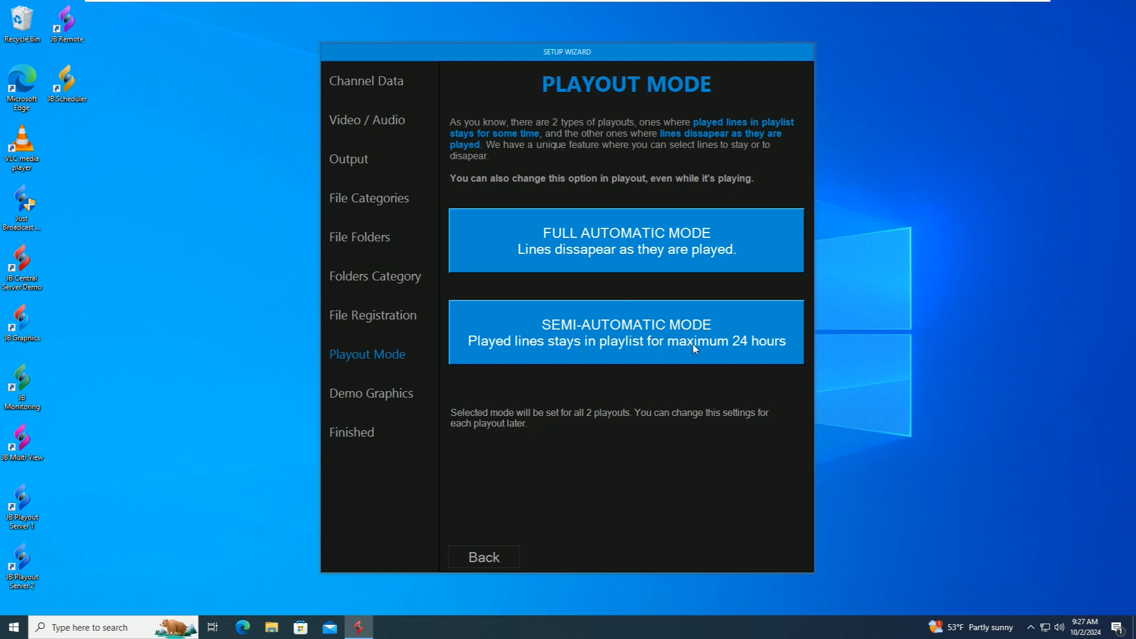
- Choose full automatic mode, import the 23 demo graphics, keep the default logo template, and continue
{"action": "left_click", "coordinate": [634, 244]}
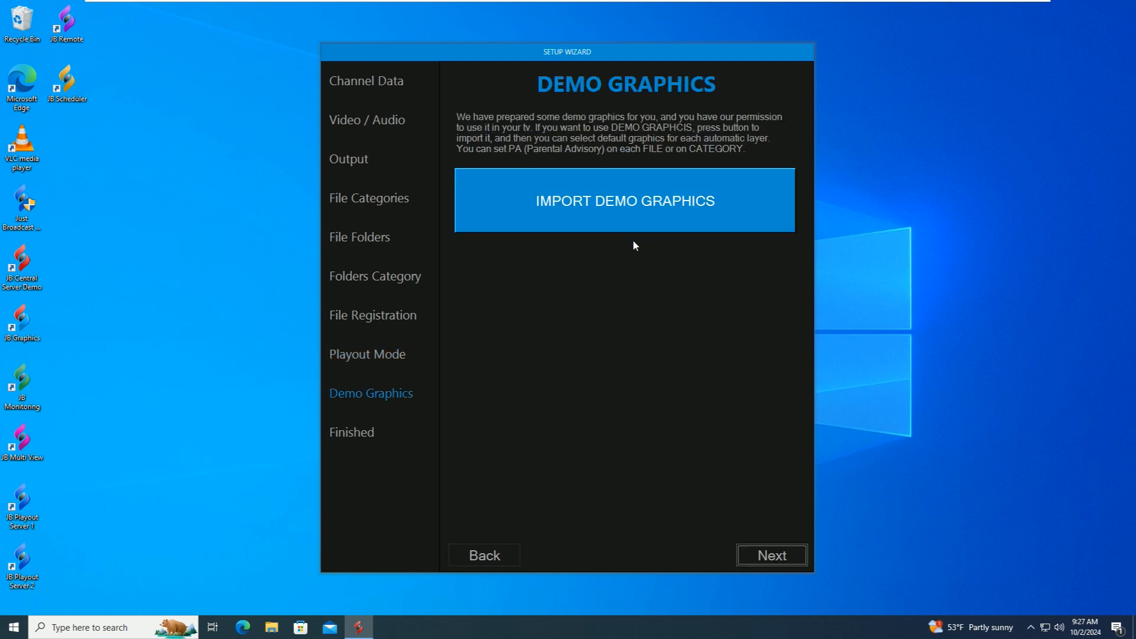
{"action": "left_click", "coordinate": [660, 201]}
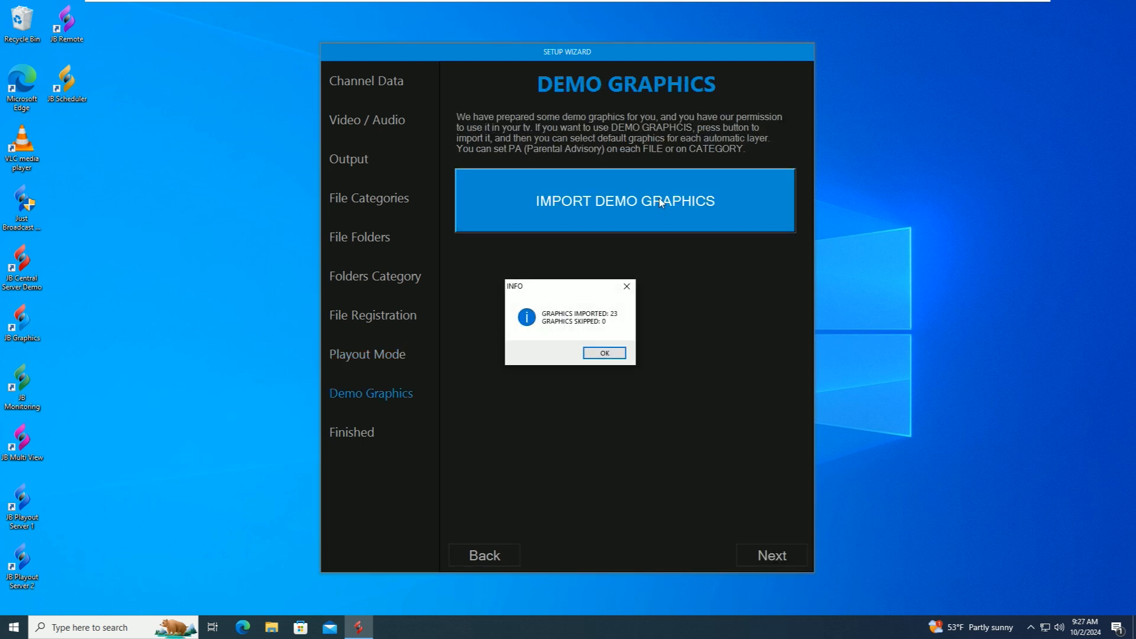
{"action": "left_click", "coordinate": [605, 354]}
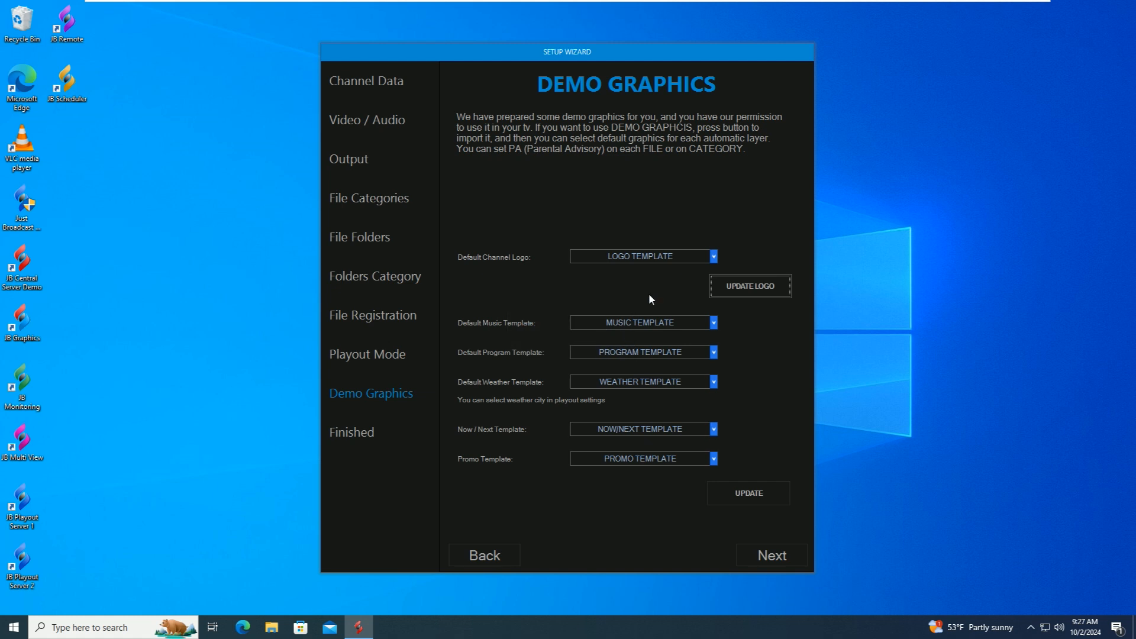
{"action": "left_click", "coordinate": [681, 317]}
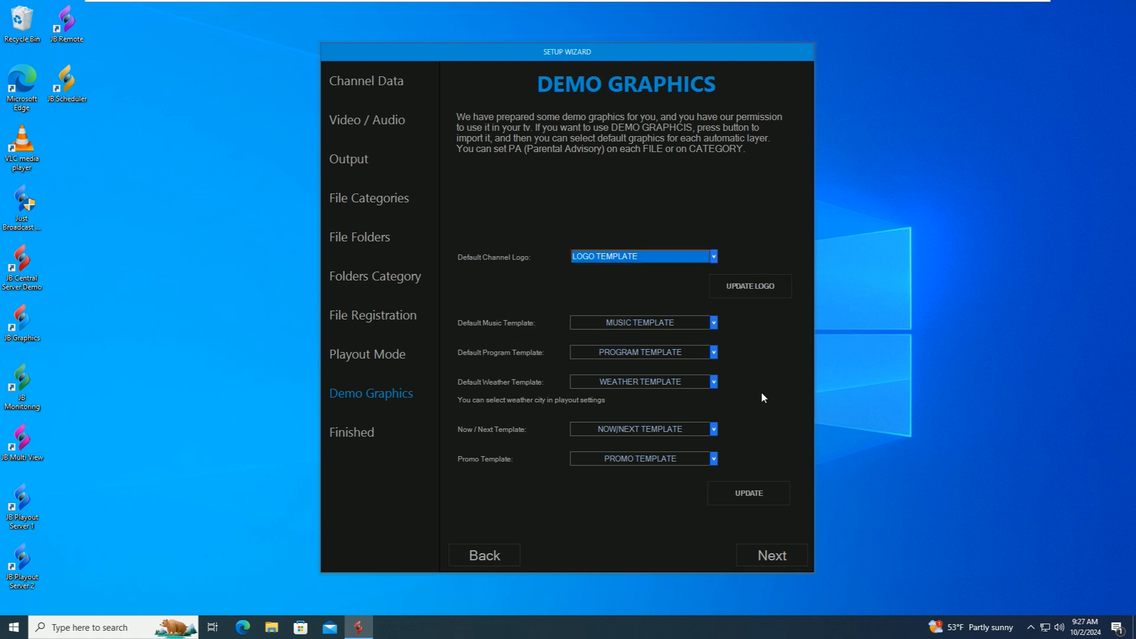
{"action": "left_click", "coordinate": [762, 556]}
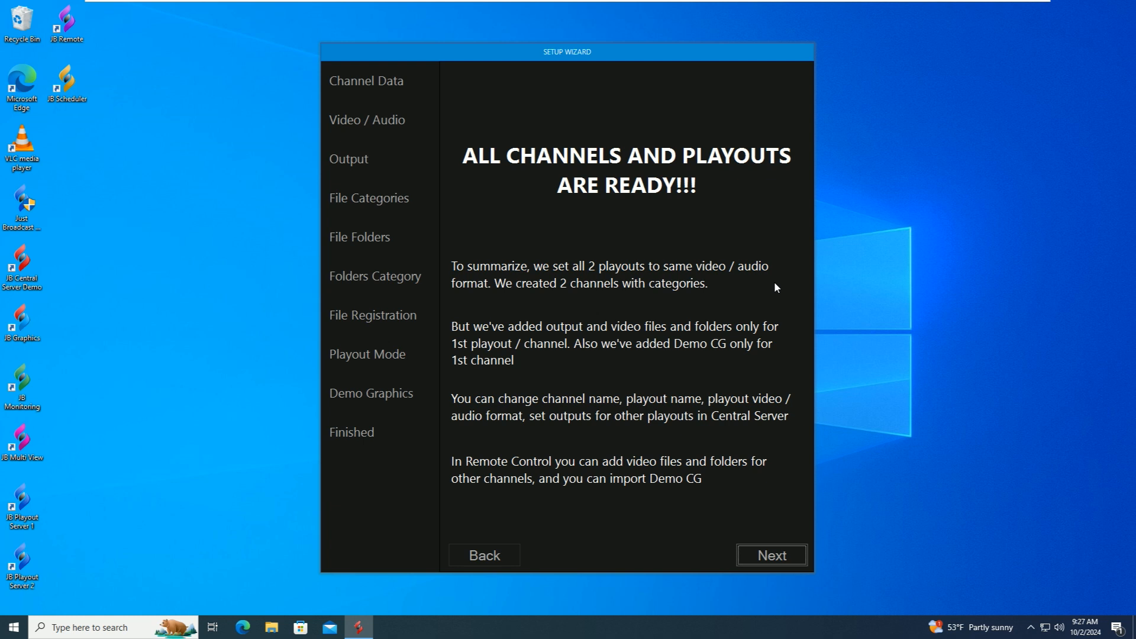
- Advance to the last page, finish the wizard, and acknowledge the configuration-saved message
{"action": "left_click", "coordinate": [777, 554]}
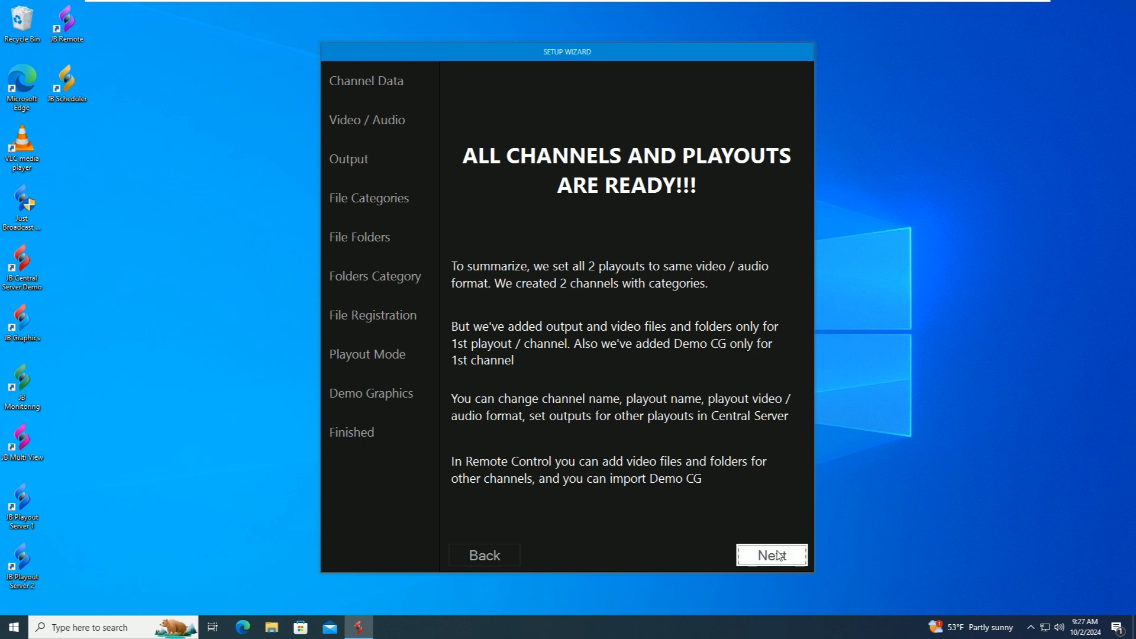
{"action": "left_click", "coordinate": [775, 553]}
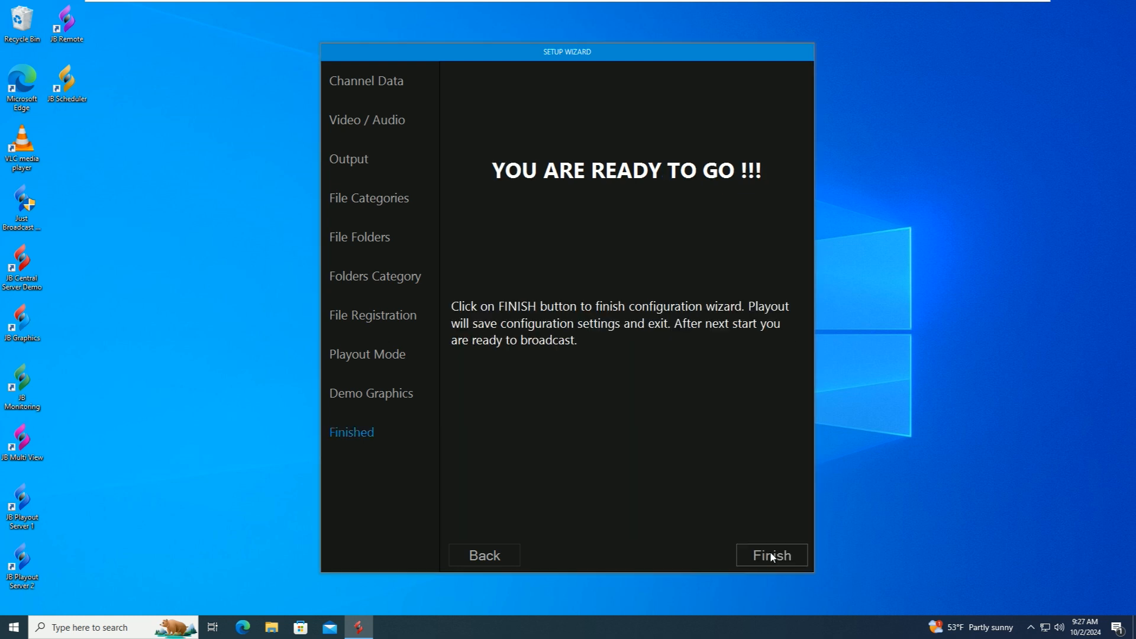
{"action": "left_click", "coordinate": [655, 355]}
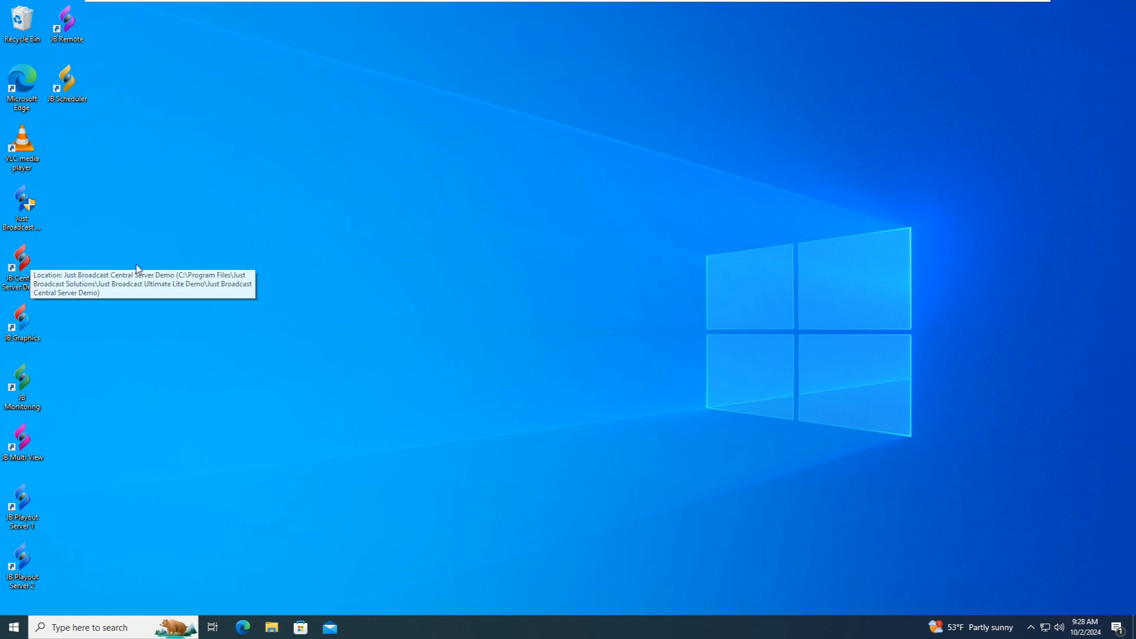
- Launch JB Central Server Demo and log in to Administration with the administrator password
{"action": "left_click", "coordinate": [27, 258]}
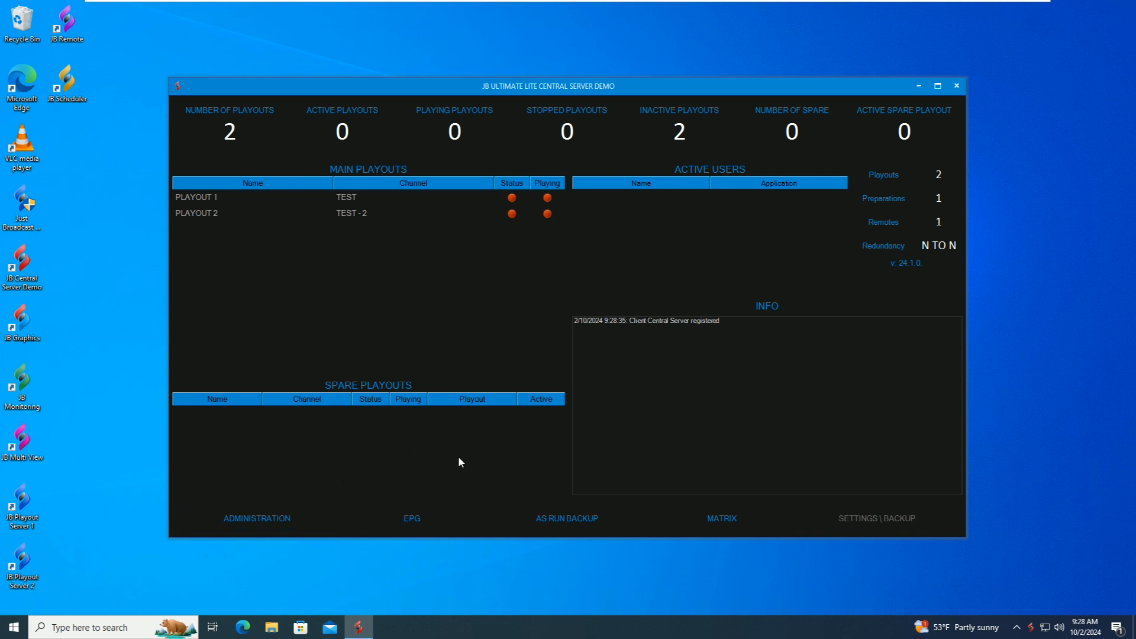
{"action": "left_click", "coordinate": [264, 519]}
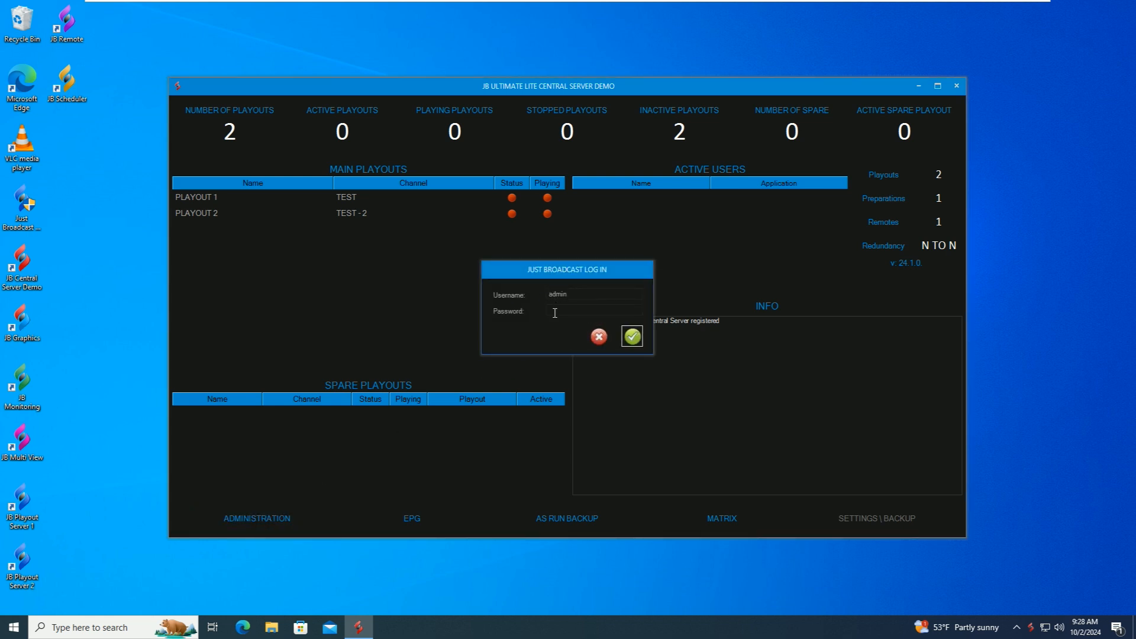
{"action": "type", "text": "*****"}
{"action": "left_click", "coordinate": [632, 336]}
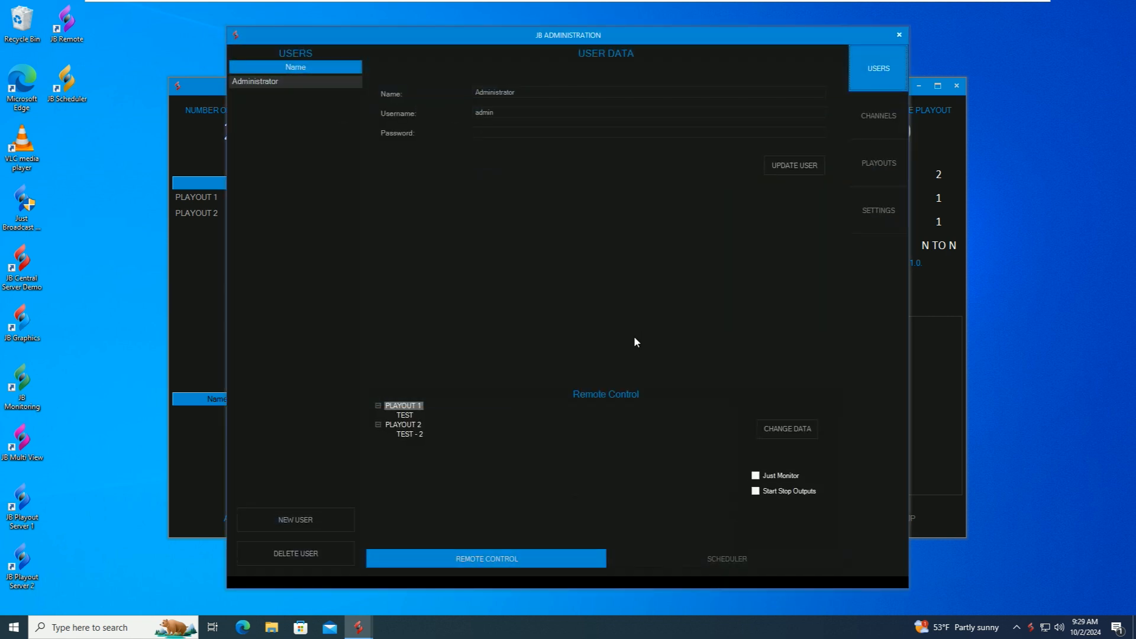
{"action": "left_click", "coordinate": [876, 117]}
{"action": "left_click", "coordinate": [878, 210]}
{"action": "left_click", "coordinate": [875, 69]}
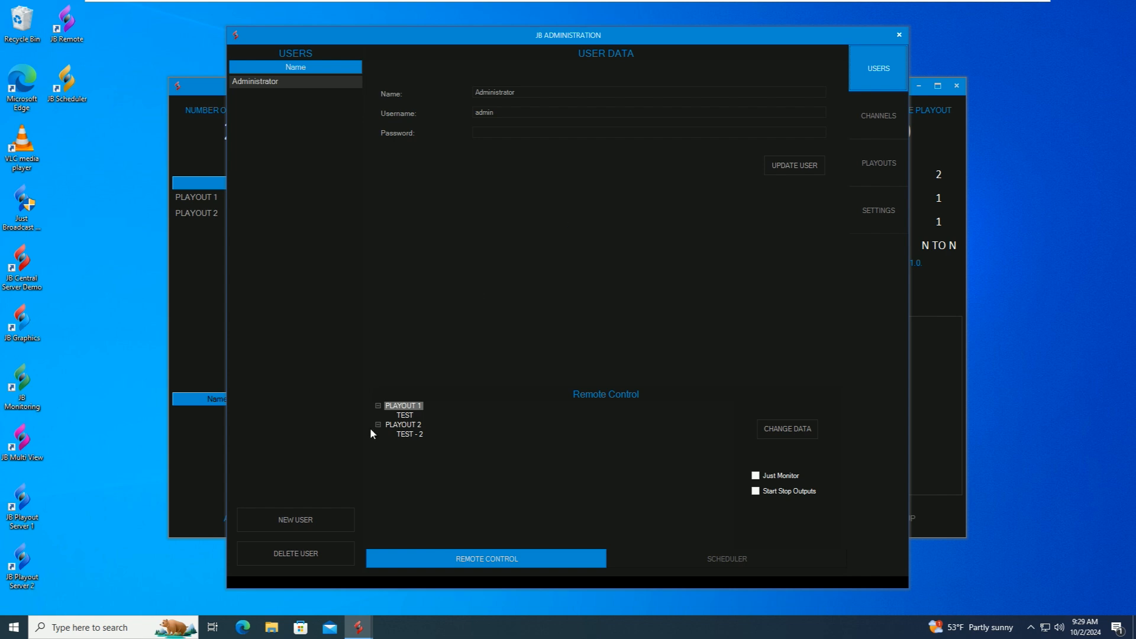
- Create a new user with display name Test, plus a username and password
{"action": "left_click", "coordinate": [286, 517]}
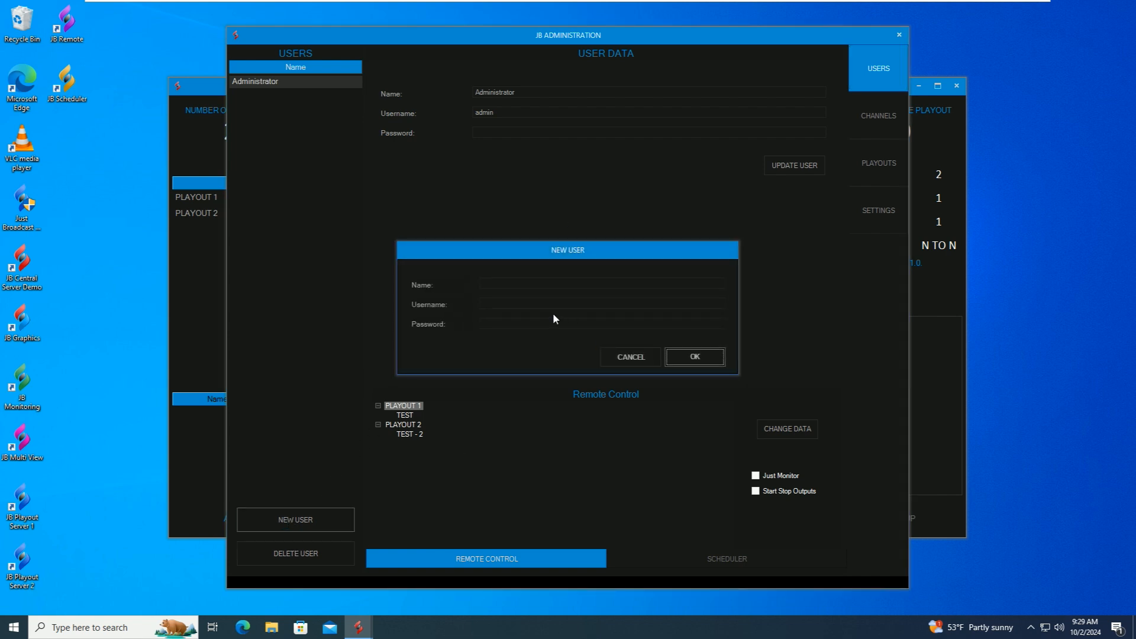
{"action": "left_click", "coordinate": [503, 285]}
{"action": "type", "text": "Test"}
{"action": "left_click", "coordinate": [499, 303]}
{"action": "type", "text": "test"}
{"action": "left_click", "coordinate": [497, 321]}
{"action": "type", "text": "*******"}
{"action": "left_click", "coordinate": [698, 359]}
- Grant Test remote control of PLAYOUT 1 on channel TEST, comparing with the Administrator's access
{"action": "left_click", "coordinate": [262, 99]}
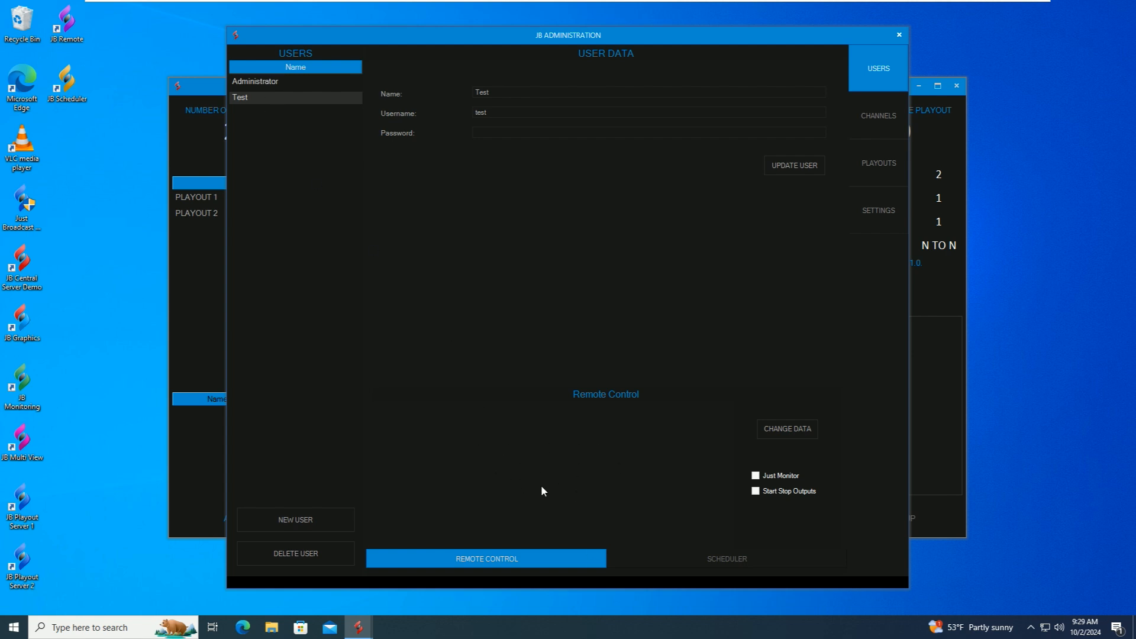
{"action": "left_click", "coordinate": [781, 427]}
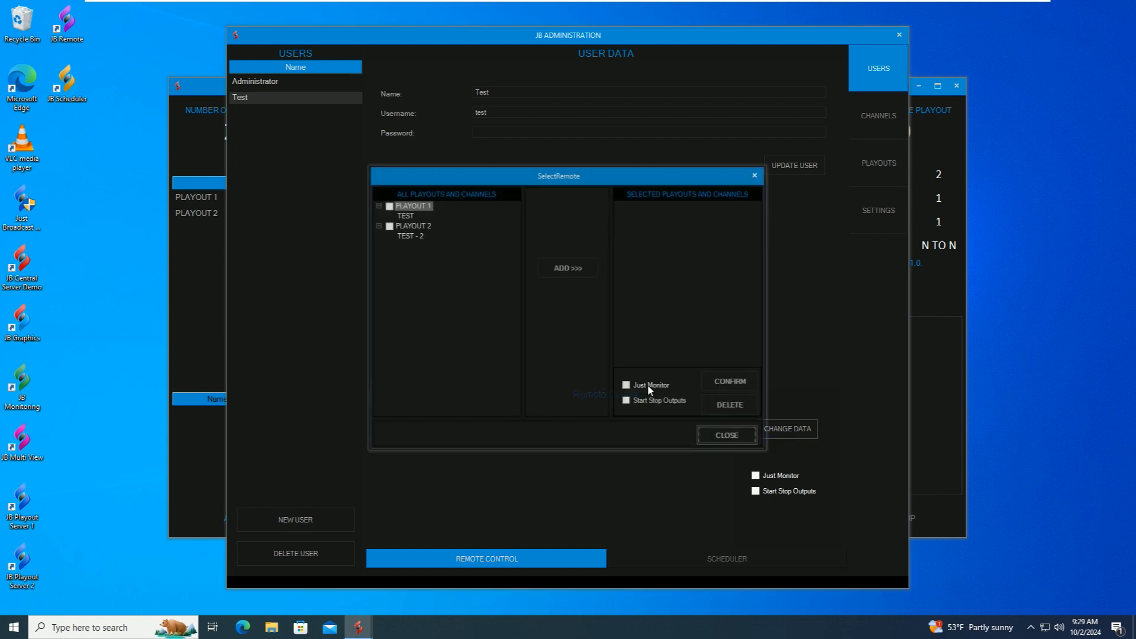
{"action": "left_click", "coordinate": [388, 205]}
{"action": "left_click", "coordinate": [568, 268]}
{"action": "left_click", "coordinate": [733, 380]}
{"action": "left_click", "coordinate": [736, 436]}
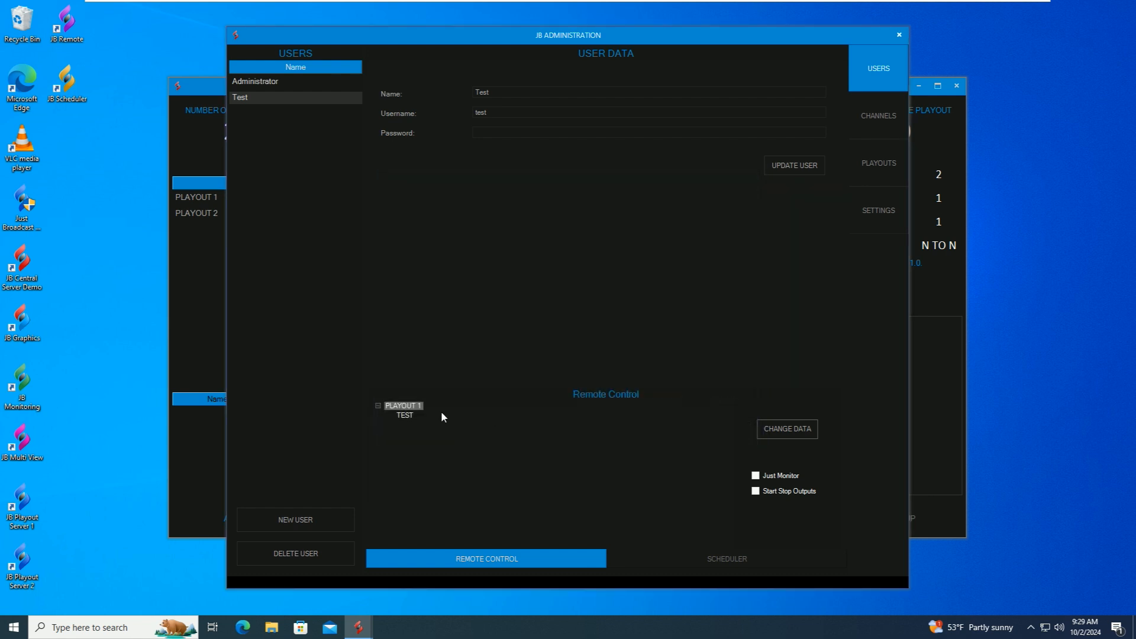
{"action": "left_click", "coordinate": [255, 83]}
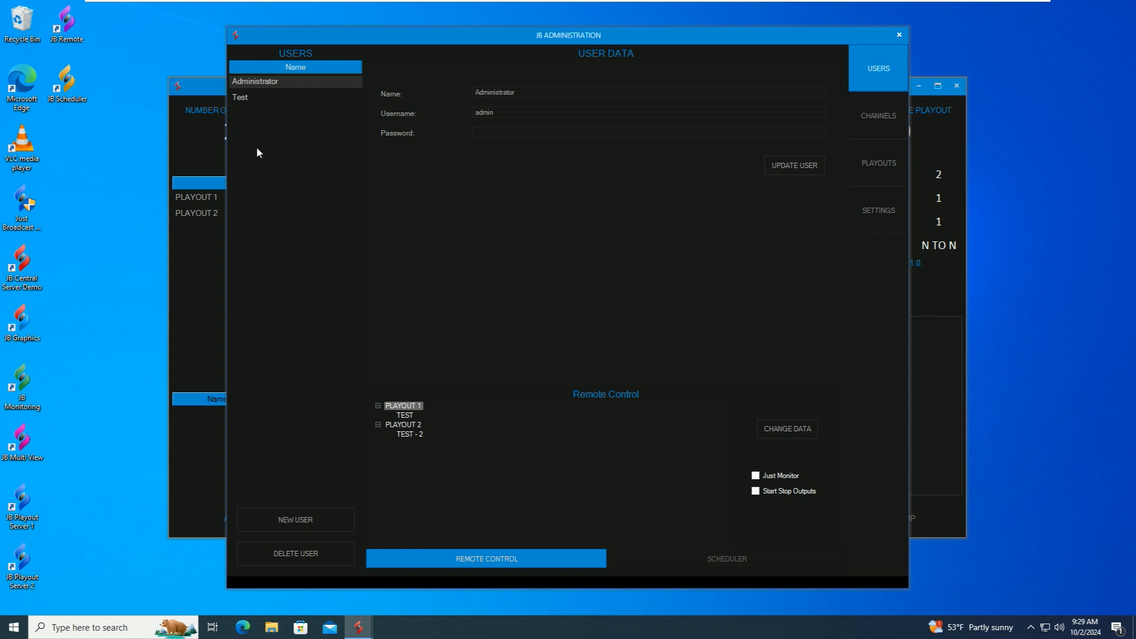
{"action": "left_click", "coordinate": [250, 98]}
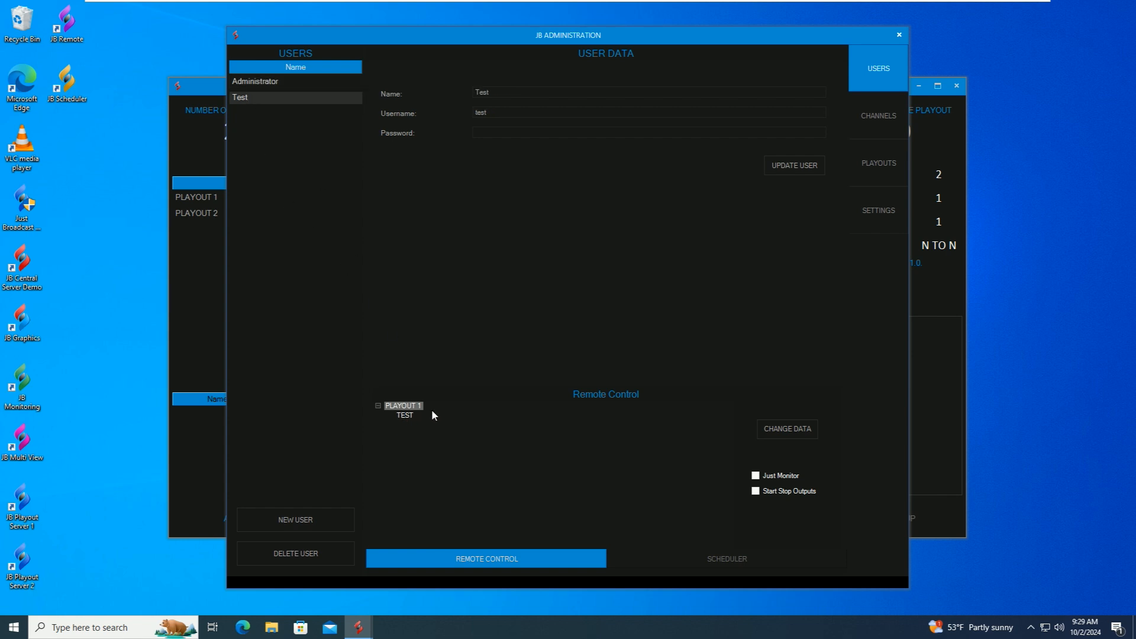
- Add channel TEST to the Test user's scheduler permissions
{"action": "left_click", "coordinate": [728, 561]}
{"action": "left_click", "coordinate": [804, 414]}
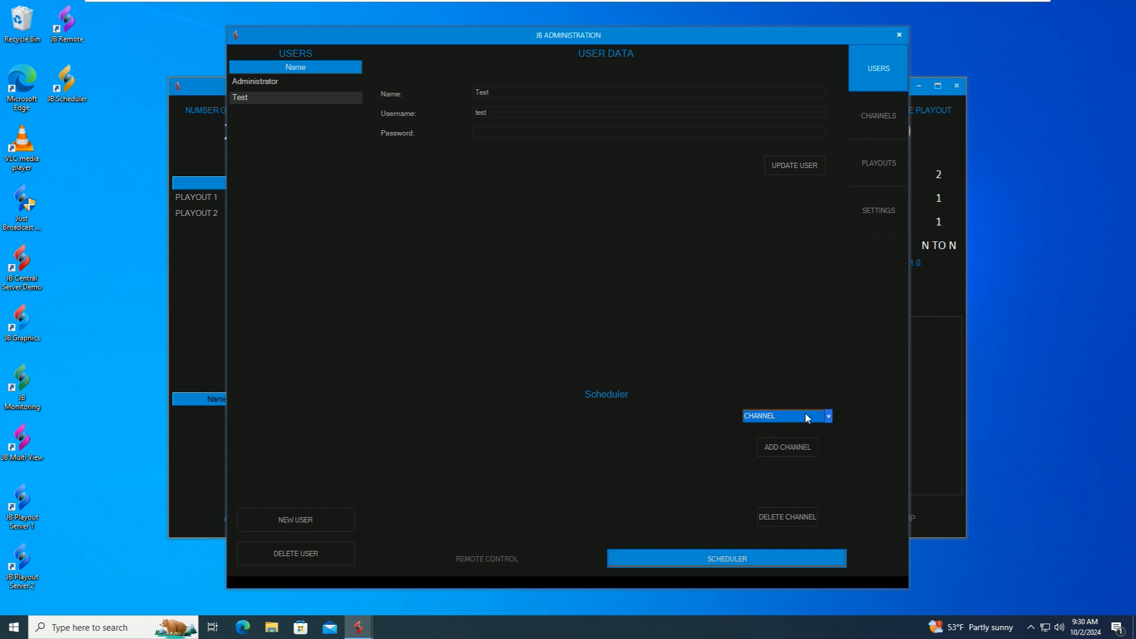
{"action": "left_click", "coordinate": [764, 430]}
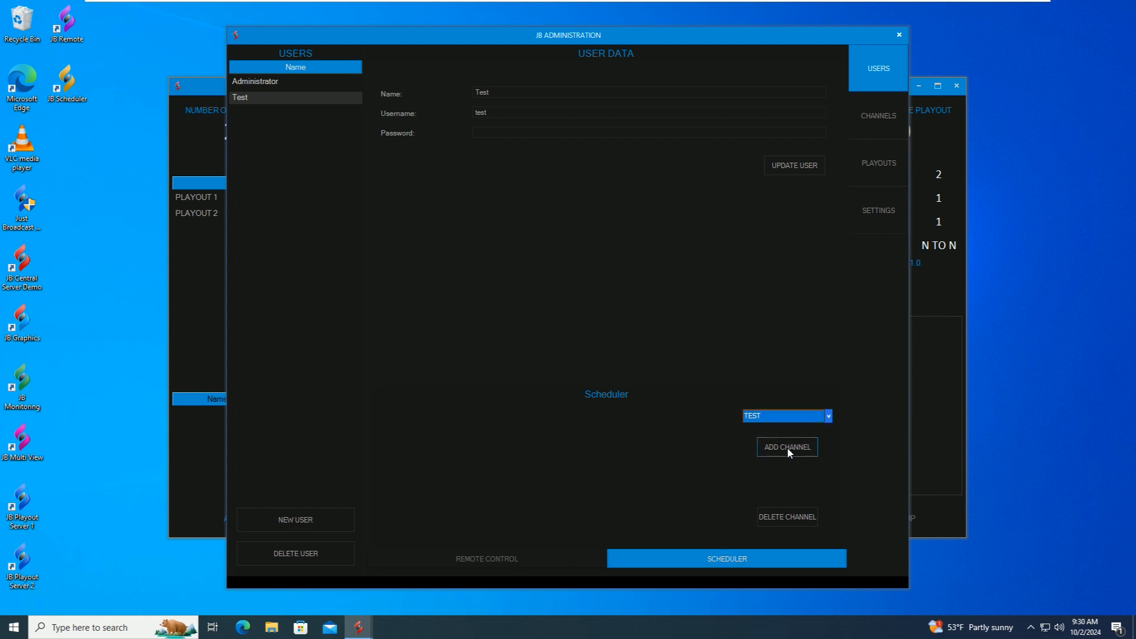
{"action": "left_click", "coordinate": [784, 448]}
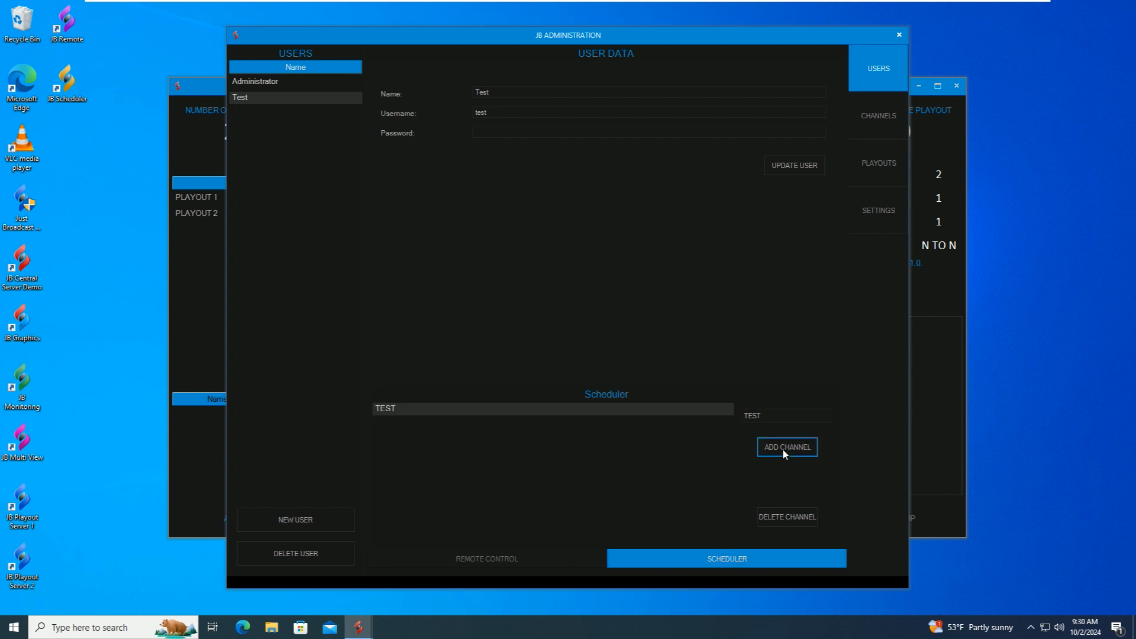
- Compare the Administrator's scheduler channels, return to Test, and open the channel settings
{"action": "left_click", "coordinate": [262, 81]}
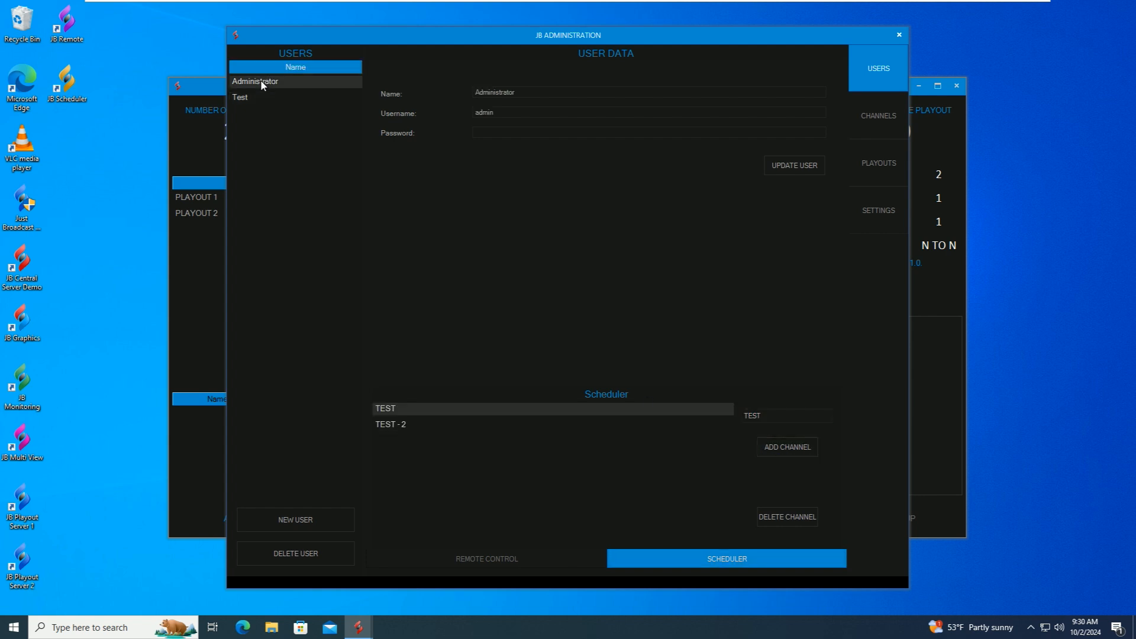
{"action": "left_click", "coordinate": [396, 425]}
{"action": "left_click", "coordinate": [395, 409]}
{"action": "left_click", "coordinate": [396, 426]}
{"action": "left_click", "coordinate": [394, 410]}
{"action": "left_click", "coordinate": [397, 425]}
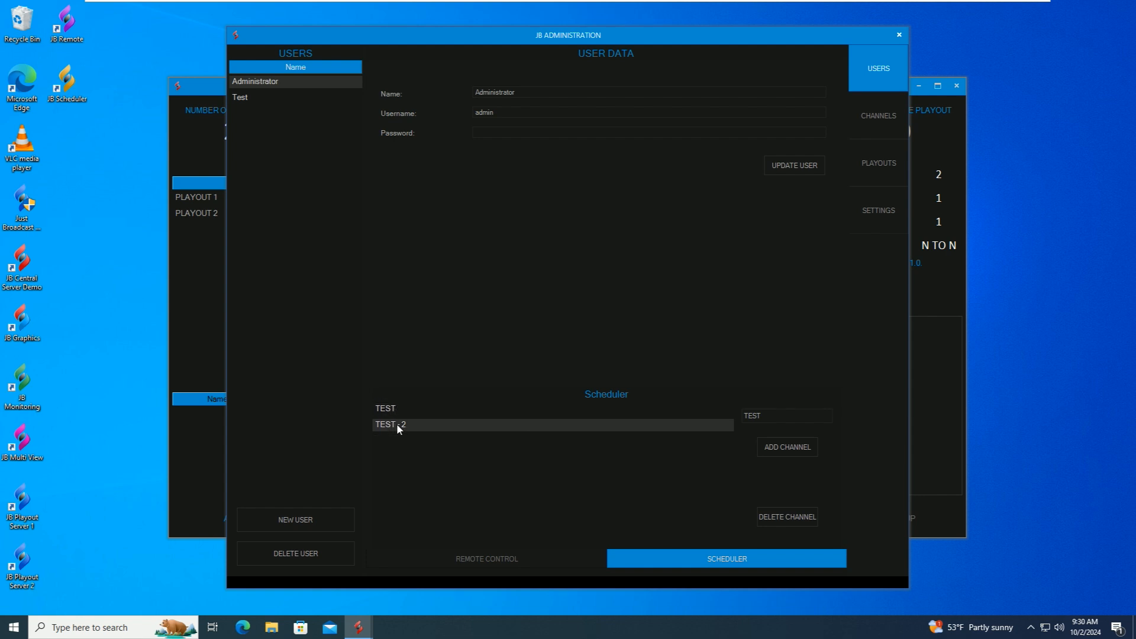
{"action": "left_click", "coordinate": [240, 98]}
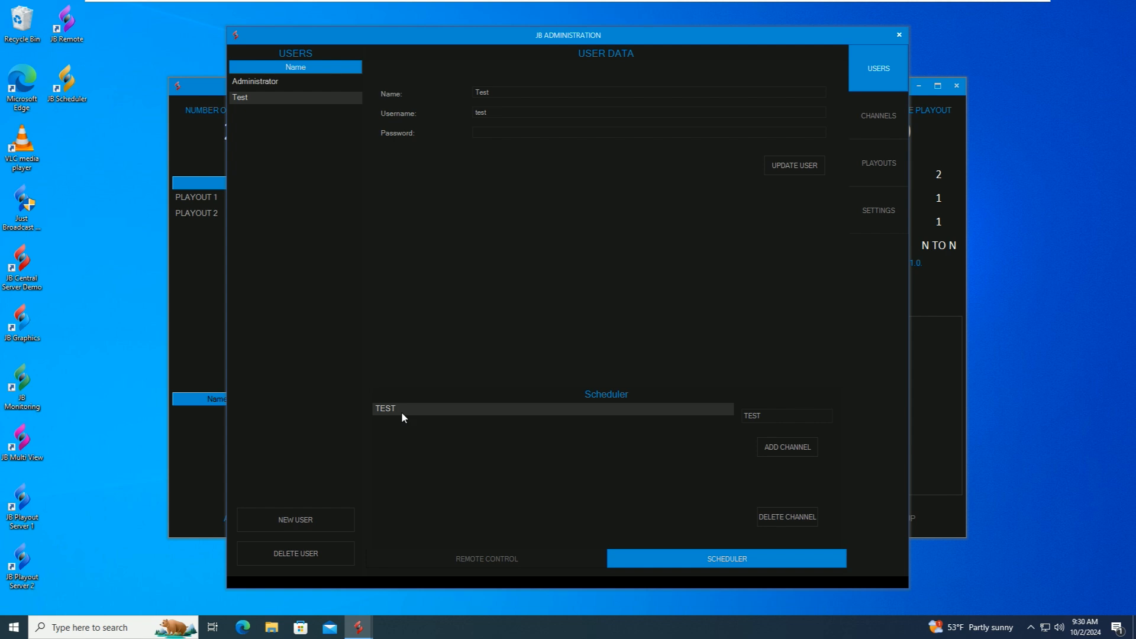
{"action": "left_click", "coordinate": [879, 114]}
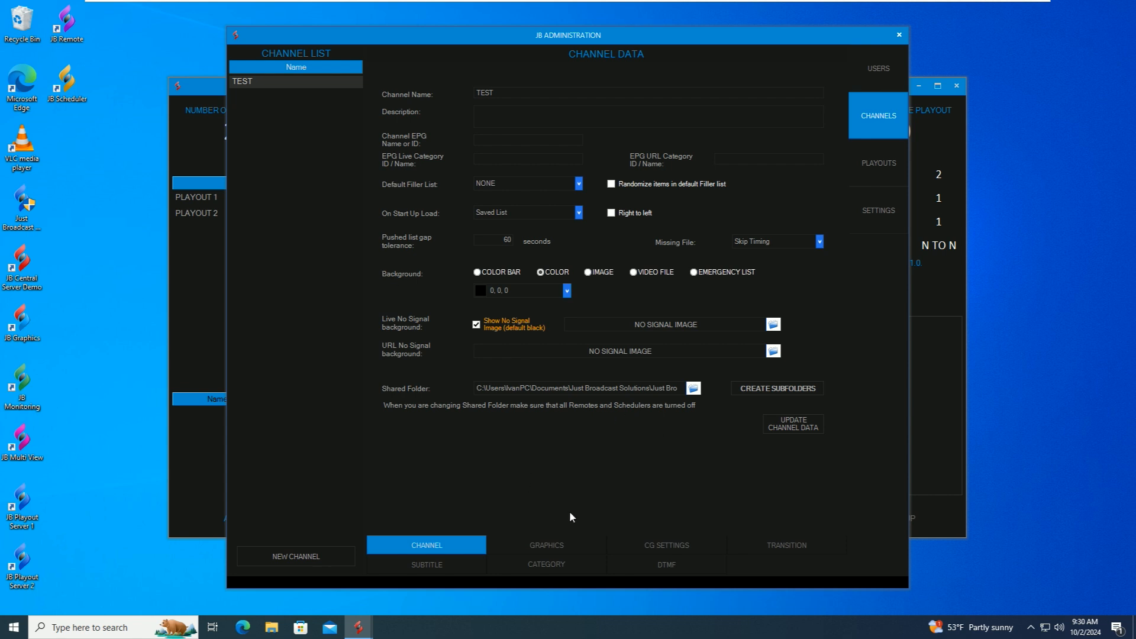
- Review channel TEST's graphics, CG, transition, subtitle, file category, DTMF, and basic data pages
{"action": "left_click", "coordinate": [541, 550]}
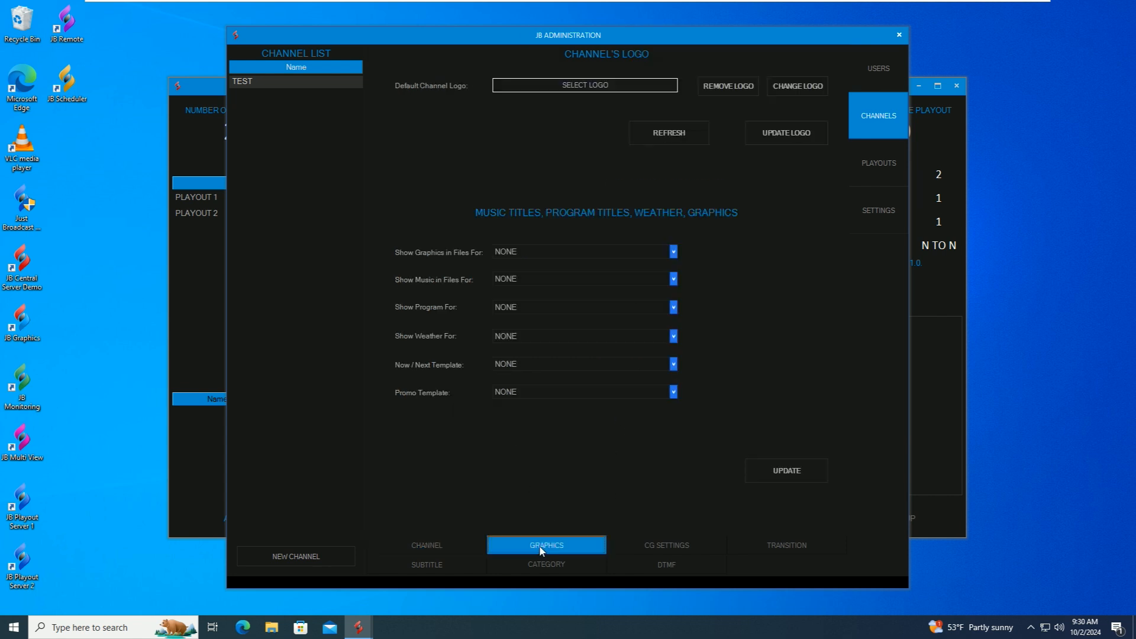
{"action": "left_click", "coordinate": [681, 547]}
{"action": "left_click", "coordinate": [781, 546]}
{"action": "left_click", "coordinate": [427, 565]}
{"action": "left_click", "coordinate": [574, 564]}
{"action": "left_click", "coordinate": [655, 564]}
{"action": "left_click", "coordinate": [503, 564]}
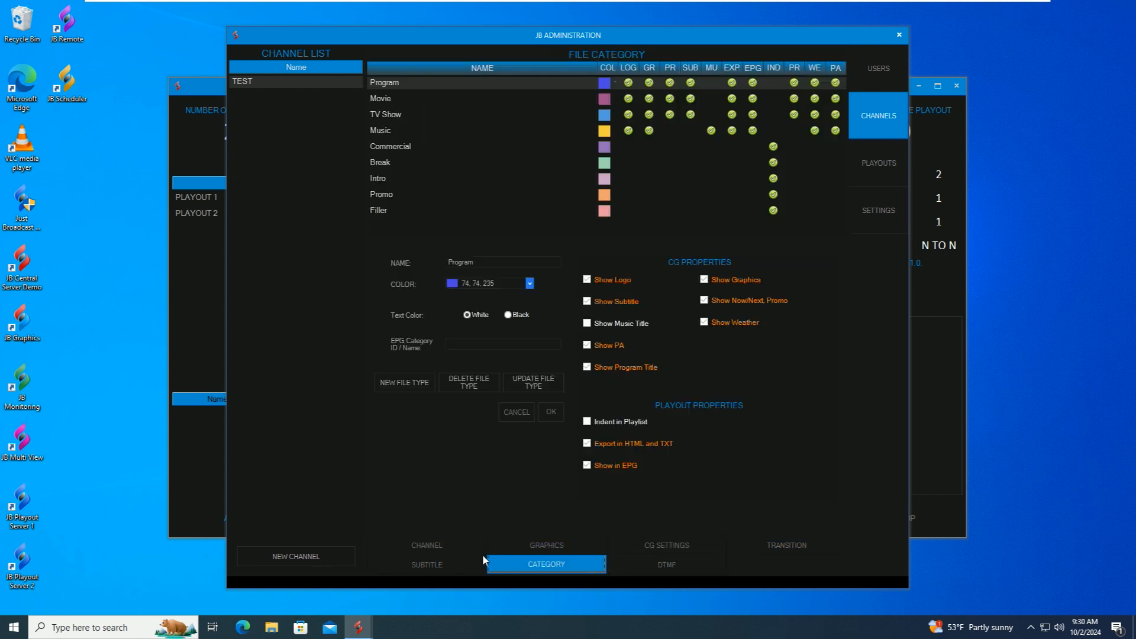
{"action": "left_click", "coordinate": [482, 553]}
- Select PLAYOUT 1 in the playouts list and keep TEST as its channel
{"action": "left_click", "coordinate": [871, 162]}
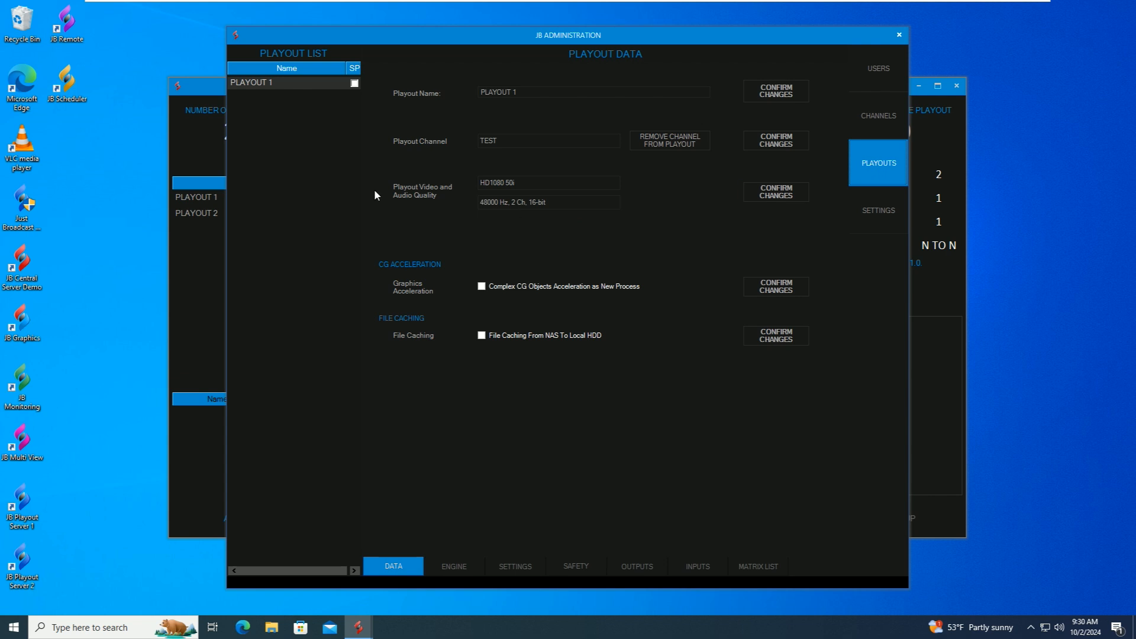
{"action": "left_click", "coordinate": [249, 83]}
{"action": "left_click", "coordinate": [616, 140]}
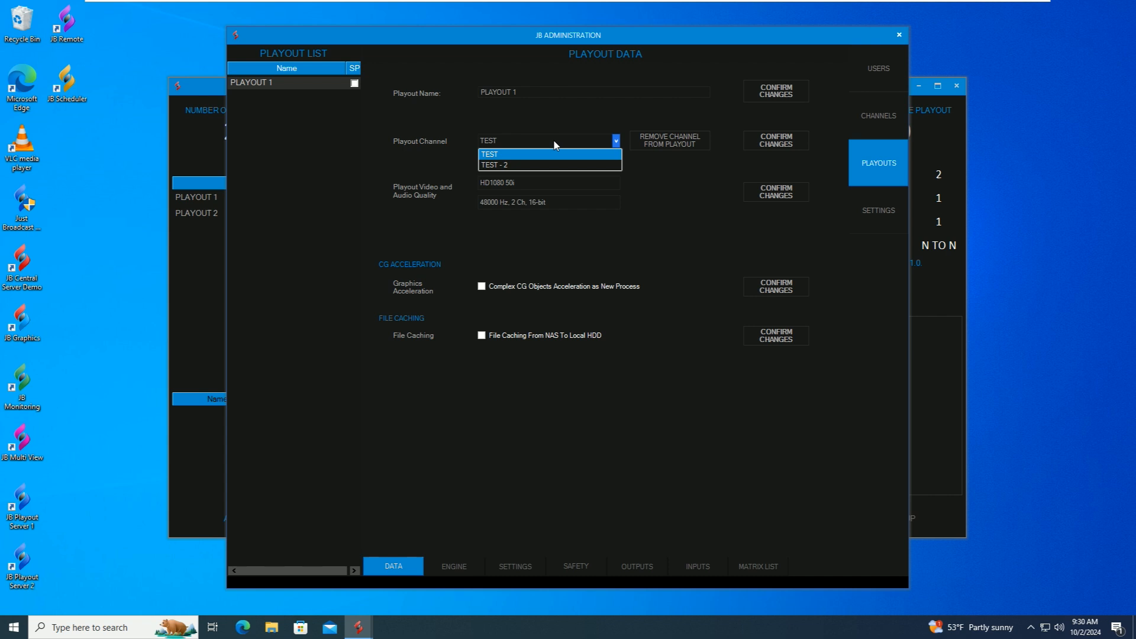
{"action": "left_click", "coordinate": [503, 156]}
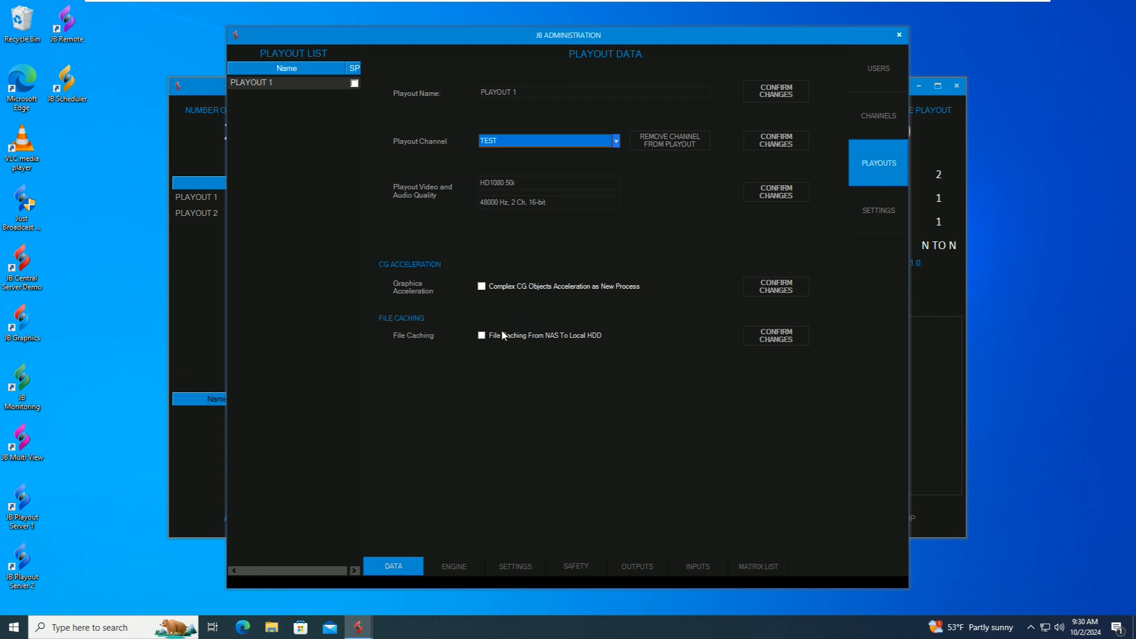
- Check PLAYOUT 1's engine, settings and safety pages, toggling N to N redundancy spare, then view outputs
{"action": "left_click", "coordinate": [454, 567]}
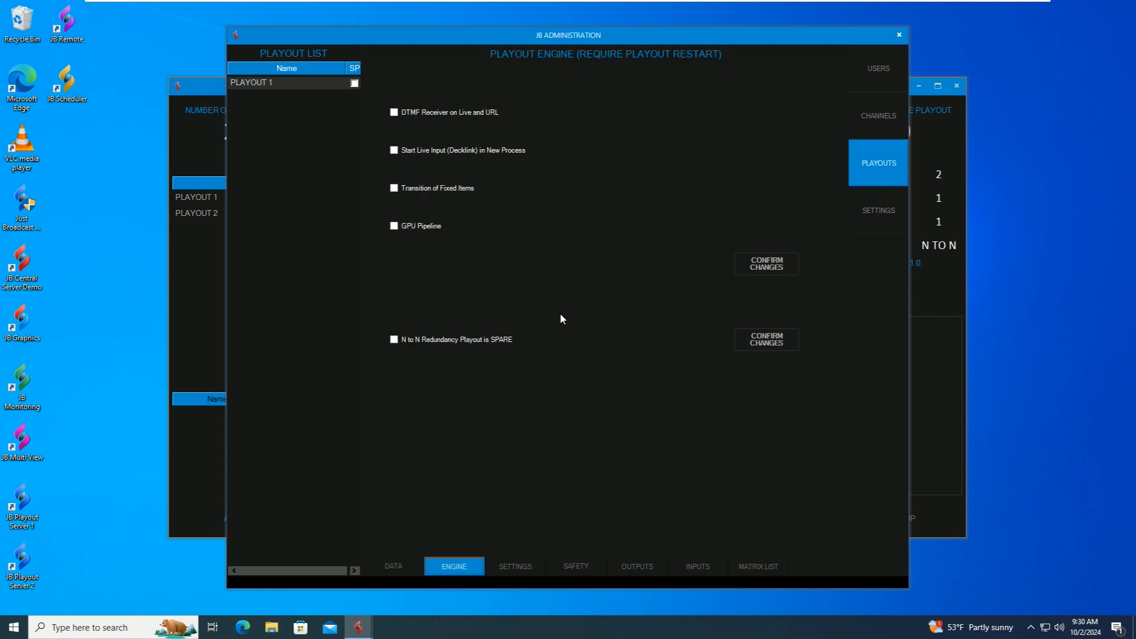
{"action": "left_click", "coordinate": [517, 566]}
{"action": "left_click", "coordinate": [477, 565]}
{"action": "left_click", "coordinate": [419, 340]}
{"action": "left_click", "coordinate": [512, 572]}
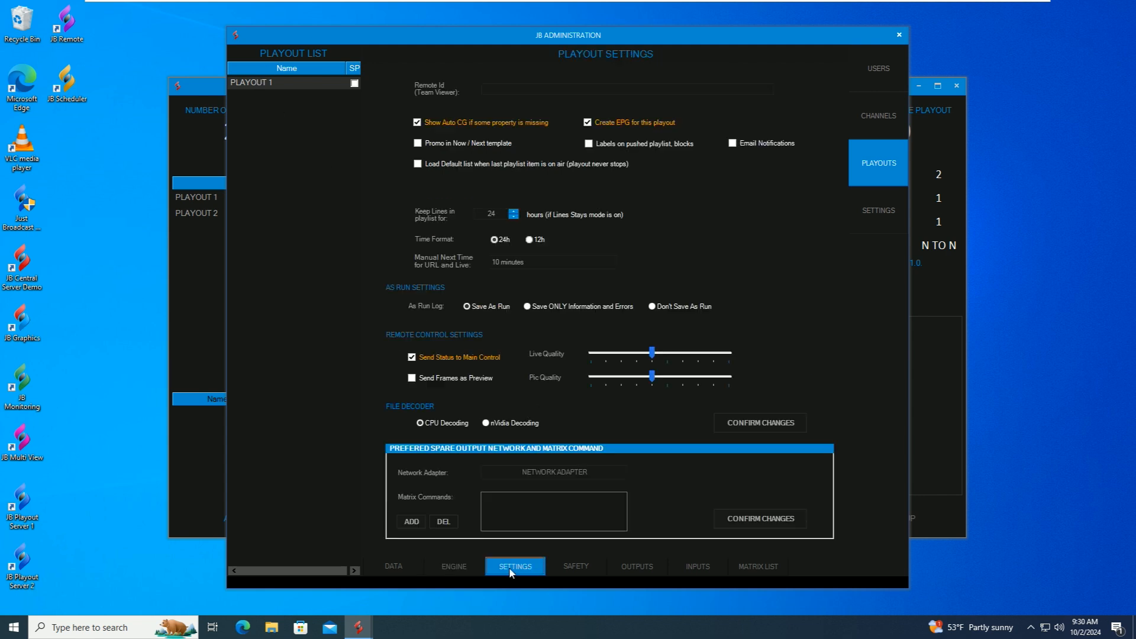
{"action": "left_click", "coordinate": [585, 567]}
{"action": "left_click", "coordinate": [633, 563]}
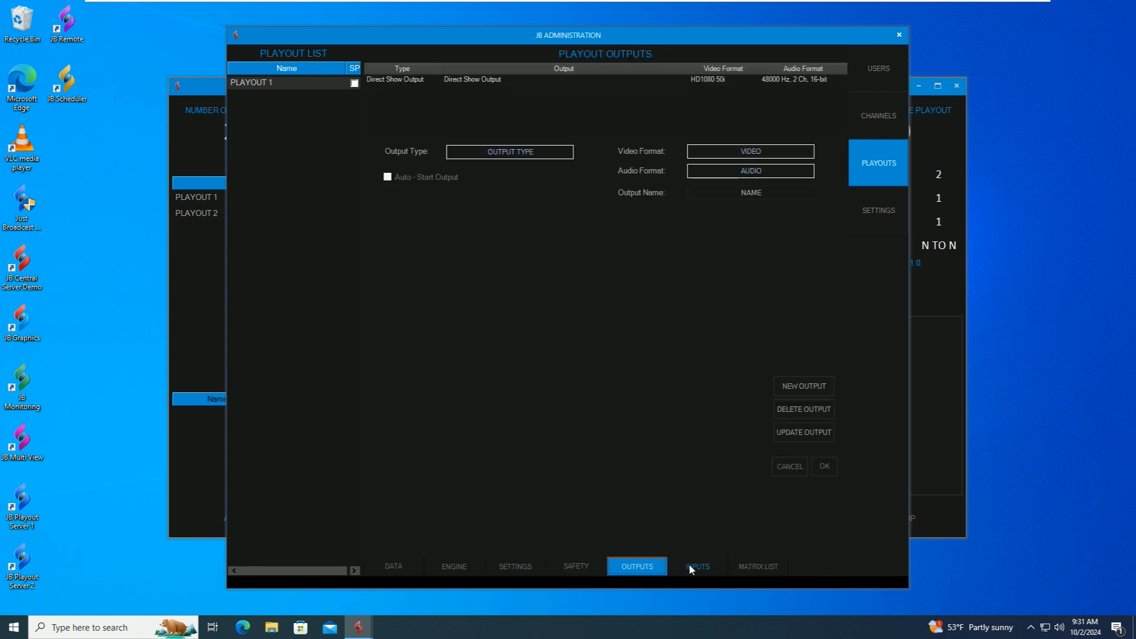
- Change PLAYOUT 1's output to DVB Stream UDP via Localhost with Cisco OpenH264 video and AAC audio
{"action": "left_click", "coordinate": [427, 80]}
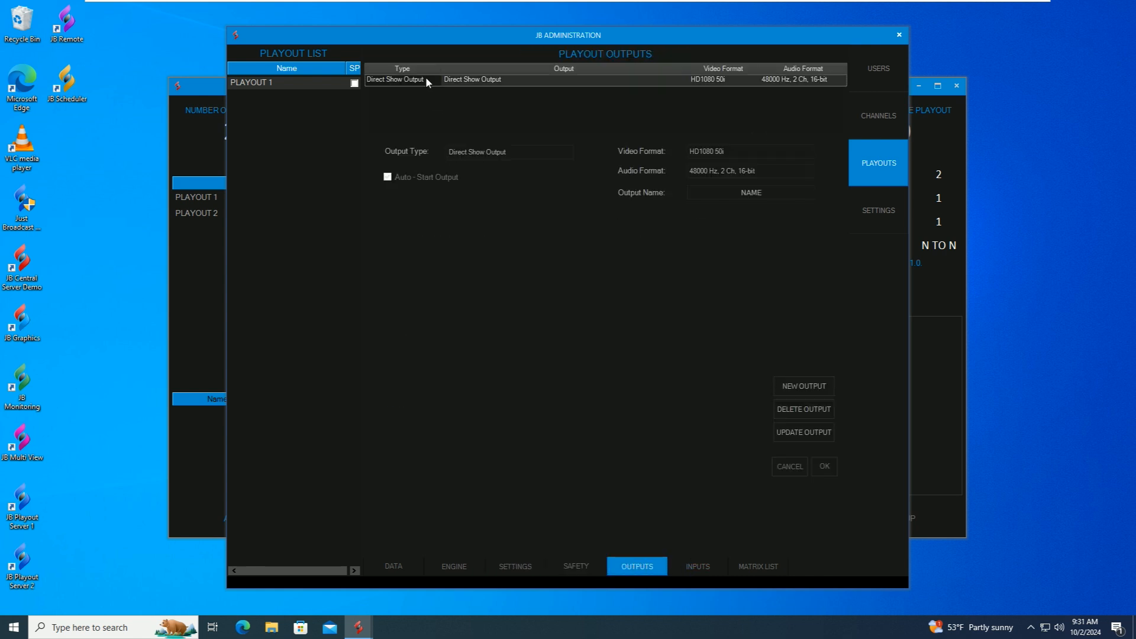
{"action": "left_click", "coordinate": [809, 428]}
{"action": "left_click", "coordinate": [503, 154]}
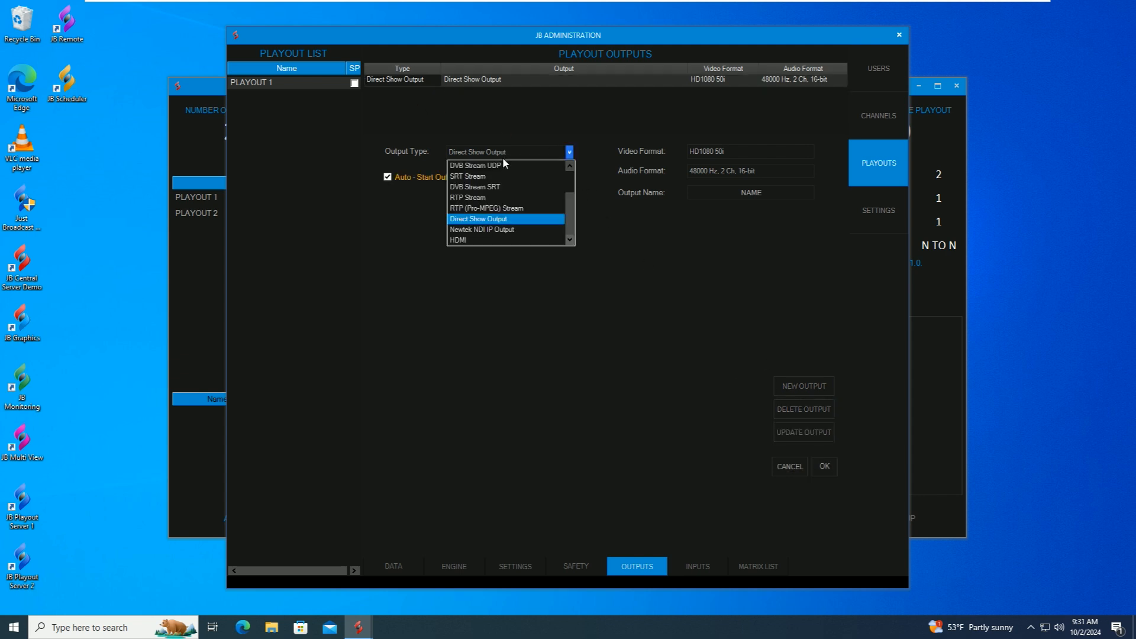
{"action": "scroll", "coordinate": [502, 160], "scroll_direction": "up", "scroll_amount": 2}
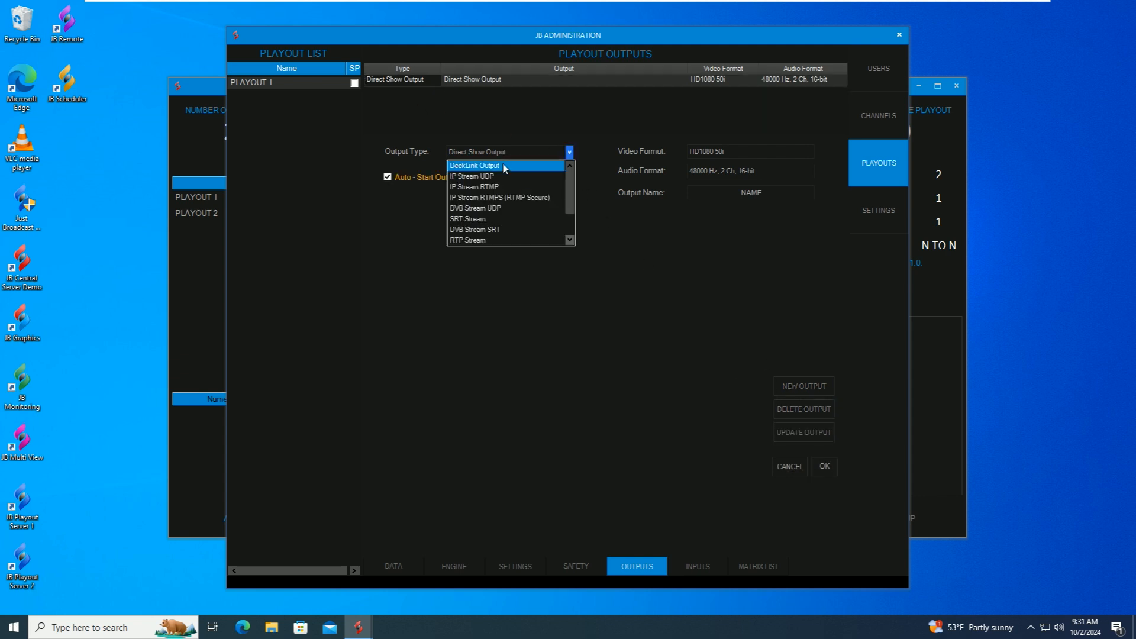
{"action": "left_click", "coordinate": [487, 211]}
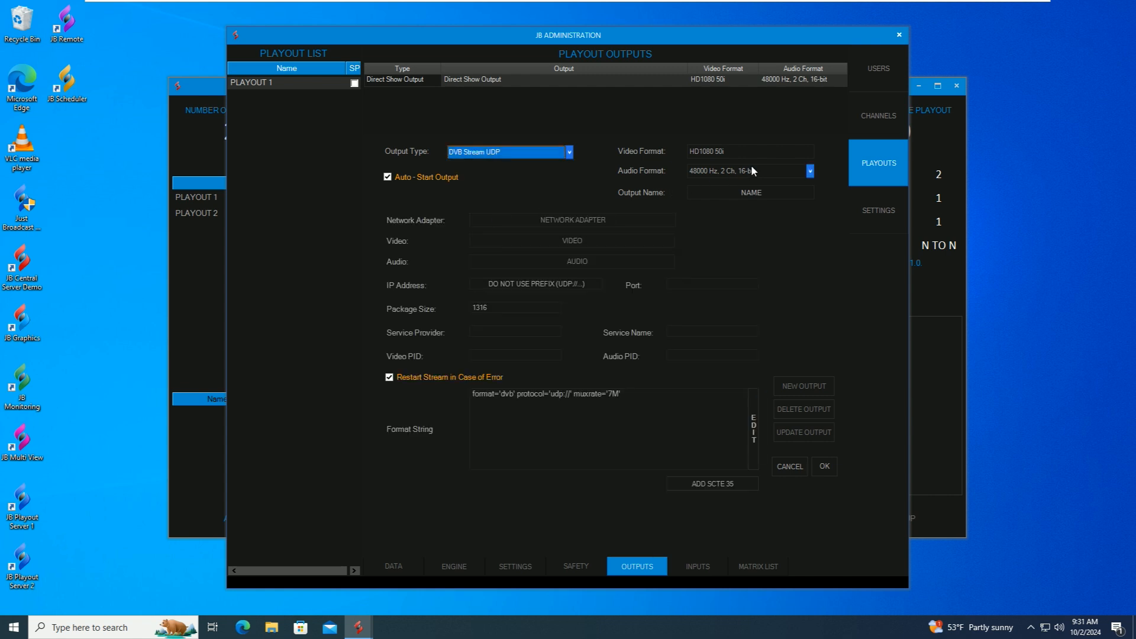
{"action": "left_click", "coordinate": [526, 219]}
{"action": "left_click", "coordinate": [521, 230]}
{"action": "left_click", "coordinate": [541, 241]}
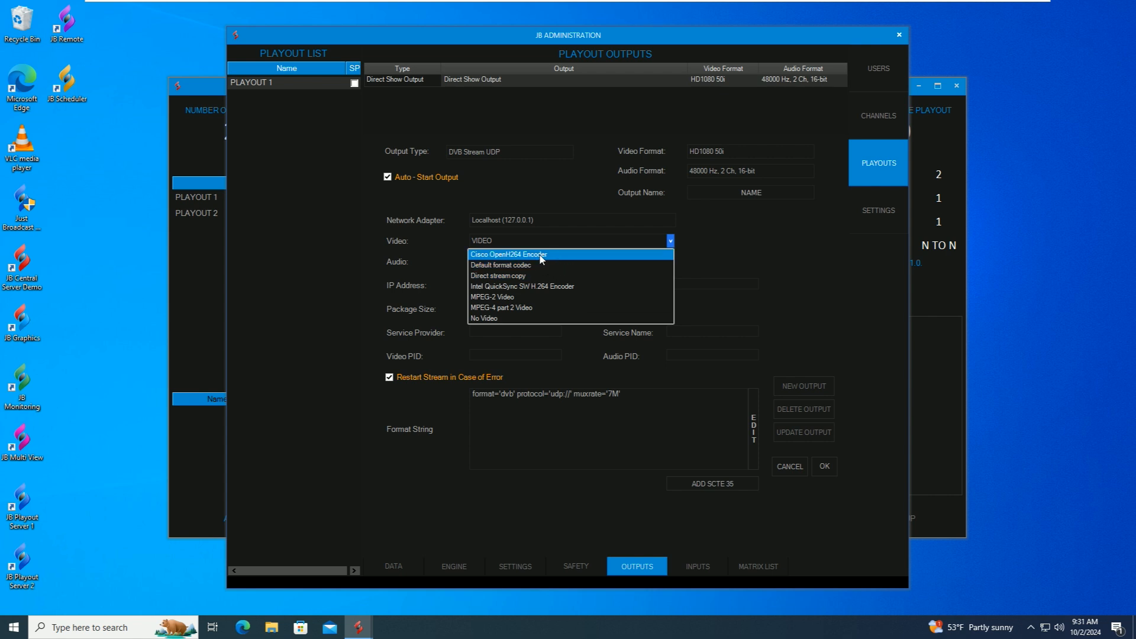
{"action": "left_click", "coordinate": [506, 255]}
{"action": "left_click", "coordinate": [541, 261]}
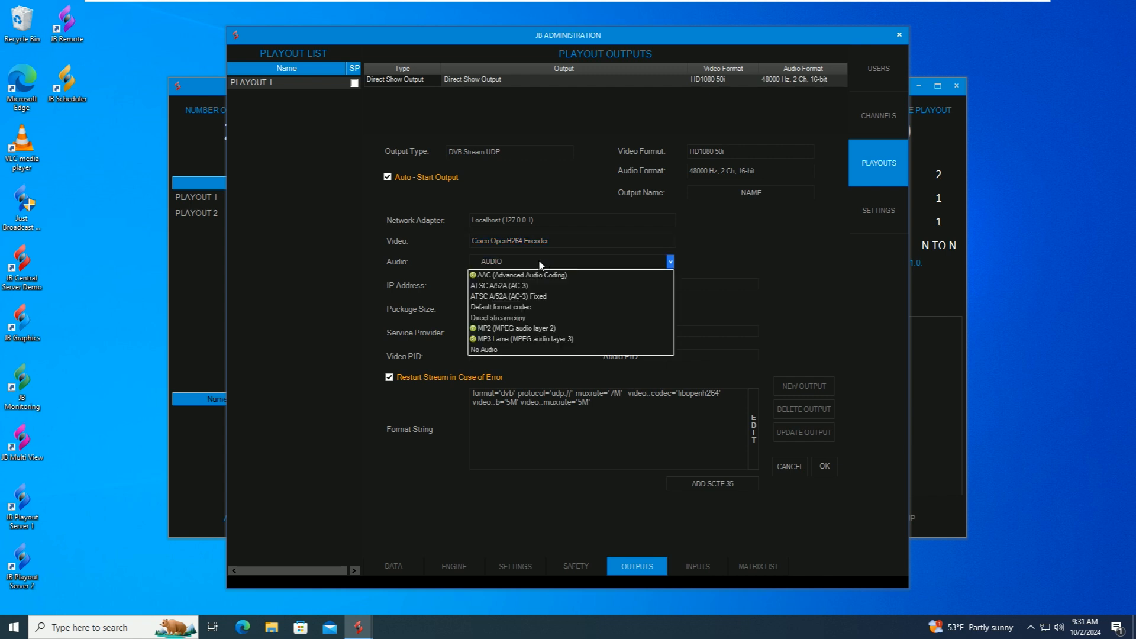
{"action": "left_click", "coordinate": [521, 274]}
- Set the stream address to 239.0.0.1 port 1234 and save the output
{"action": "left_click", "coordinate": [543, 284]}
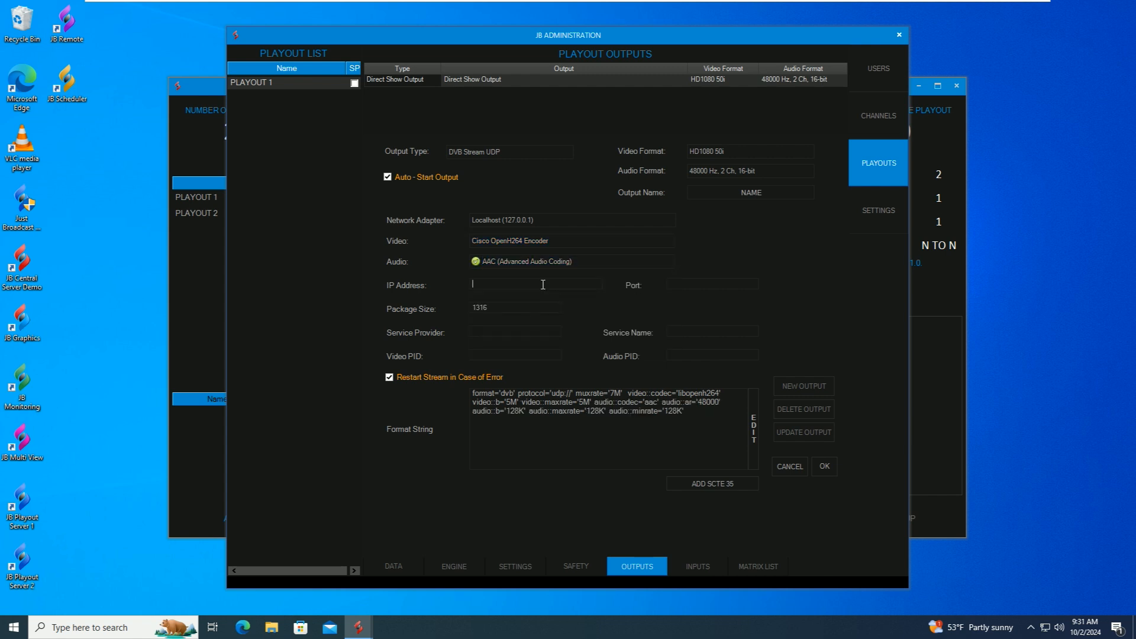
{"action": "type", "text": "239.0.0.1"}
{"action": "key", "text": "Tab"}
{"action": "type", "text": "1234"}
{"action": "left_click", "coordinate": [826, 469]}
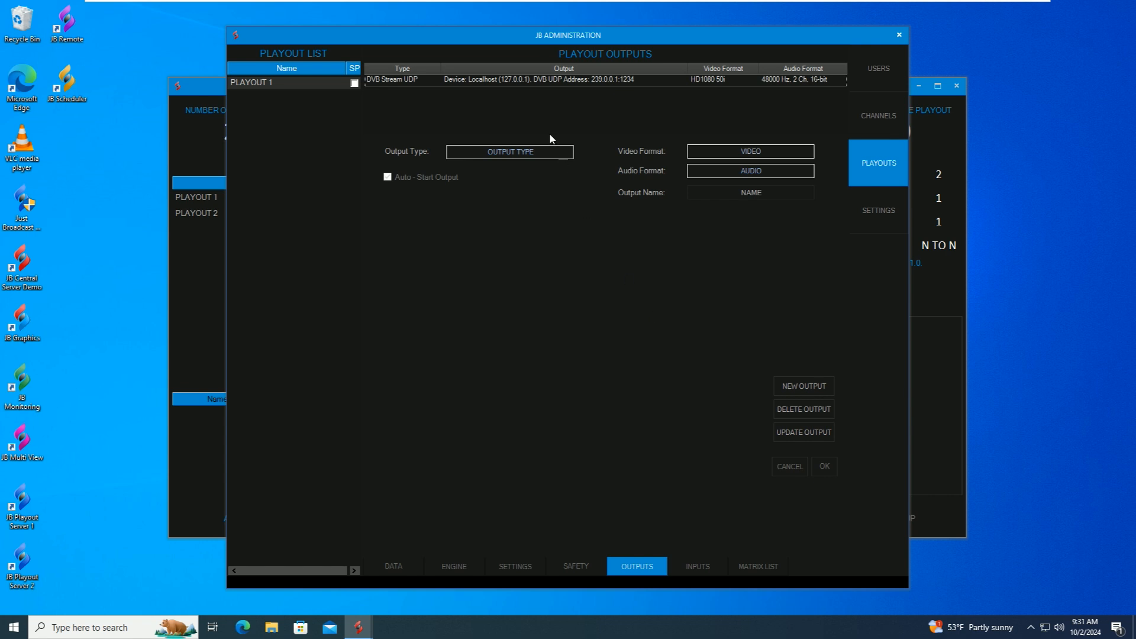
- Review the saved output's details, then go to the System Settings page
{"action": "left_click", "coordinate": [516, 78]}
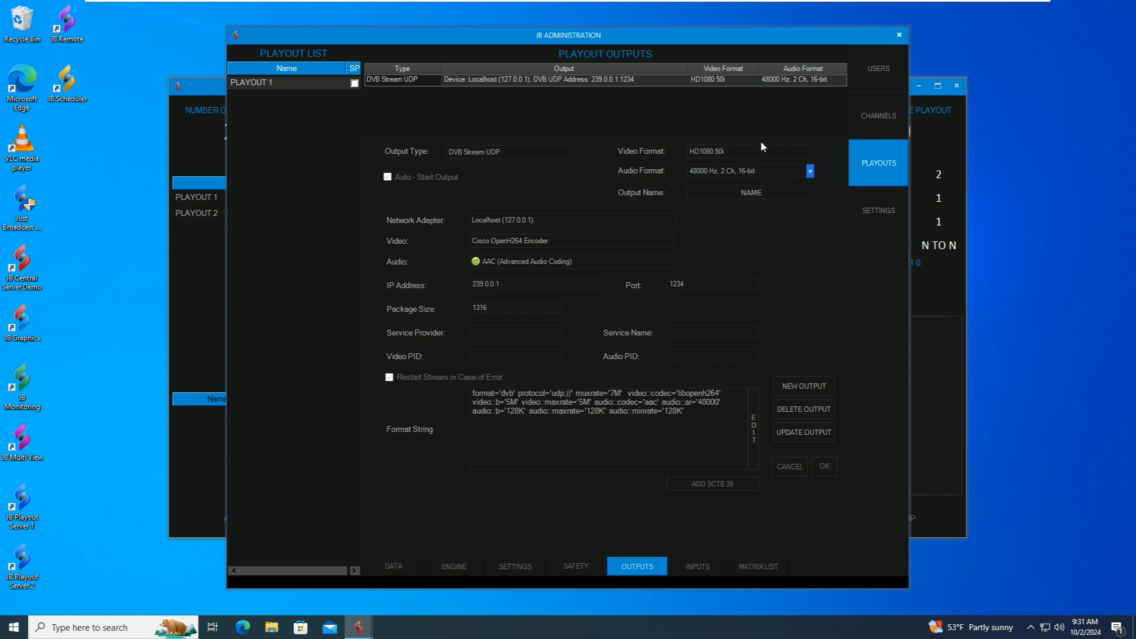
{"action": "left_click", "coordinate": [900, 37]}
{"action": "left_click", "coordinate": [879, 215]}
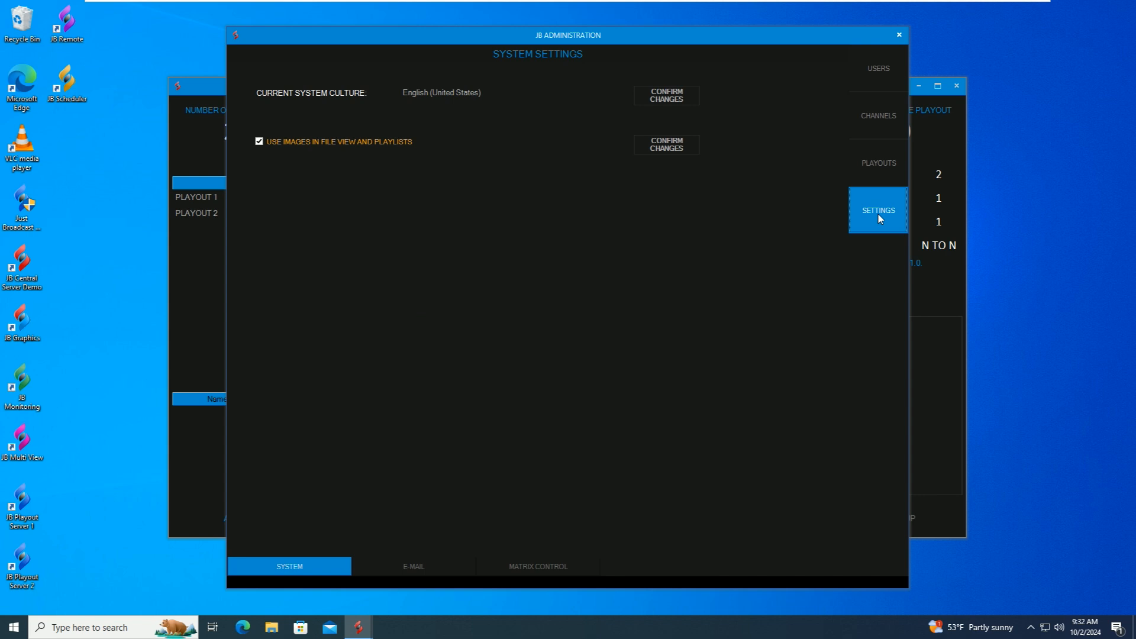
- Look over the e-mail and matrix control settings, then close JB Administration
{"action": "left_click", "coordinate": [432, 563]}
{"action": "left_click", "coordinate": [521, 565]}
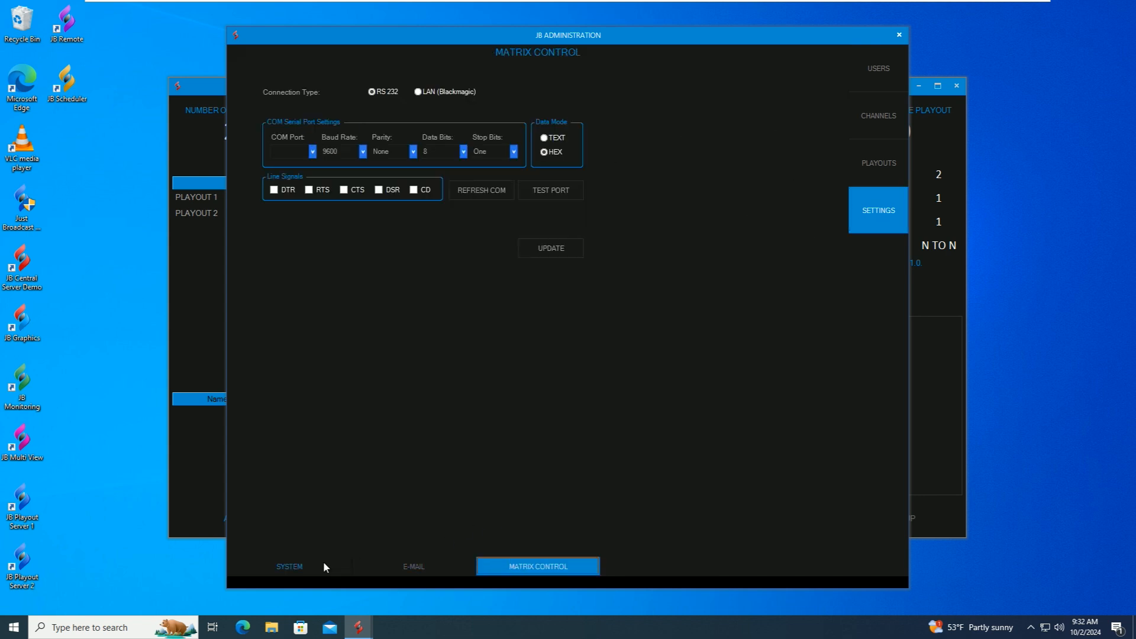
{"action": "left_click", "coordinate": [300, 569]}
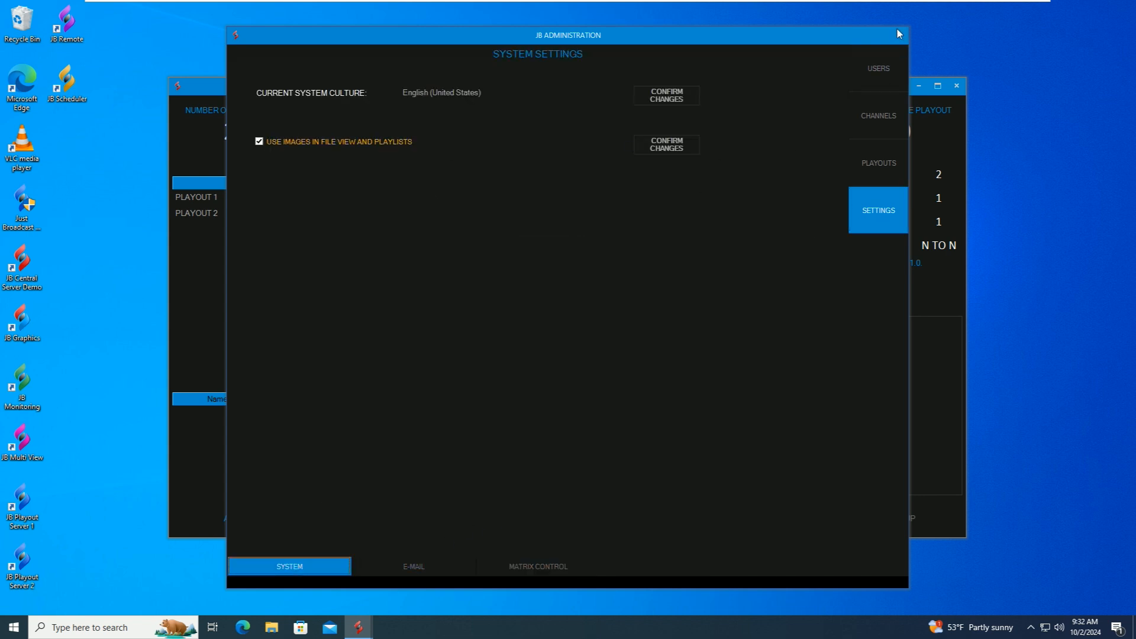
{"action": "left_click", "coordinate": [899, 34]}
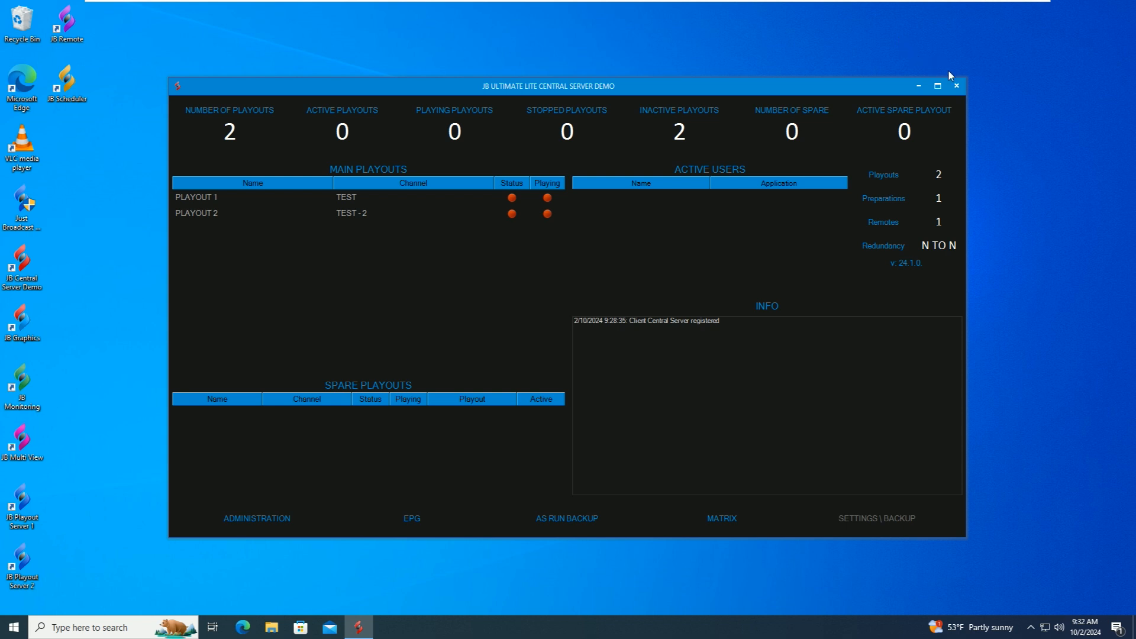
- Close the Central Server window, reopen it from the tray, and close it again
{"action": "left_click", "coordinate": [957, 86]}
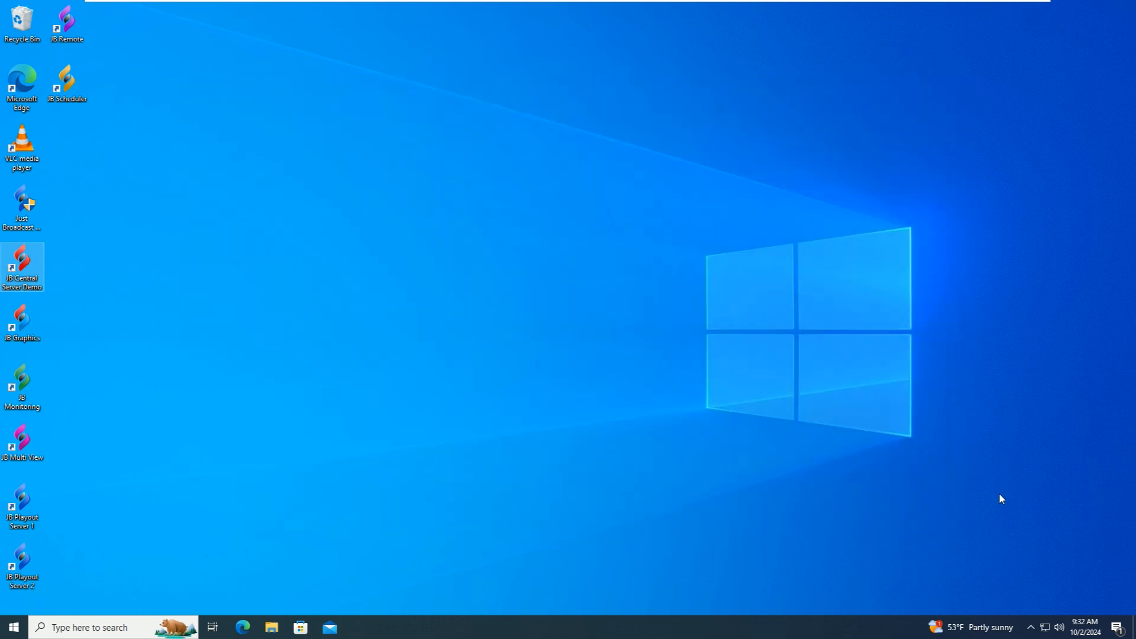
{"action": "left_click", "coordinate": [1030, 616]}
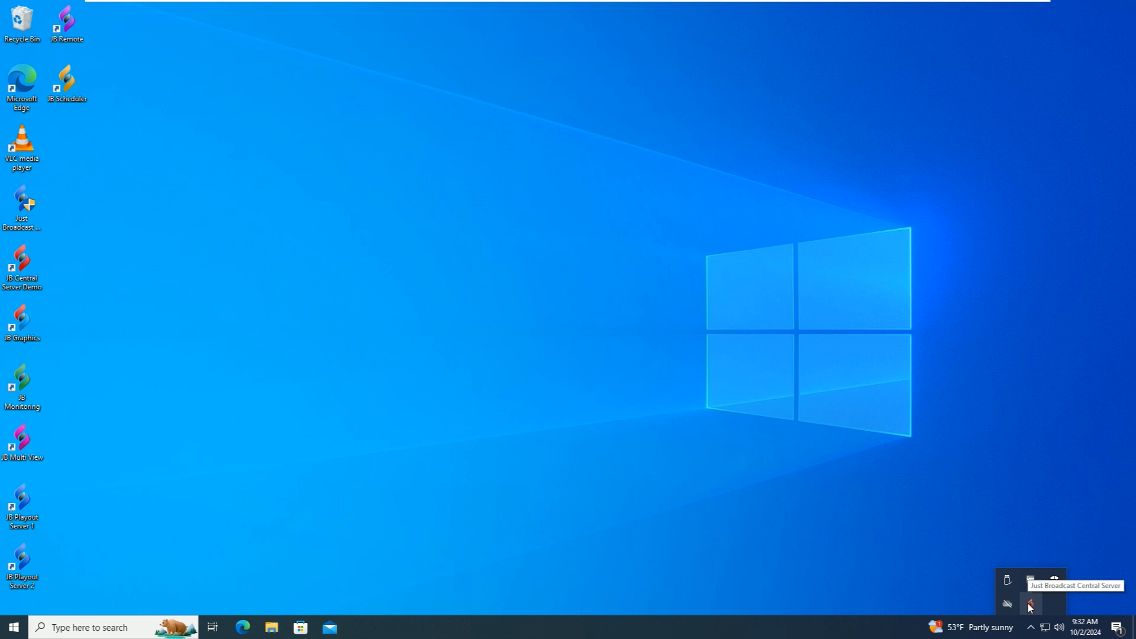
{"action": "double_click", "coordinate": [1031, 605]}
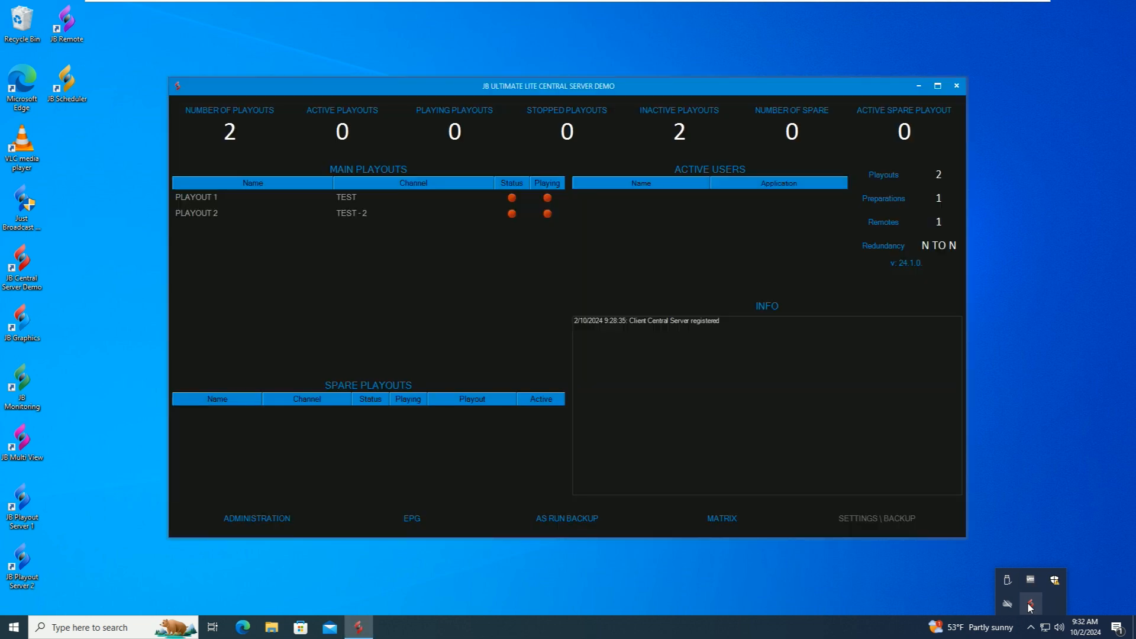
{"action": "left_click", "coordinate": [952, 86]}
{"action": "left_click", "coordinate": [438, 147]}
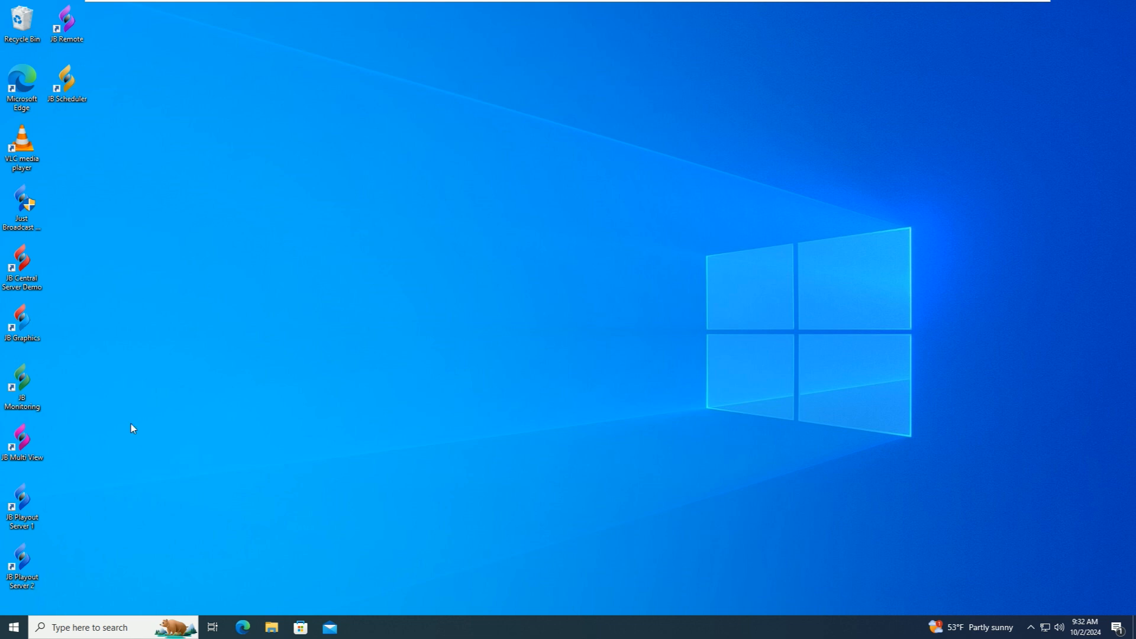
- Launch JB Playout Server 1 with UAC approval and toggle its video preview on and off
{"action": "double_click", "coordinate": [21, 500]}
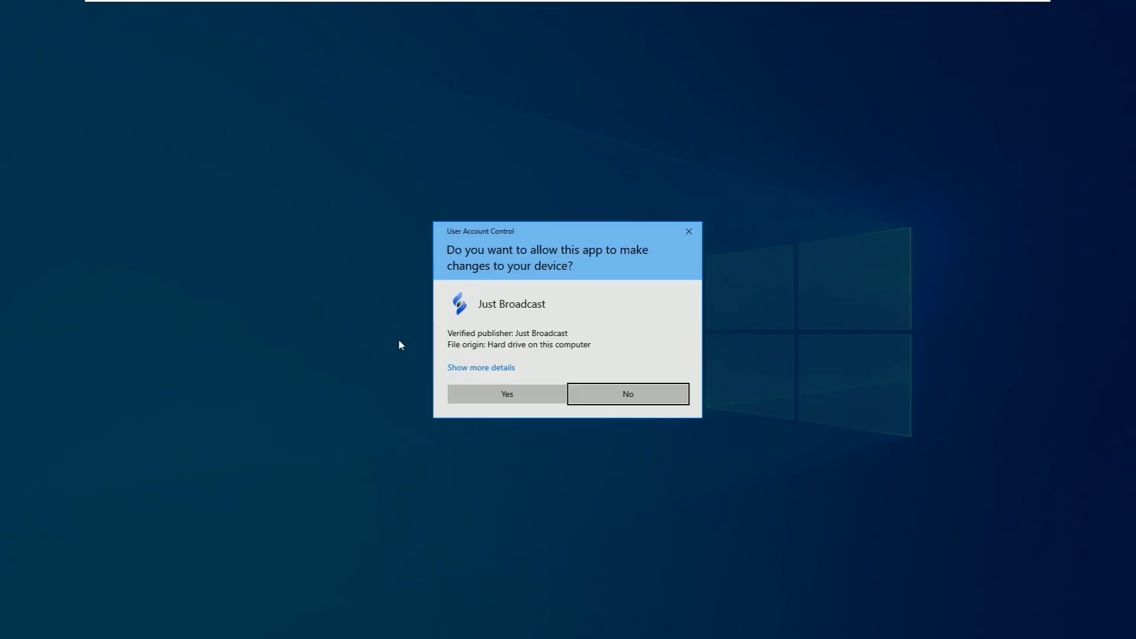
{"action": "left_click", "coordinate": [479, 394]}
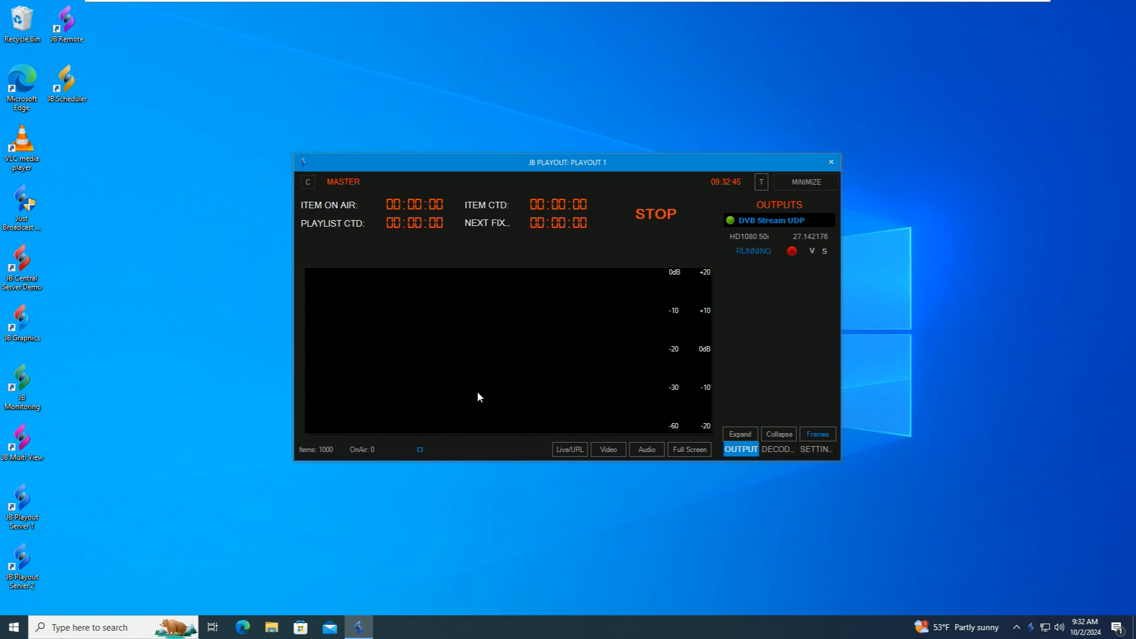
{"action": "left_click", "coordinate": [610, 450]}
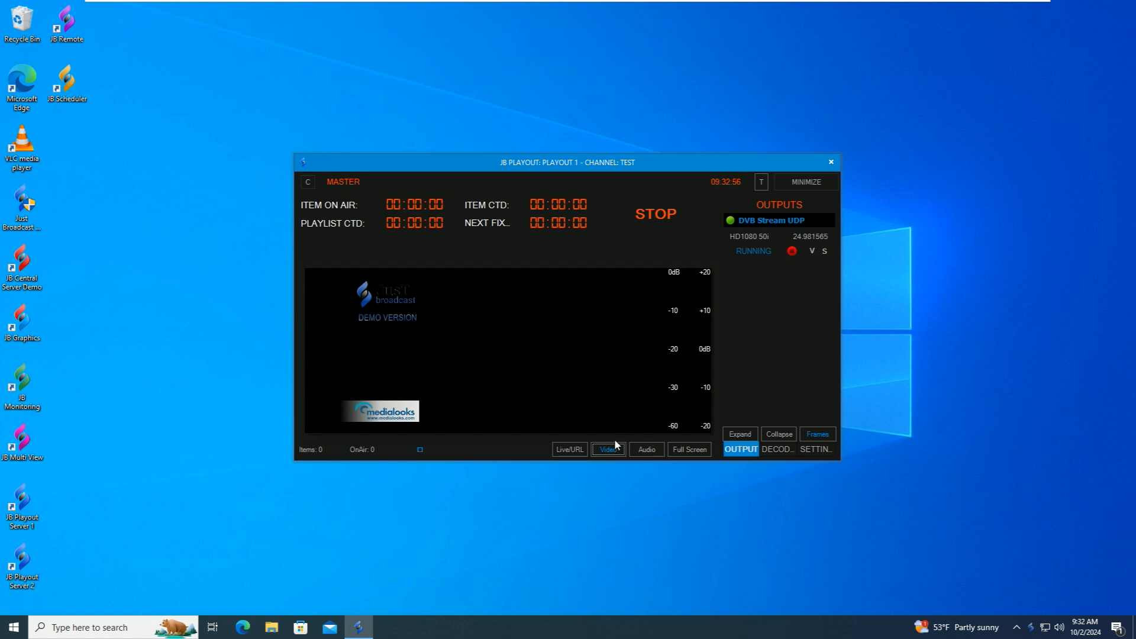
{"action": "left_click", "coordinate": [611, 451]}
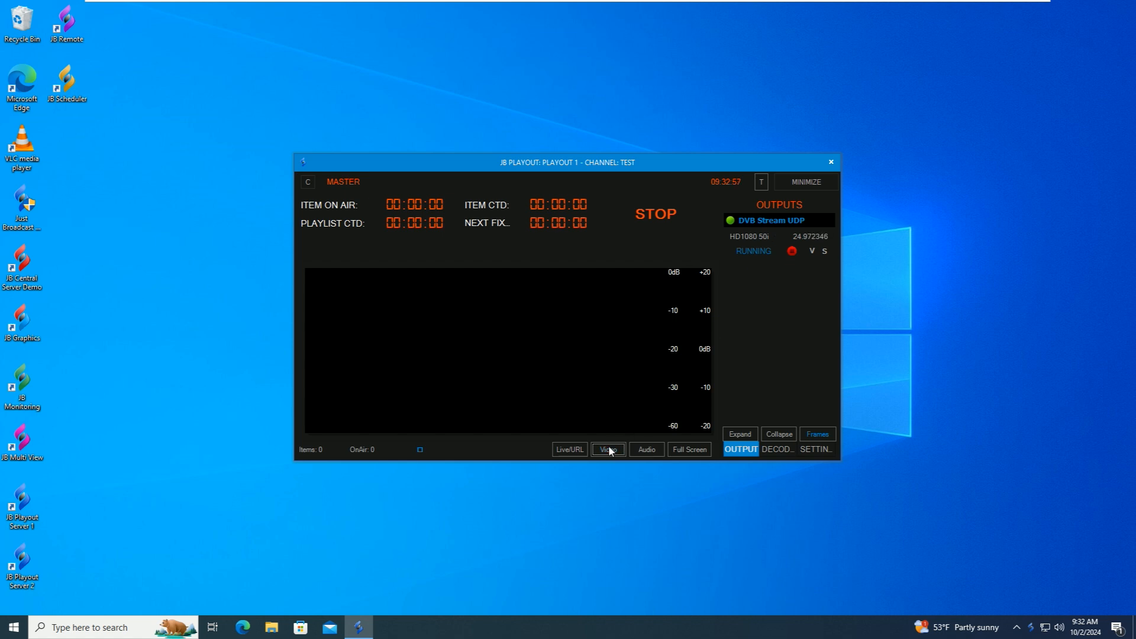
- Launch JB Playout Server 2 for channel TEST - 2 and arrange it beside Playout 1
{"action": "double_click", "coordinate": [25, 566]}
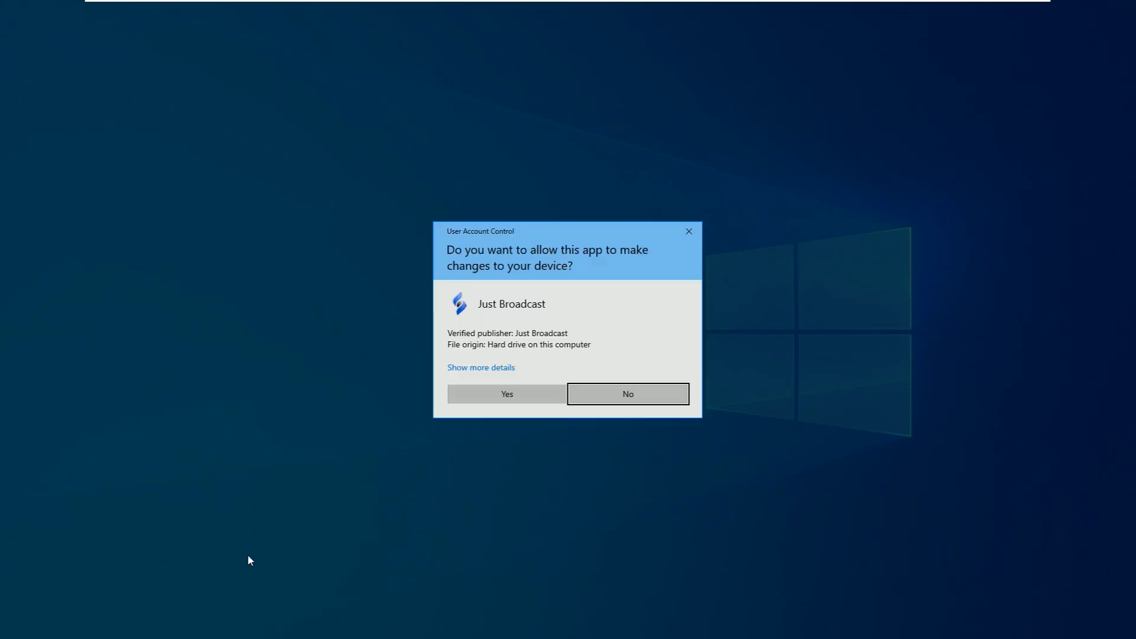
{"action": "left_click", "coordinate": [507, 394]}
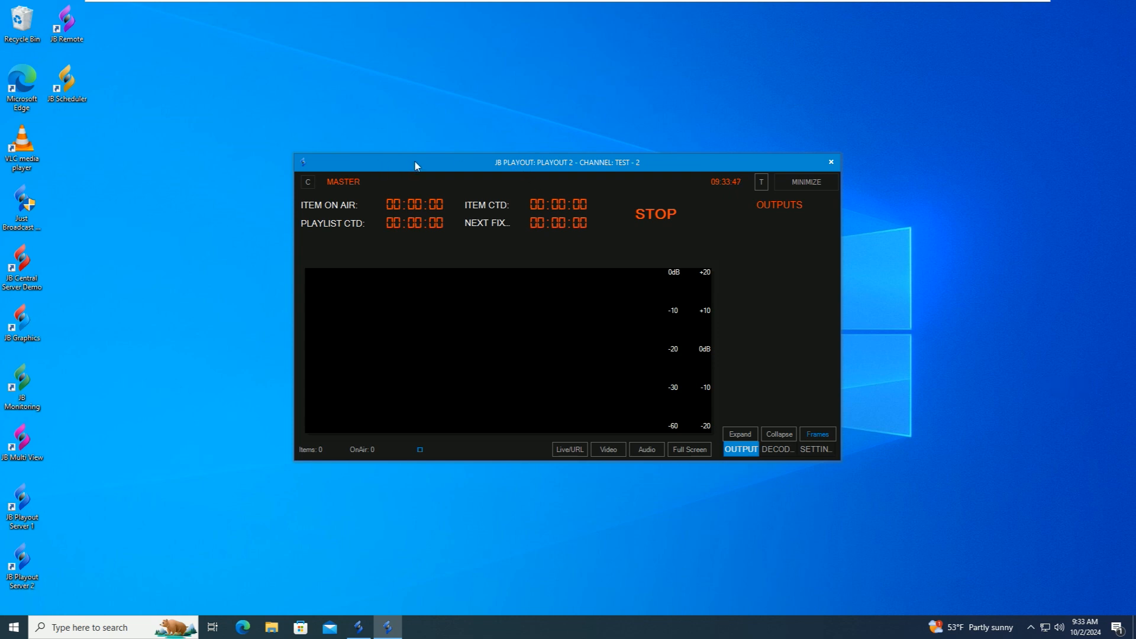
{"action": "left_click_drag", "start_coordinate": [418, 167], "coordinate": [585, 238]}
{"action": "left_click", "coordinate": [576, 191]}
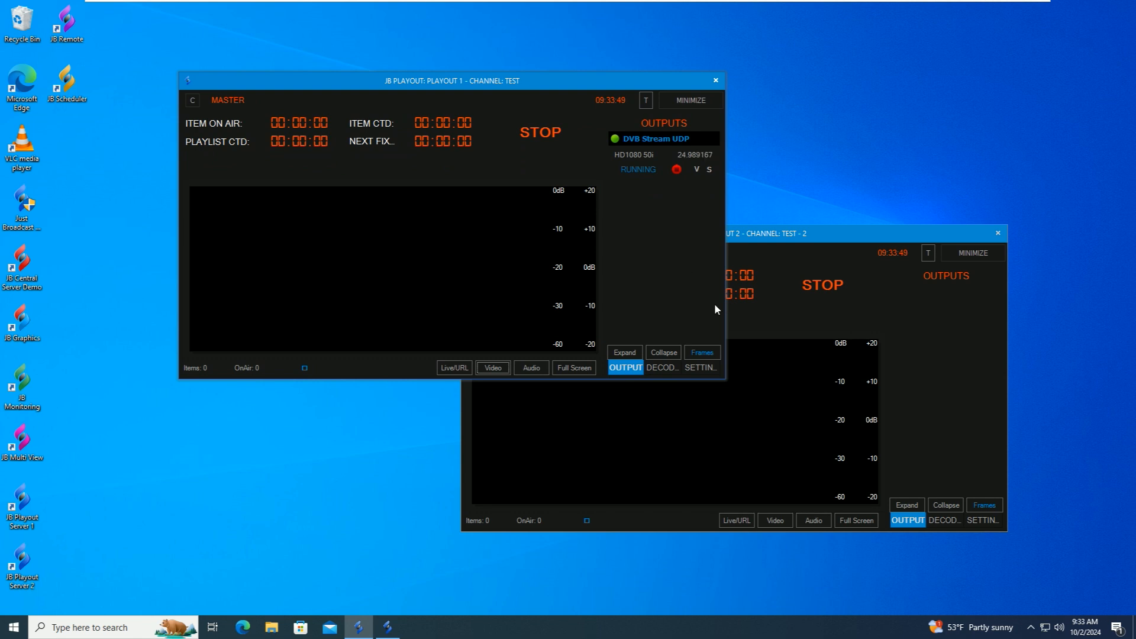
{"action": "left_click", "coordinate": [951, 347]}
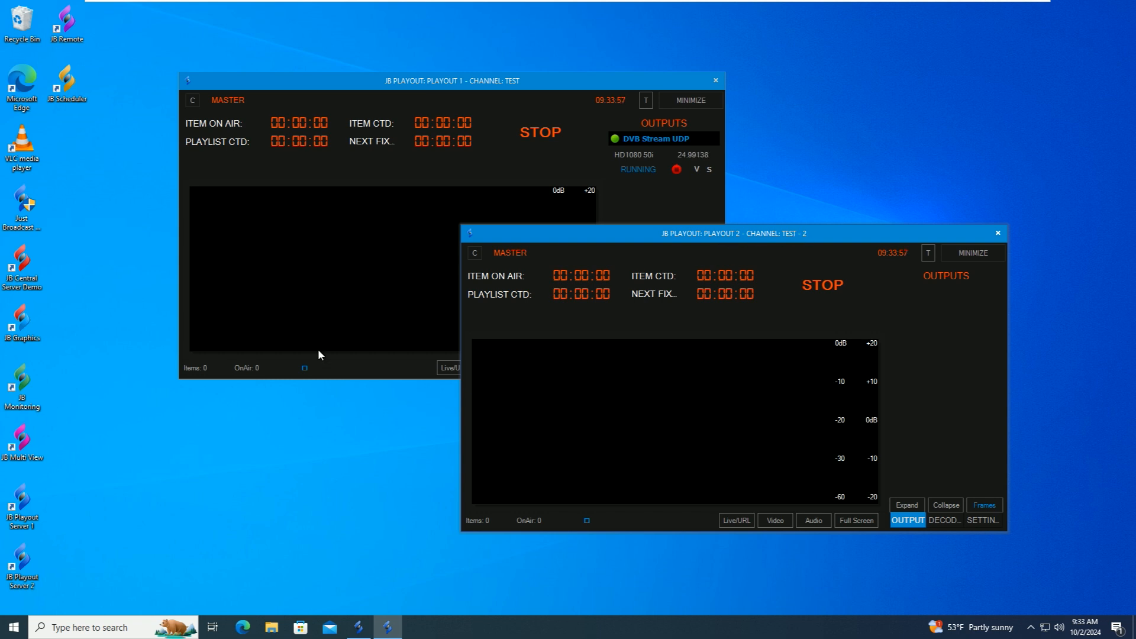
- Launch JB Remote, allow it at the UAC prompt, and finish setup with the MAM Right Grouped layout
{"action": "double_click", "coordinate": [62, 25]}
{"action": "left_click", "coordinate": [493, 393]}
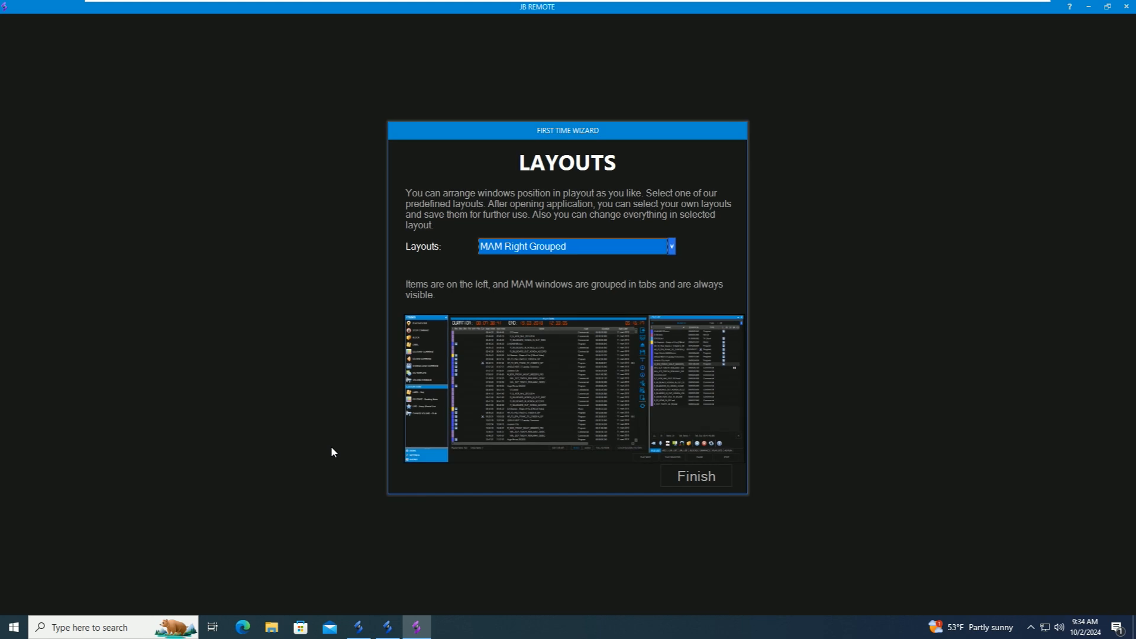
{"action": "left_click", "coordinate": [681, 478]}
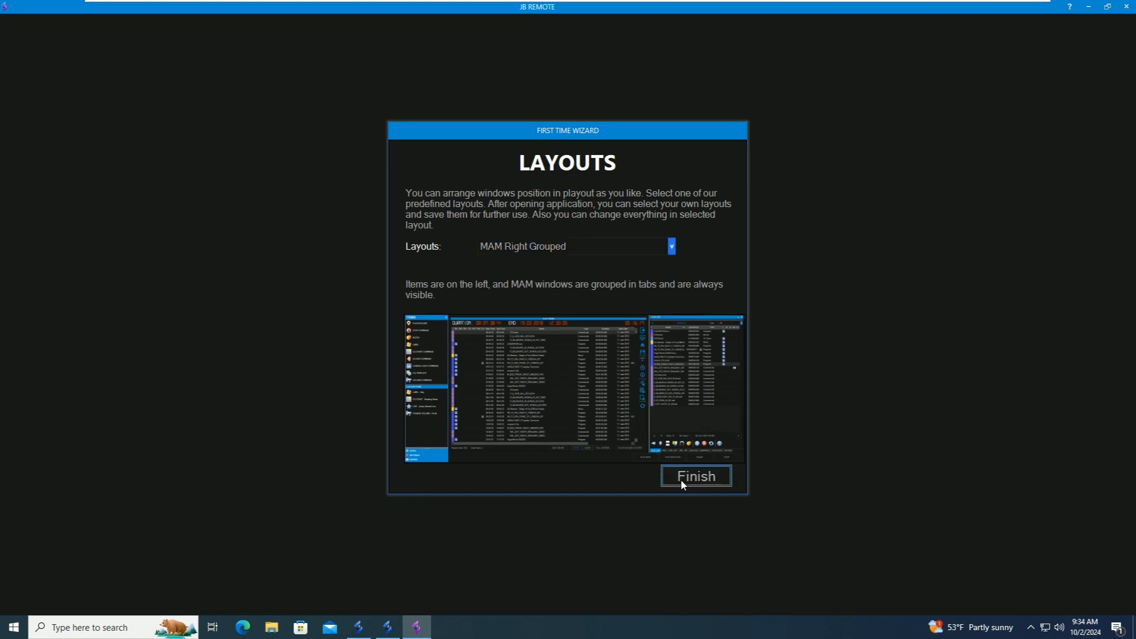
- Log in with the username and password, then show the TEST channel of Playout 1
{"action": "type", "text": "ad"}
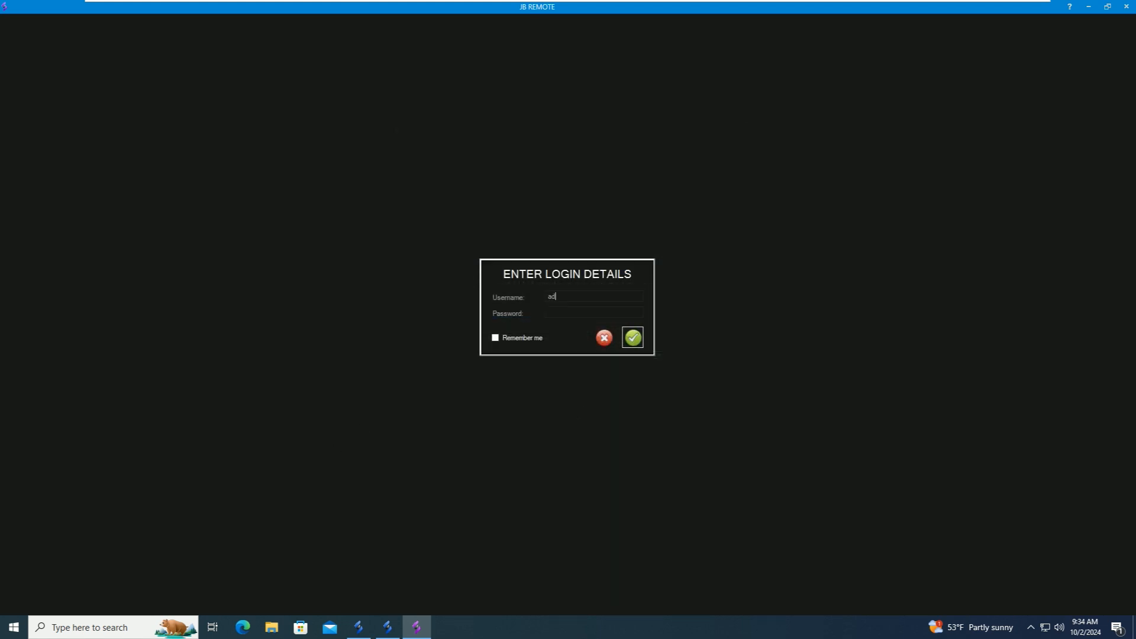
{"action": "type", "text": "min"}
{"action": "key", "text": "Tab"}
{"action": "type", "text": "admin"}
{"action": "left_click", "coordinate": [633, 338]}
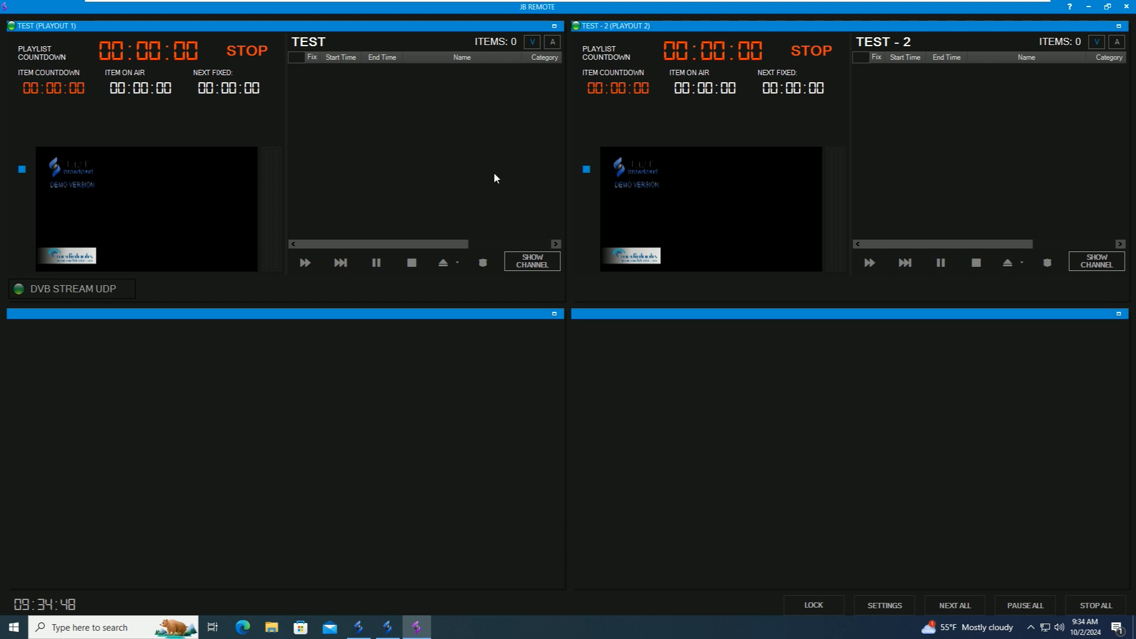
{"action": "left_click", "coordinate": [536, 266]}
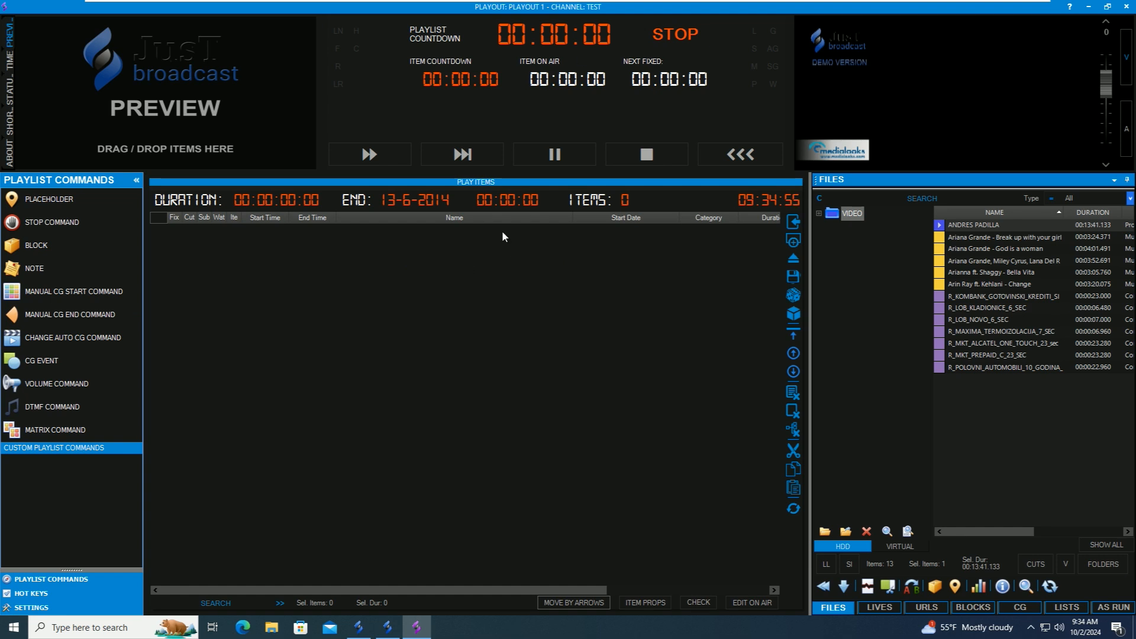
- Add all 13 files from the VIDEO folder to the TEST playlist's Play Items
{"action": "left_click", "coordinate": [820, 215]}
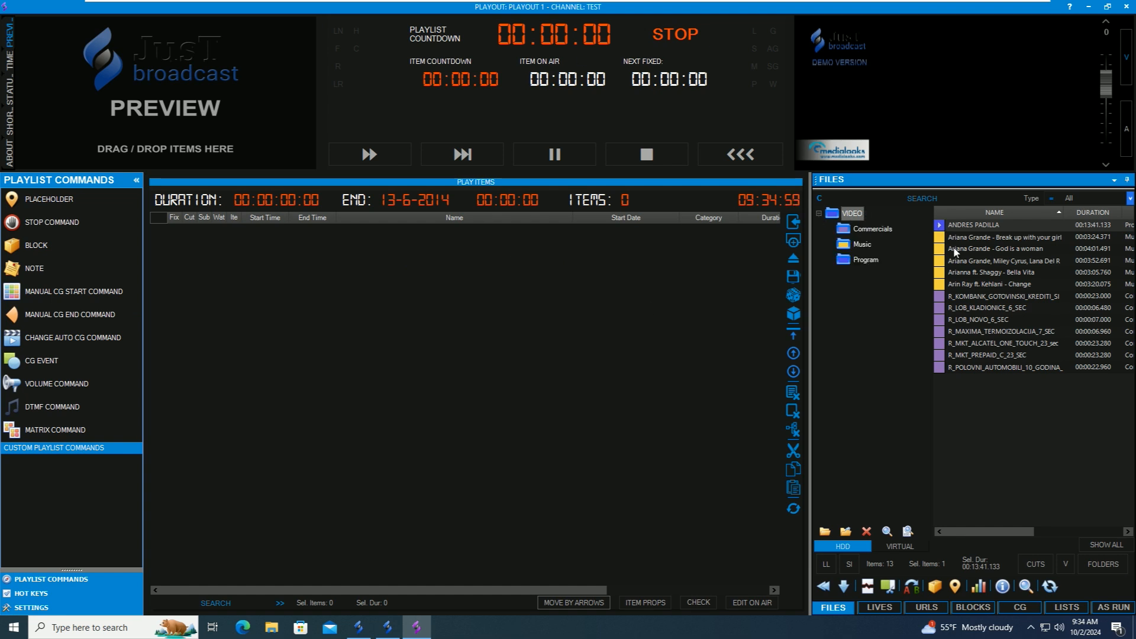
{"action": "left_click_drag", "start_coordinate": [947, 227], "coordinate": [951, 369]}
{"action": "left_click_drag", "start_coordinate": [953, 273], "coordinate": [474, 339]}
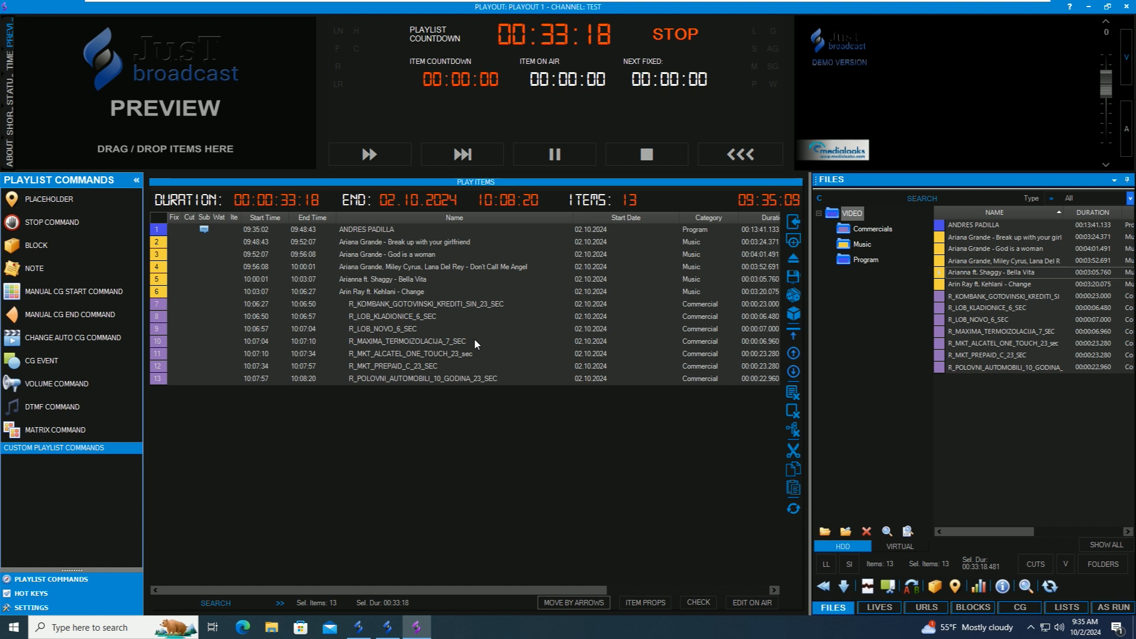
- Start playing the next playlist item and show the settings panel
{"action": "left_click", "coordinate": [368, 156]}
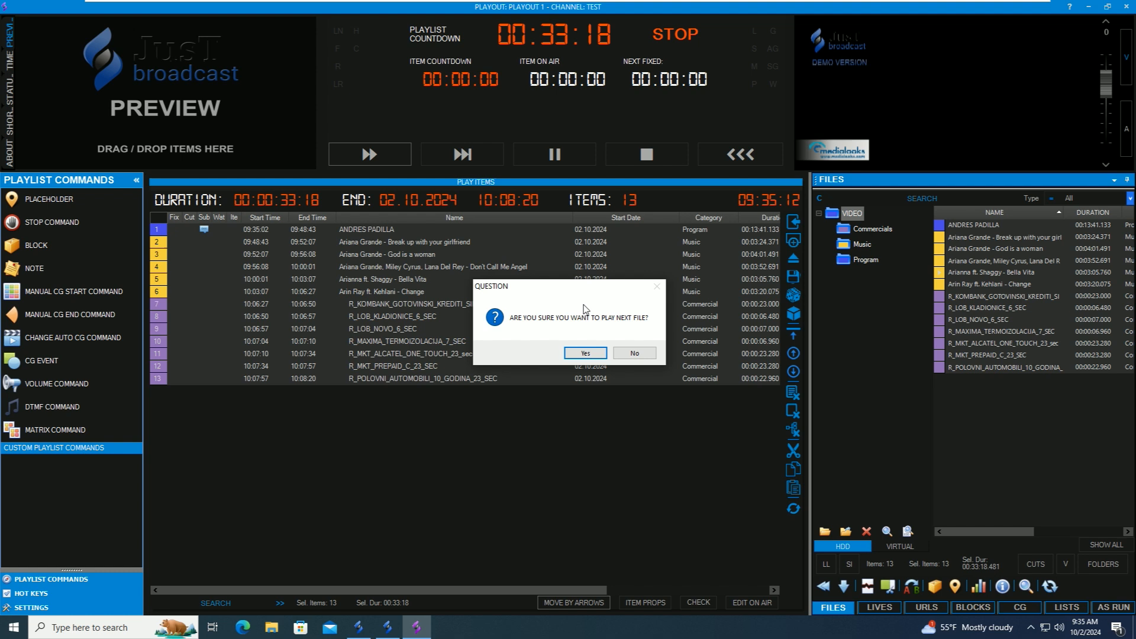
{"action": "left_click", "coordinate": [579, 354]}
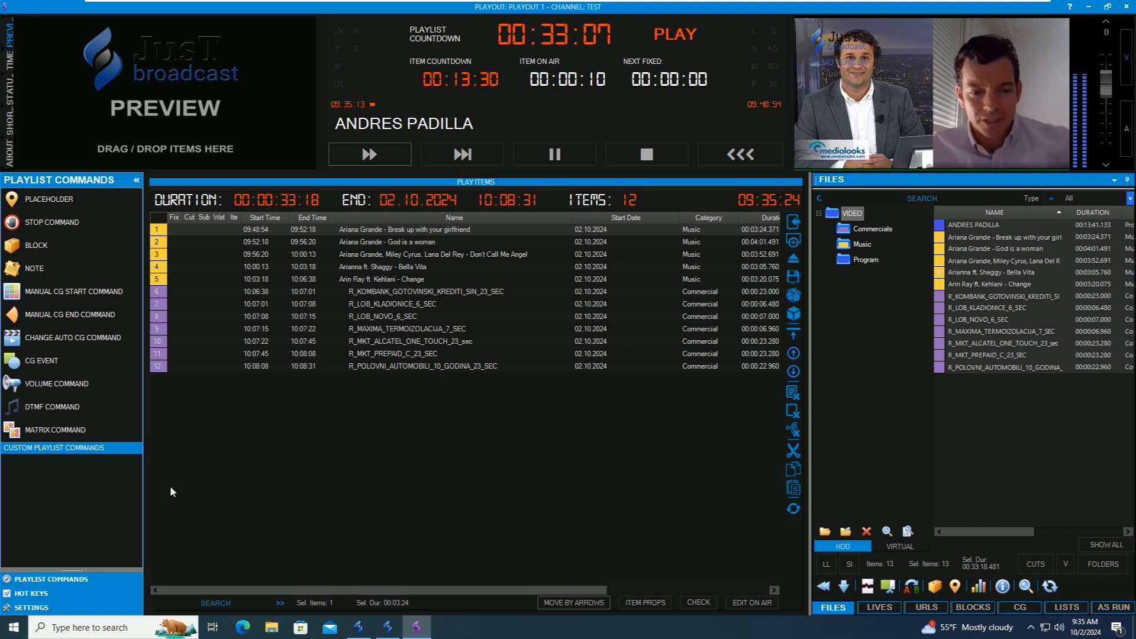
{"action": "left_click", "coordinate": [36, 608]}
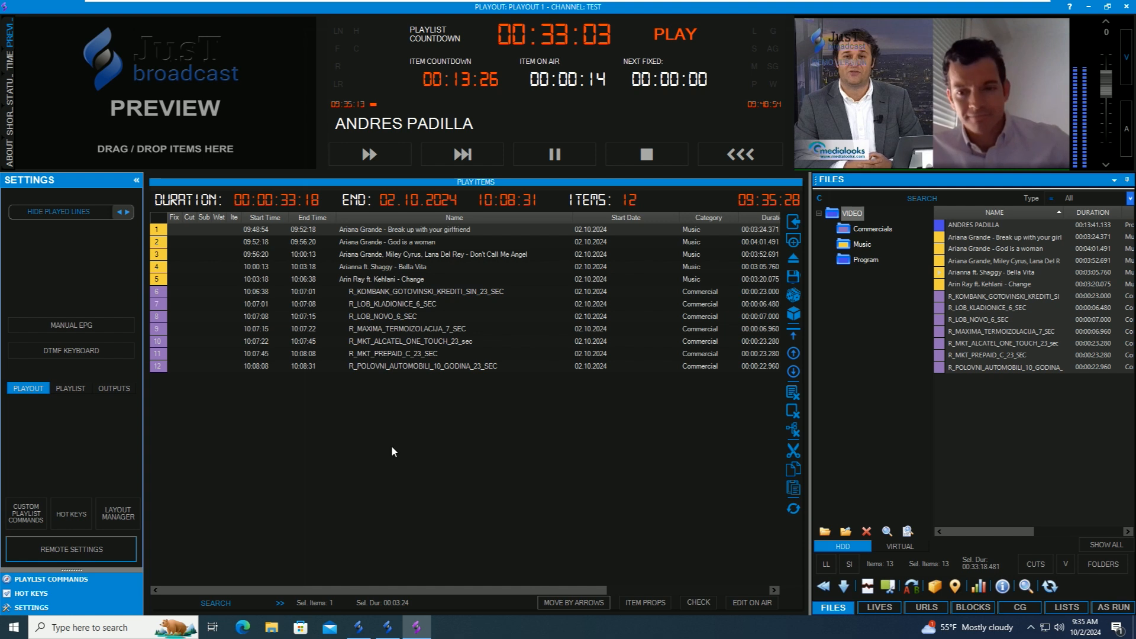
- Give the NDI Receiver live input Auto video and audio formats, with audio taken from video
{"action": "left_click", "coordinate": [347, 182]}
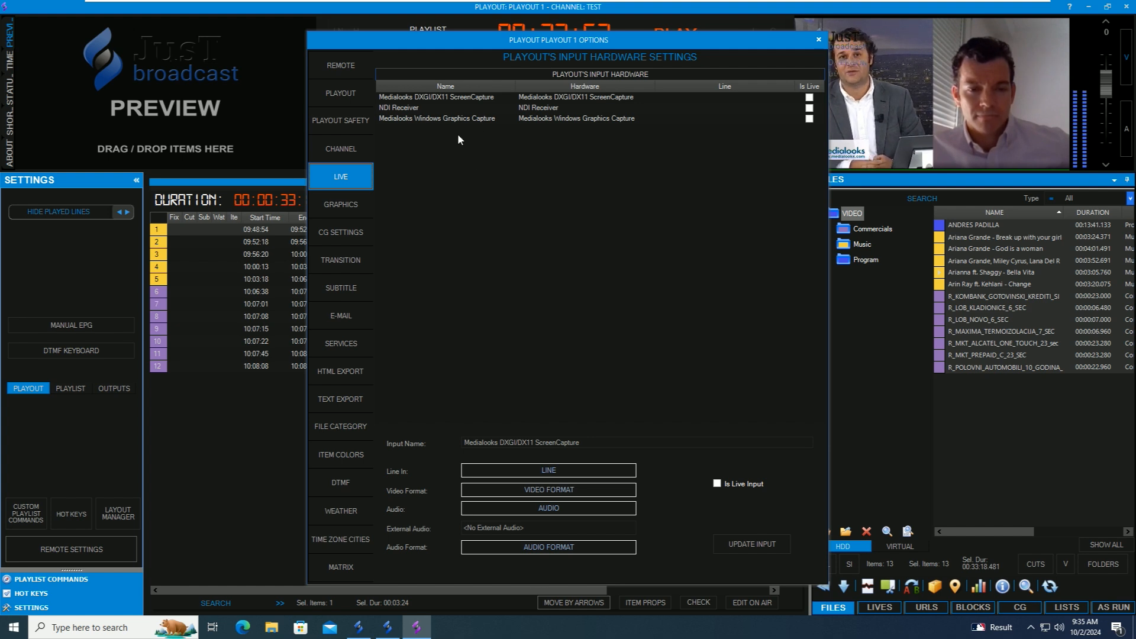
{"action": "left_click", "coordinate": [398, 109]}
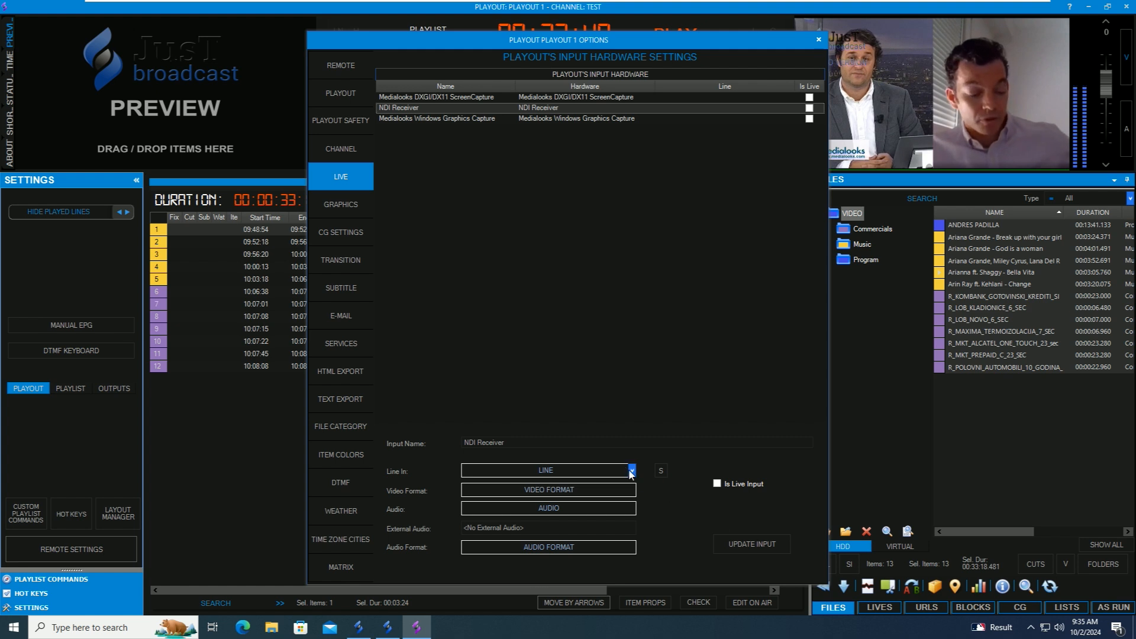
{"action": "left_click", "coordinate": [631, 489]}
{"action": "left_click", "coordinate": [540, 504]}
{"action": "left_click", "coordinate": [611, 510]}
{"action": "left_click", "coordinate": [530, 519]}
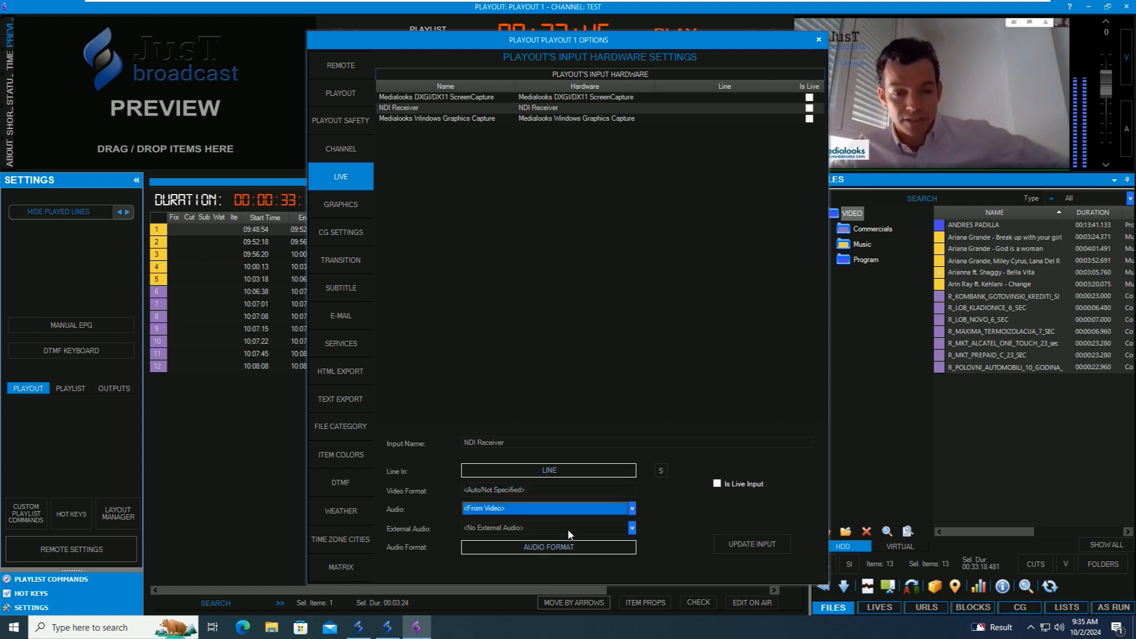
{"action": "left_click", "coordinate": [551, 547]}
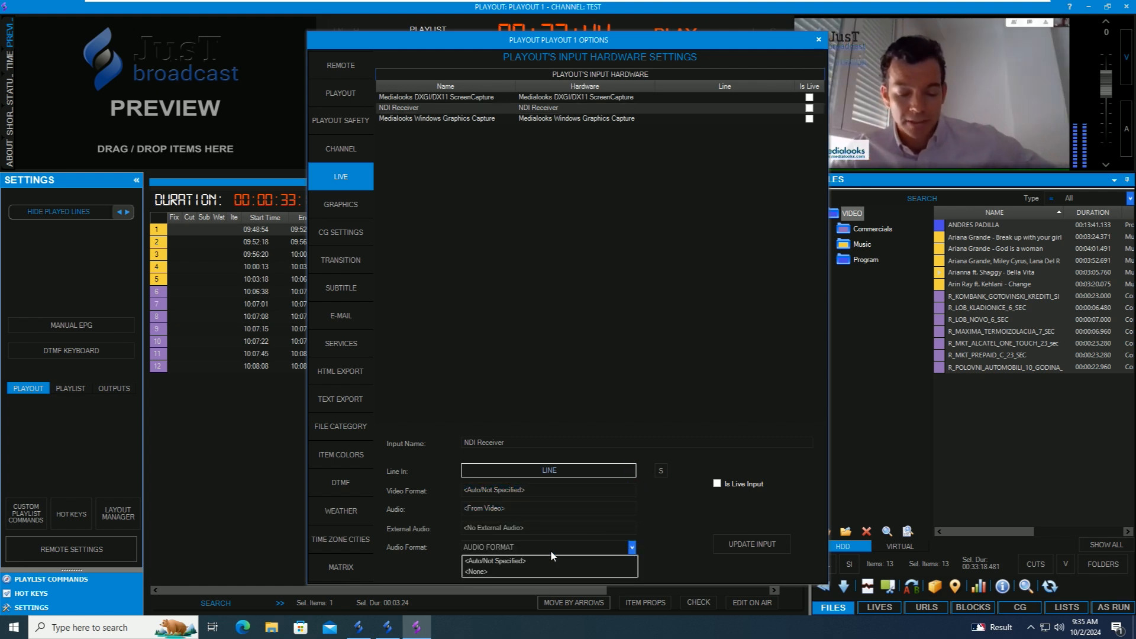
{"action": "left_click", "coordinate": [494, 562]}
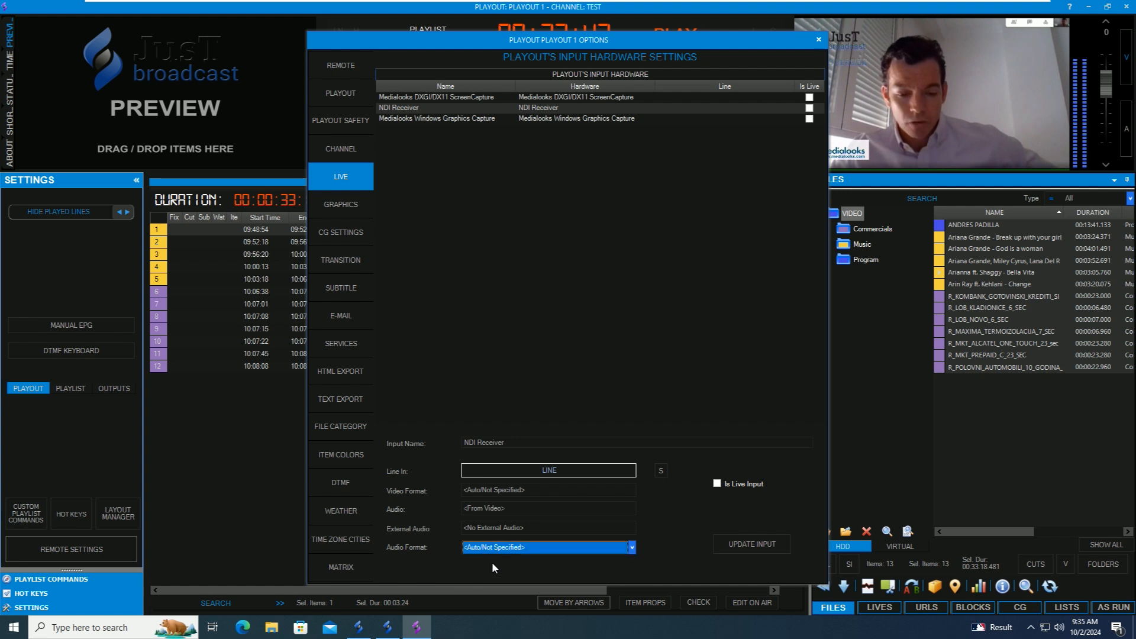
- Link NDI Receiver to the Adobe Premiere Pro NDI source as a live input, and update it
{"action": "left_click", "coordinate": [661, 471]}
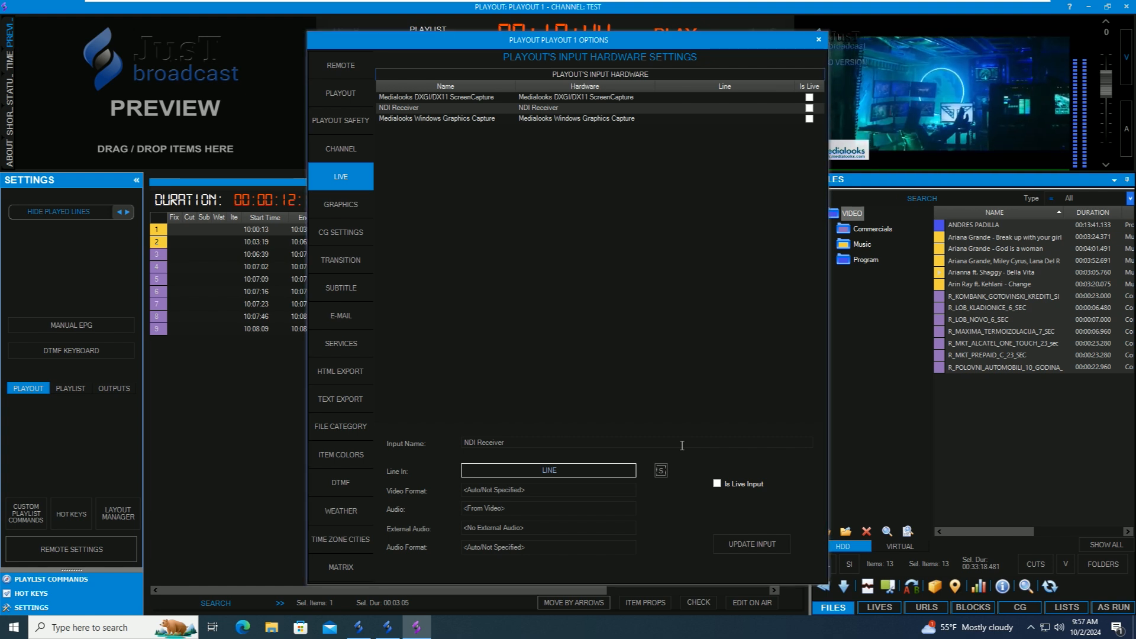
{"action": "left_click", "coordinate": [633, 470]}
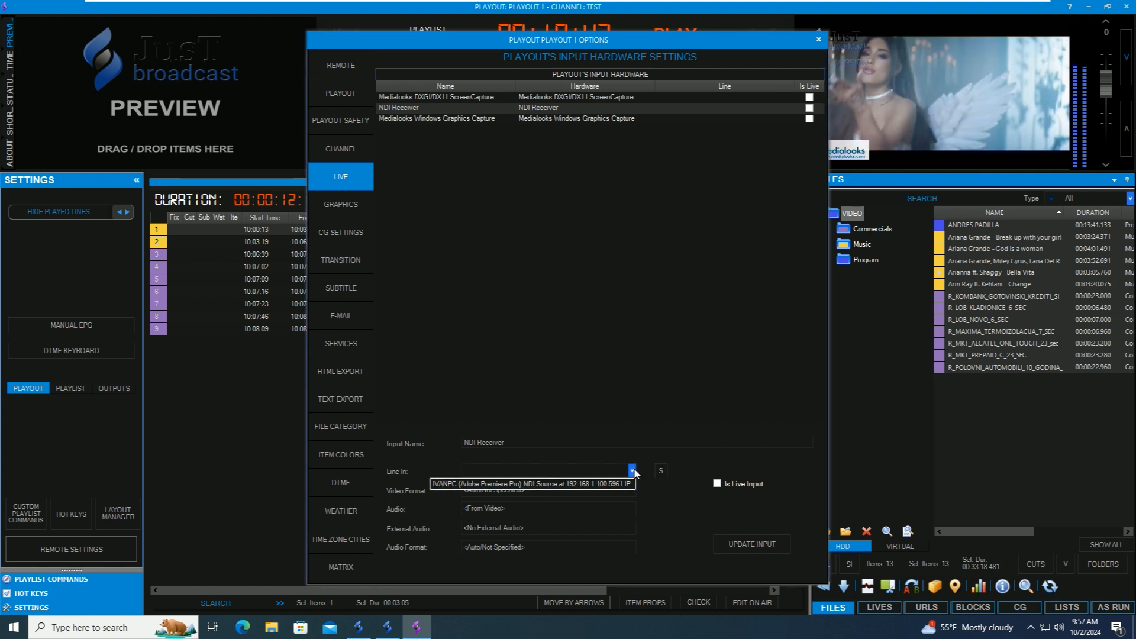
{"action": "left_click", "coordinate": [514, 485]}
{"action": "left_click", "coordinate": [730, 483]}
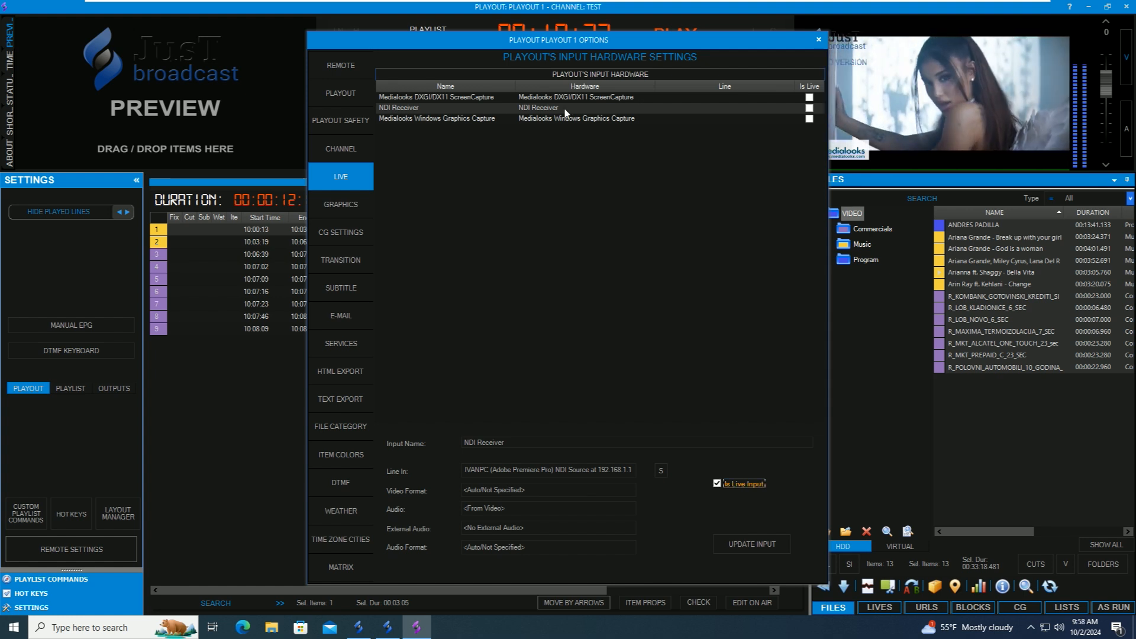
{"action": "left_click", "coordinate": [752, 541]}
{"action": "key", "text": "Return"}
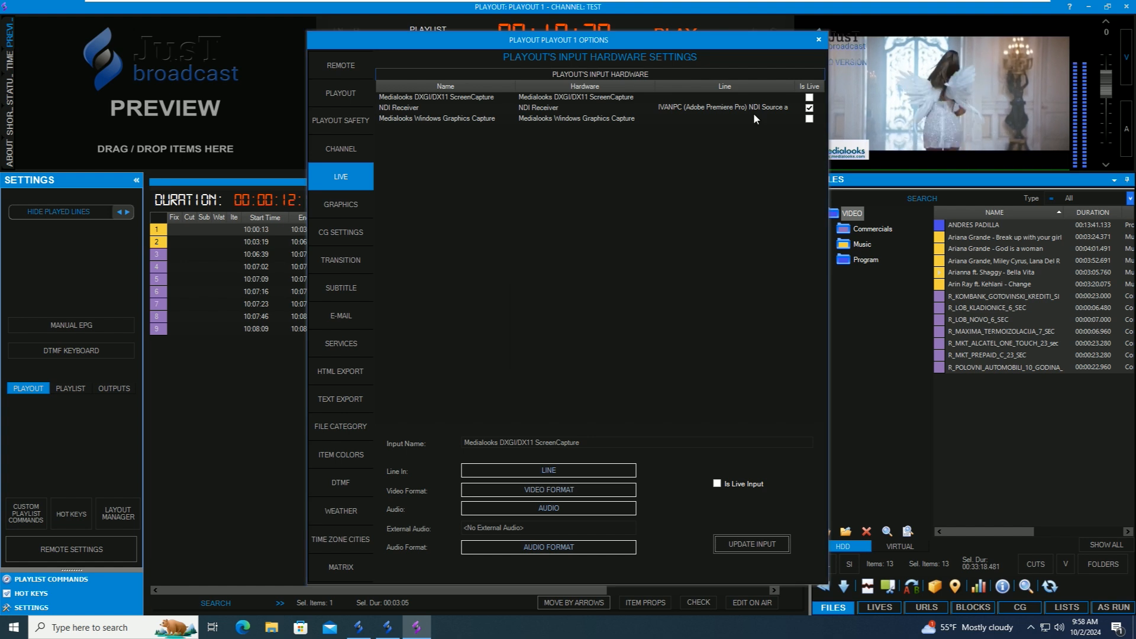
{"action": "left_click", "coordinate": [463, 109]}
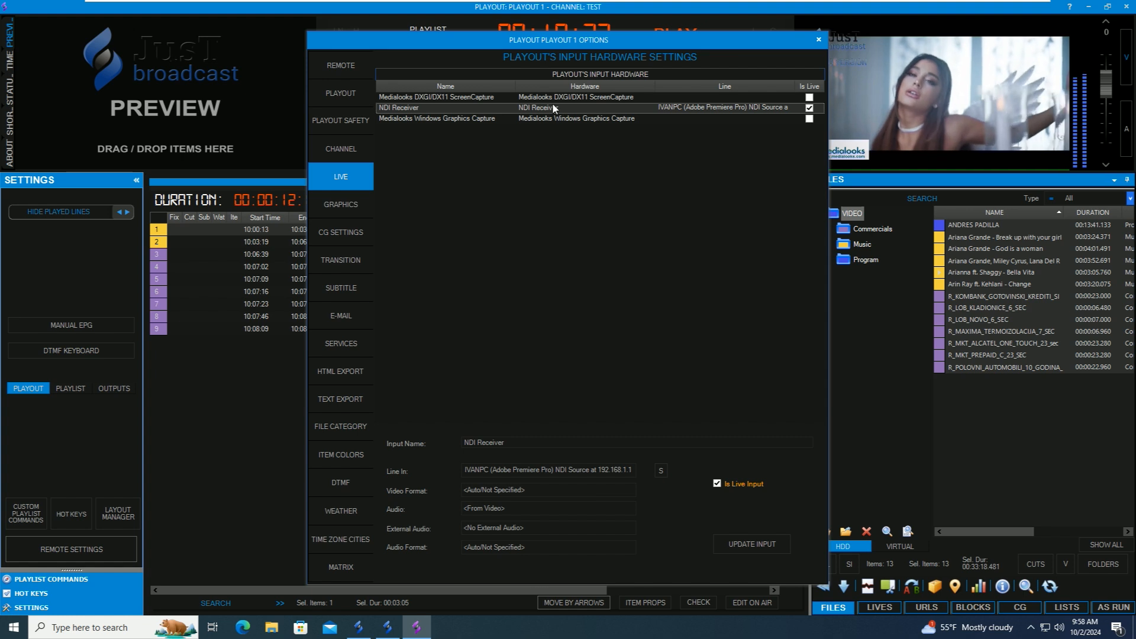
{"action": "left_click", "coordinate": [818, 39]}
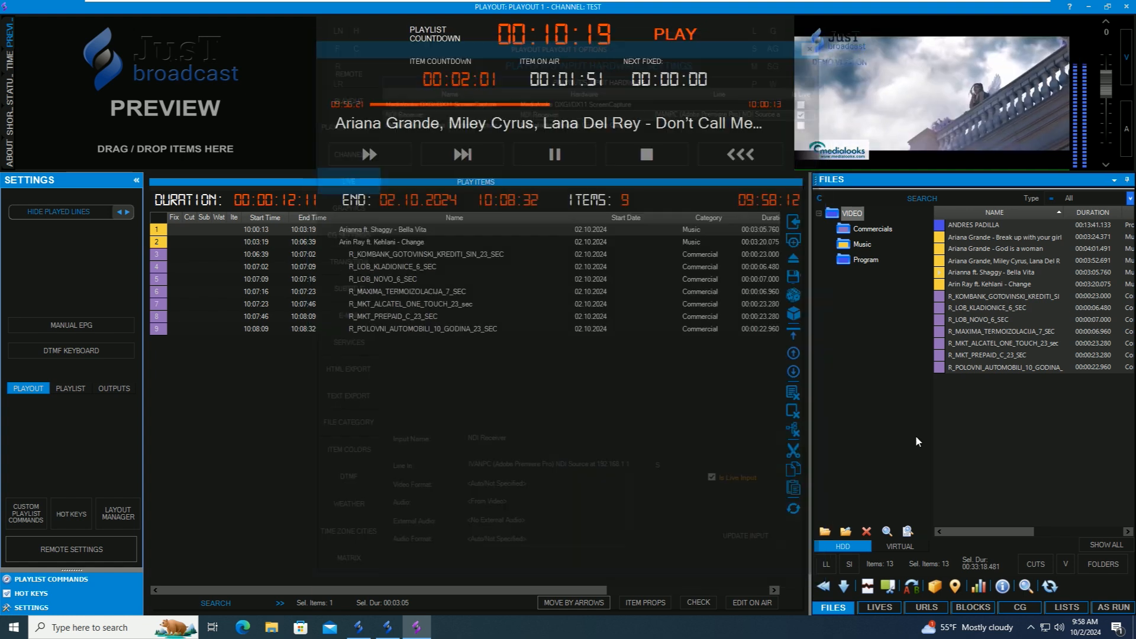
- Create a 01:00:00 live event named 'TEST LIVE' that uses the NDI Receiver device
{"action": "left_click", "coordinate": [880, 608]}
{"action": "left_click", "coordinate": [935, 587]}
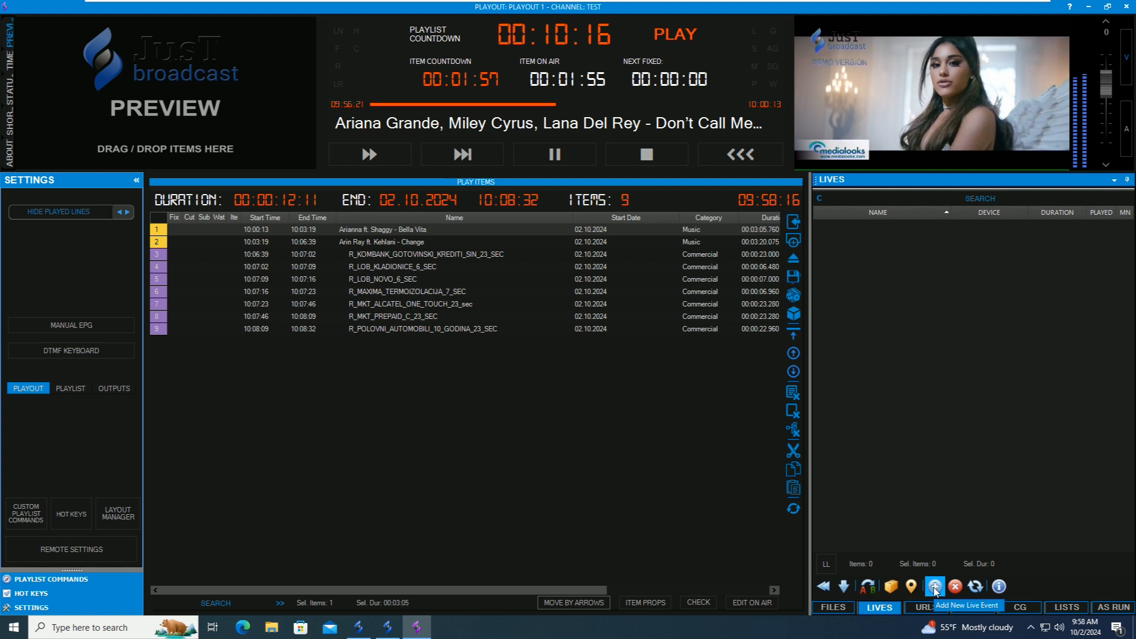
{"action": "type", "text": "TEST "}
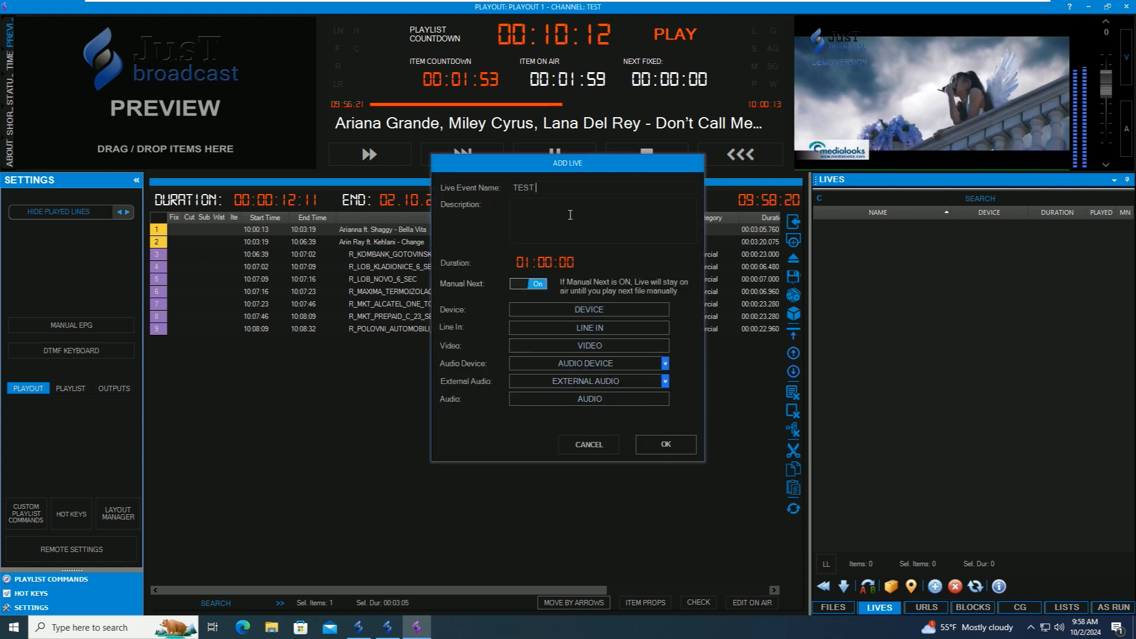
{"action": "type", "text": "LIVE"}
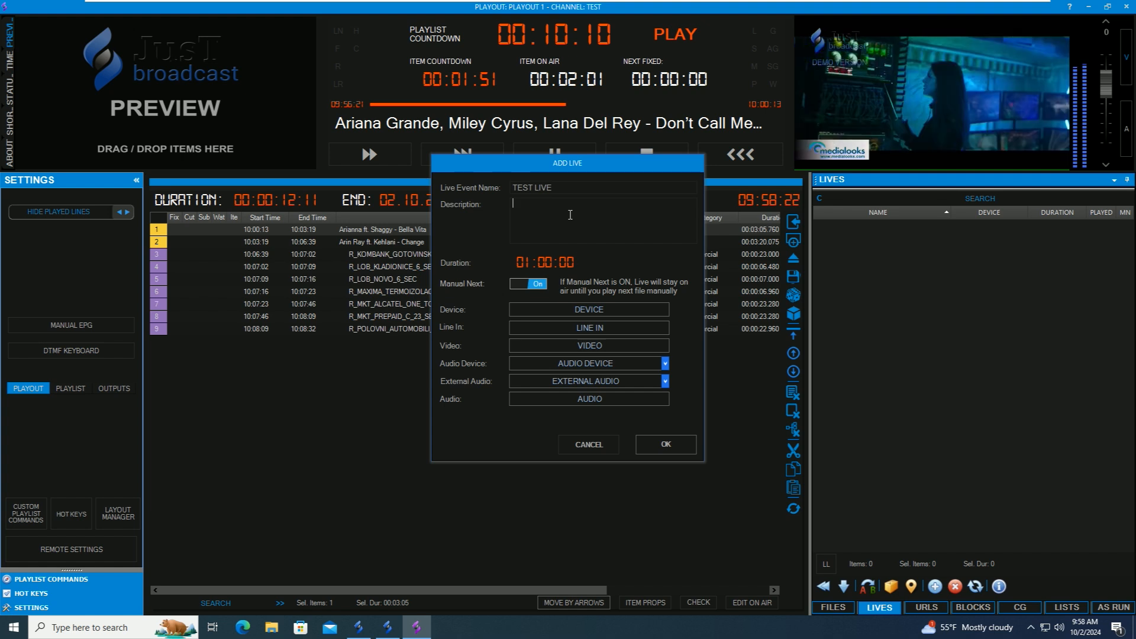
{"action": "left_click", "coordinate": [546, 261]}
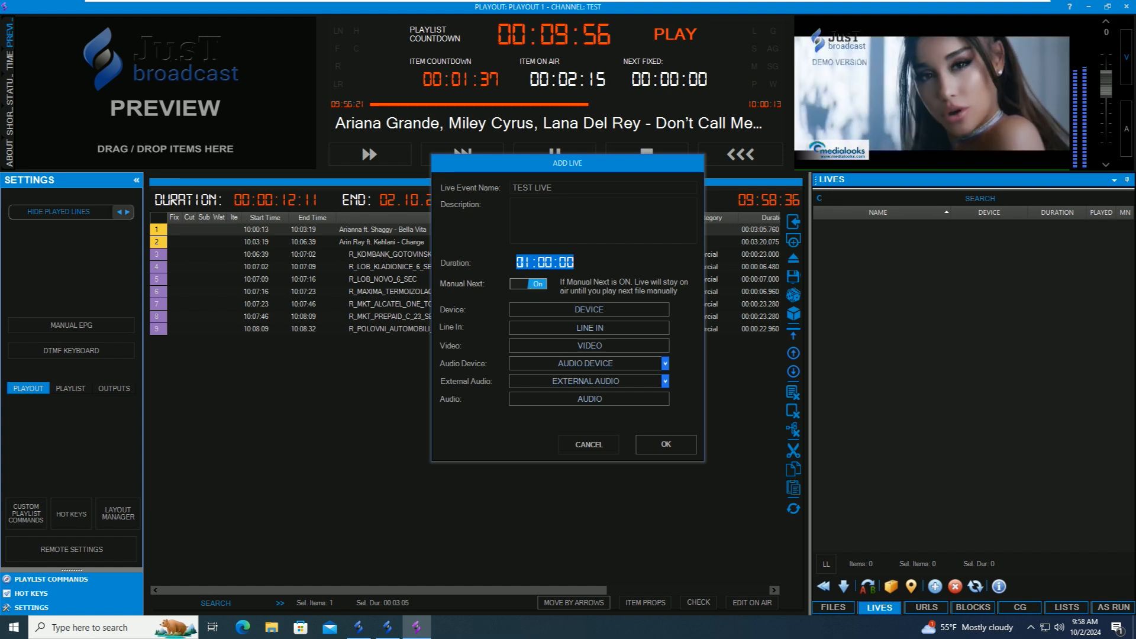
{"action": "left_click", "coordinate": [554, 261]}
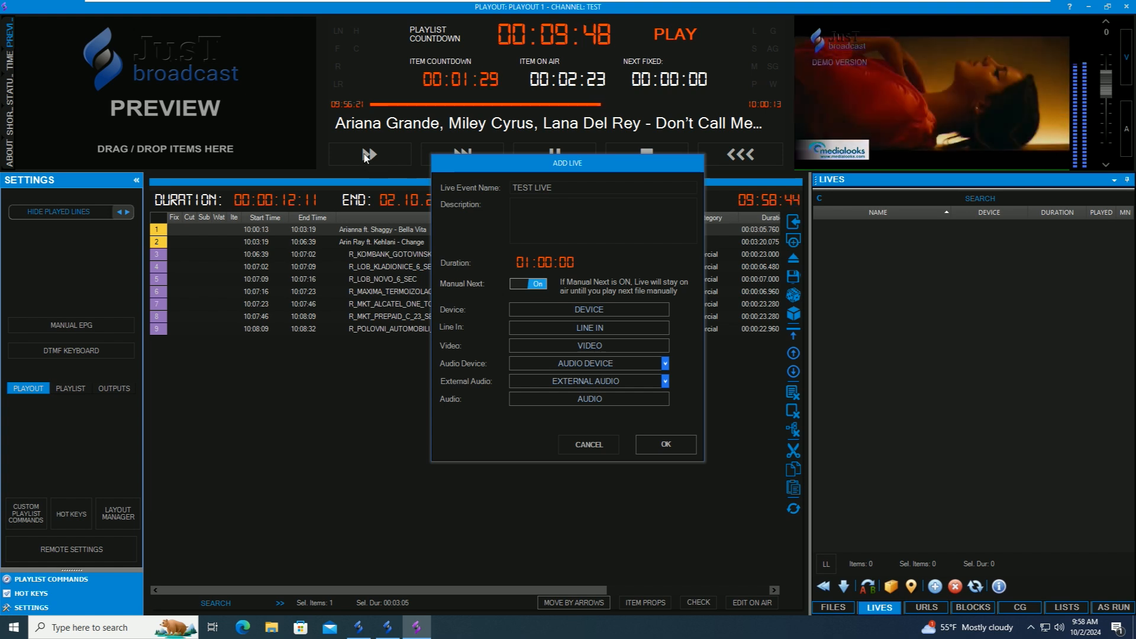
{"action": "left_click", "coordinate": [665, 310]}
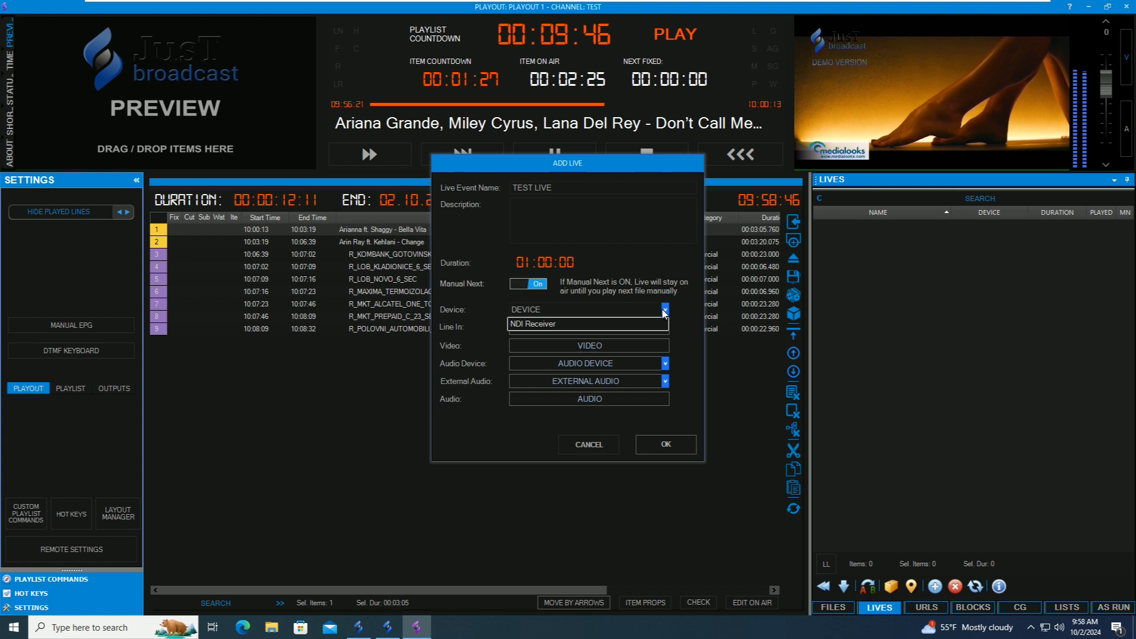
{"action": "left_click", "coordinate": [559, 324]}
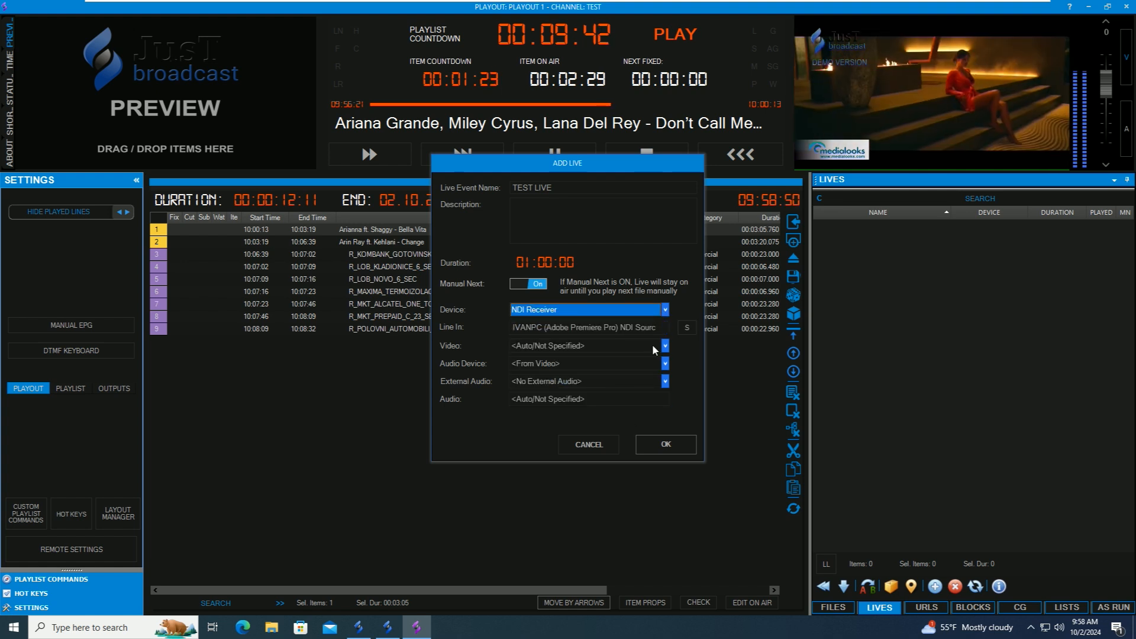
{"action": "left_click", "coordinate": [666, 444]}
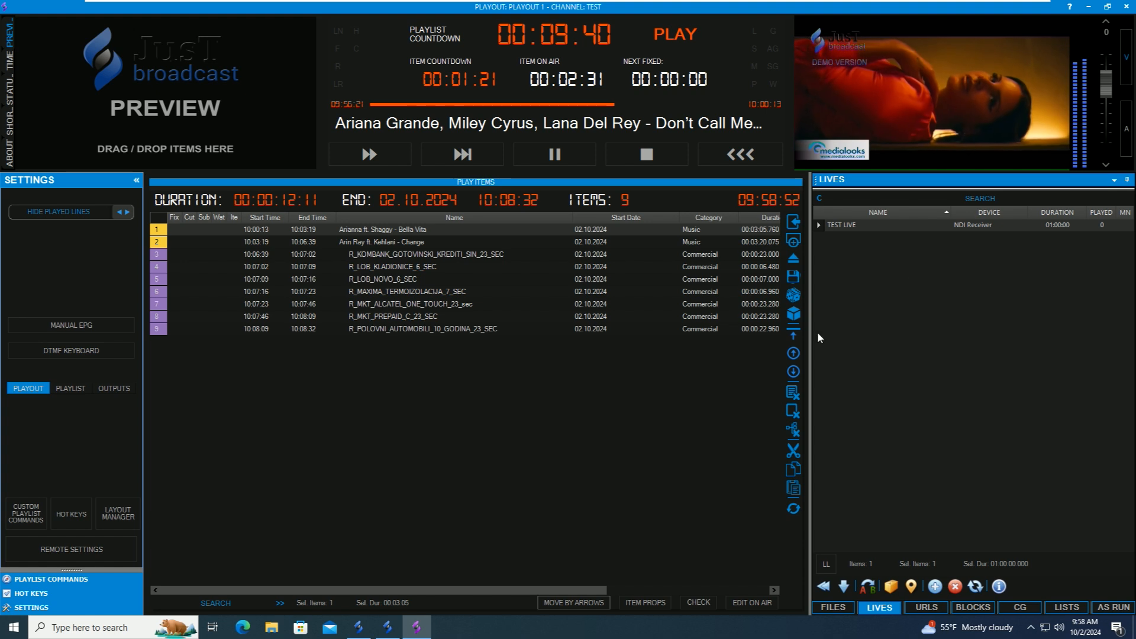
- Insert TEST LIVE fifth in the playlist and set Logo Clock as the default channel logo
{"action": "left_click", "coordinate": [878, 224]}
{"action": "left_click_drag", "start_coordinate": [897, 225], "coordinate": [393, 273]}
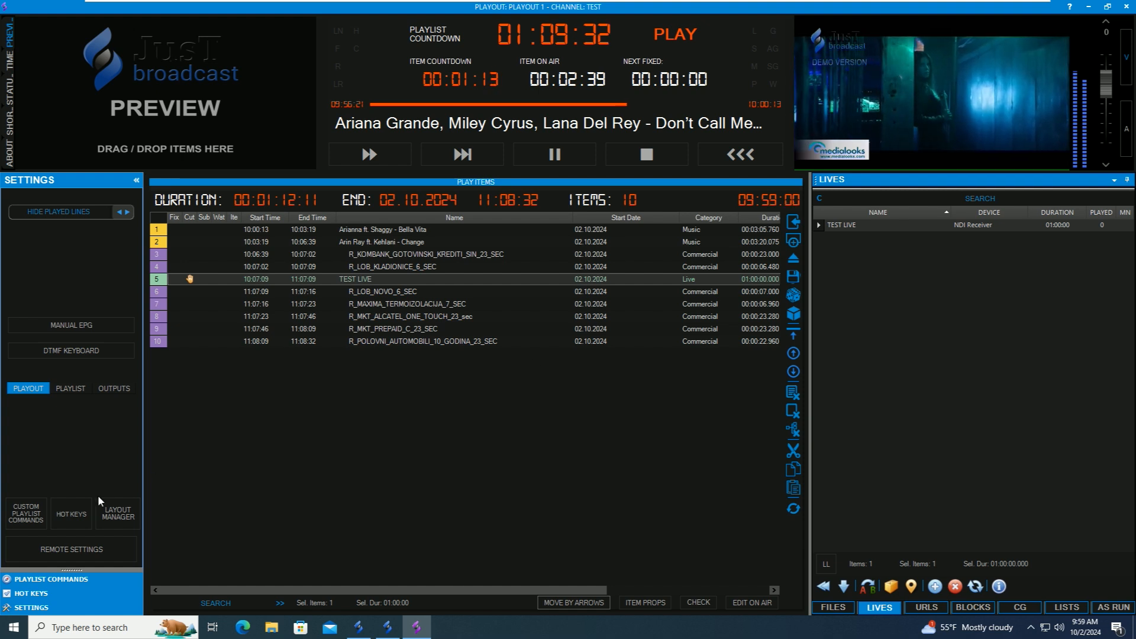
{"action": "left_click", "coordinate": [59, 548]}
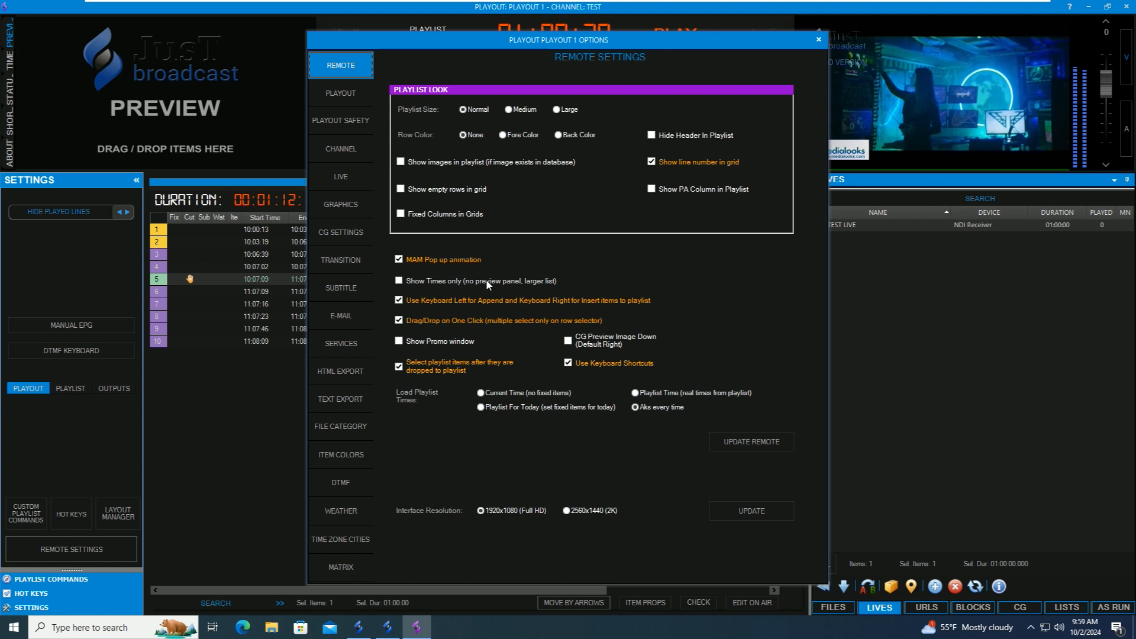
{"action": "left_click", "coordinate": [338, 208]}
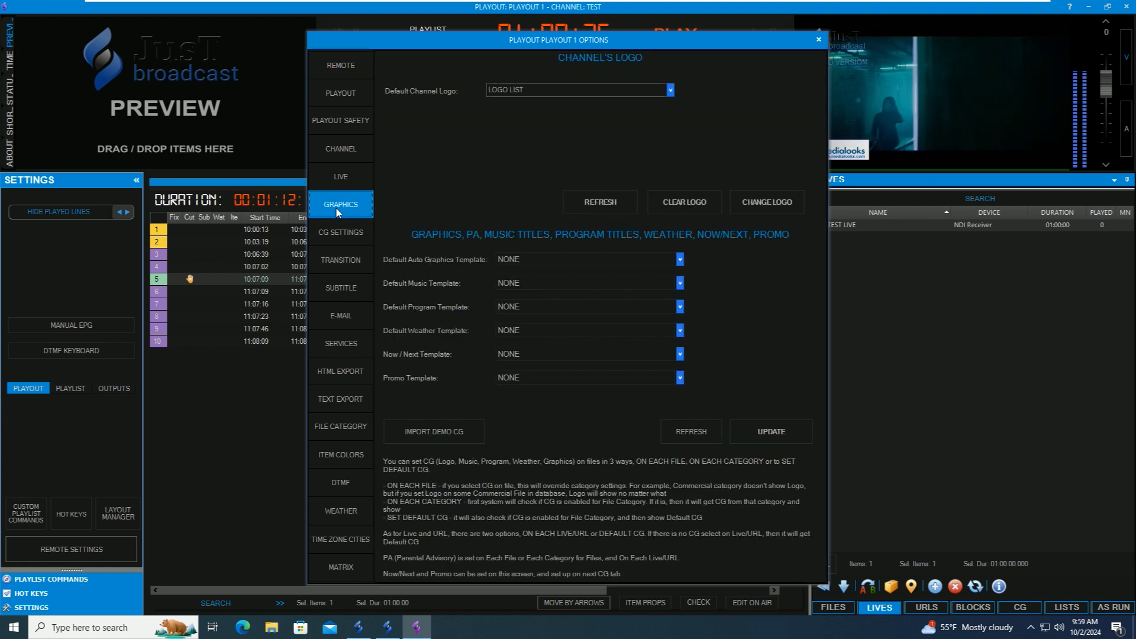
{"action": "left_click", "coordinate": [591, 90]}
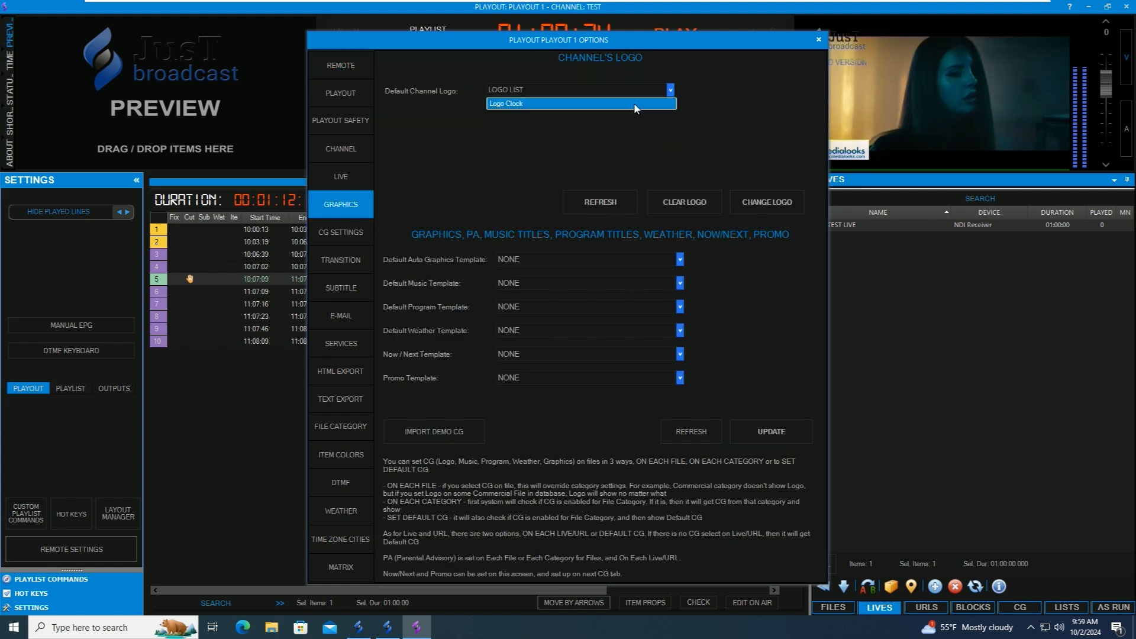
{"action": "left_click", "coordinate": [597, 104]}
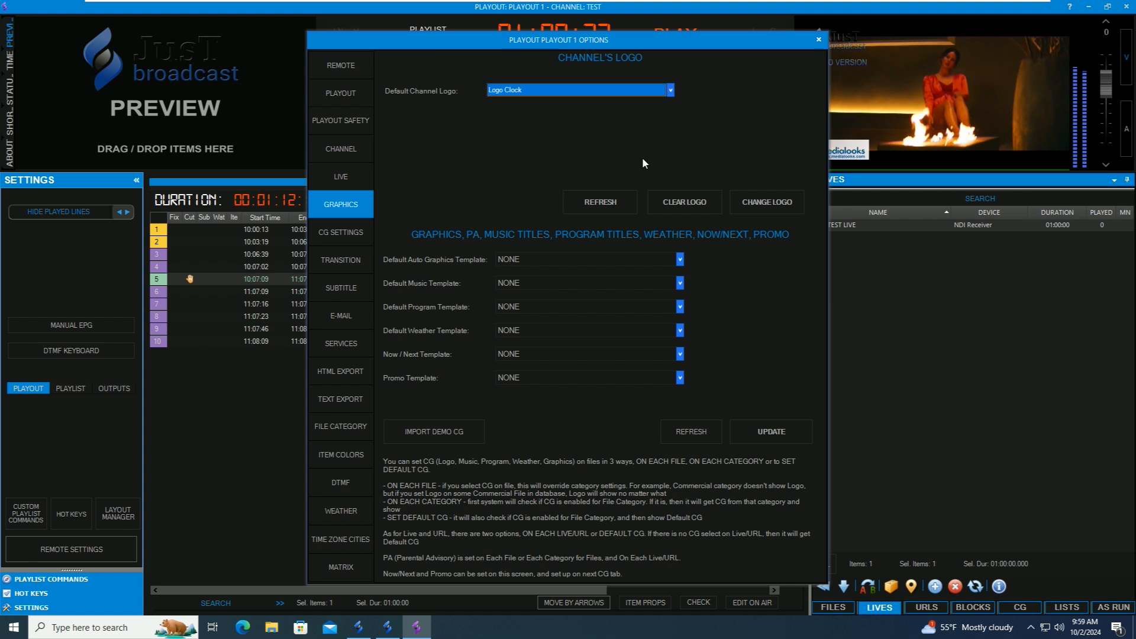
{"action": "left_click", "coordinate": [766, 202]}
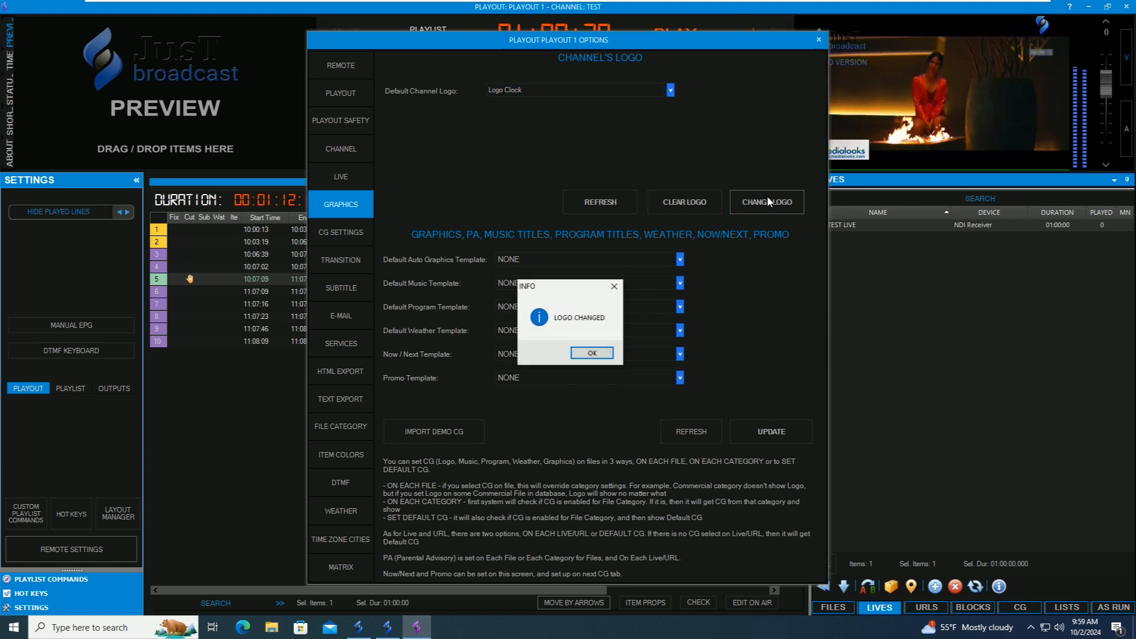
{"action": "left_click", "coordinate": [592, 352]}
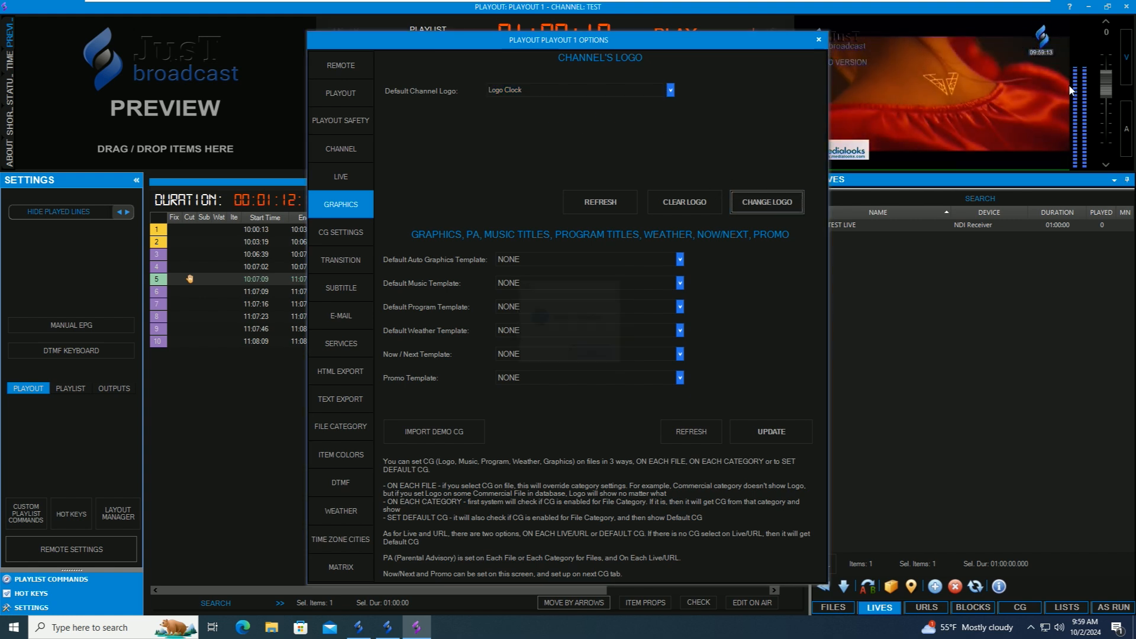
{"action": "left_click", "coordinate": [818, 41]}
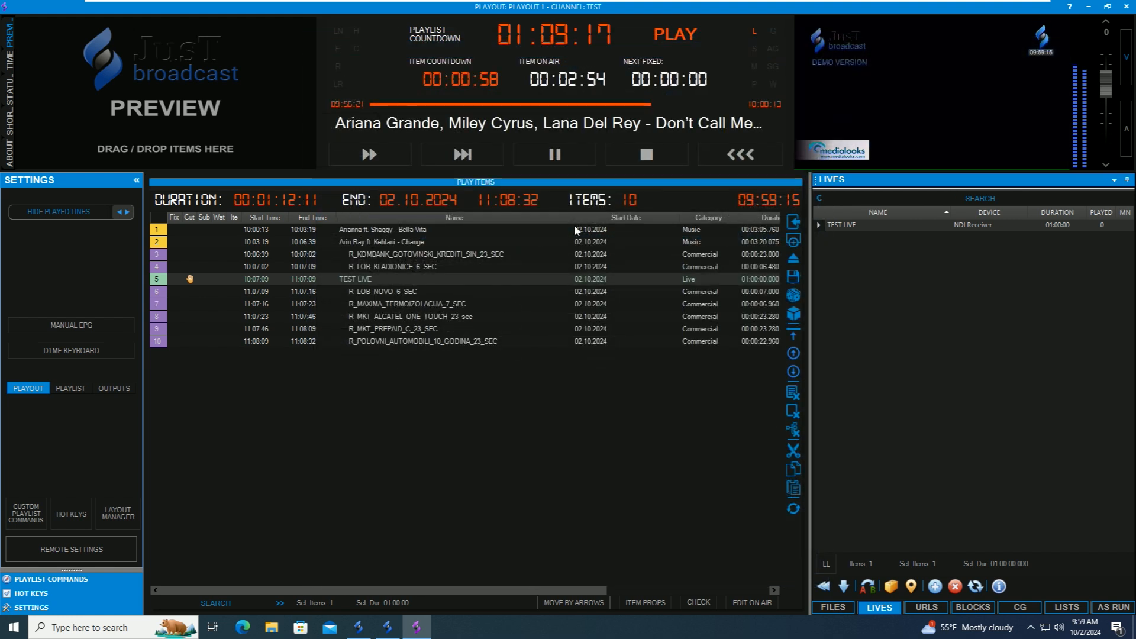
- Move R_LOB_NOVO_6_SEC to the top of the playlist and skip ahead to play it
{"action": "left_click", "coordinate": [373, 293]}
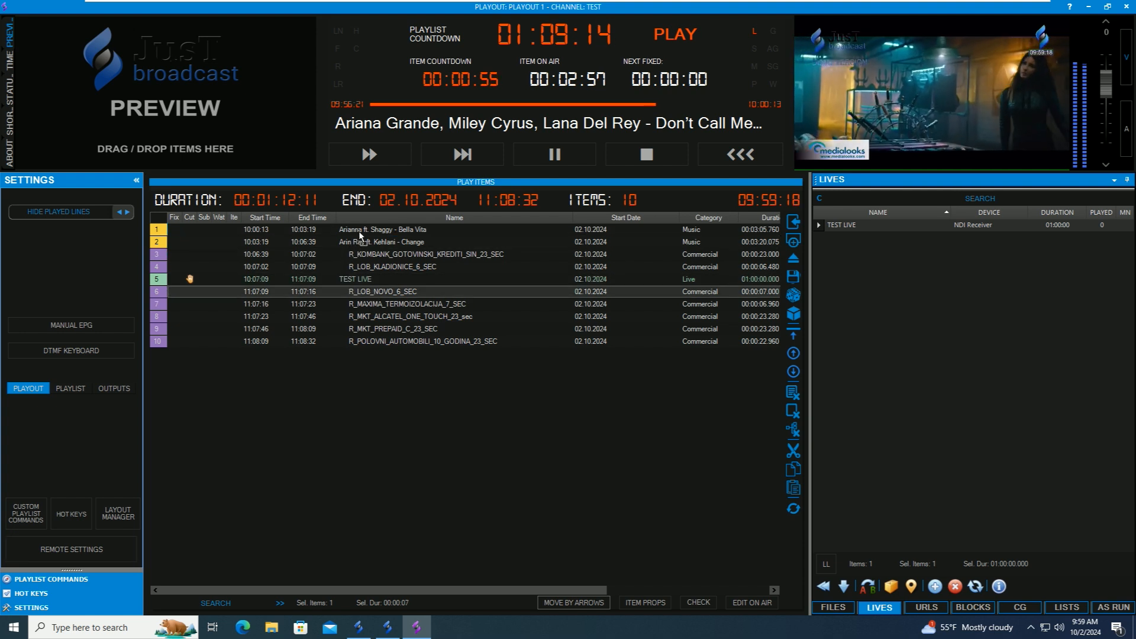
{"action": "left_click_drag", "start_coordinate": [359, 231], "coordinate": [358, 231]}
{"action": "left_click", "coordinate": [371, 155]}
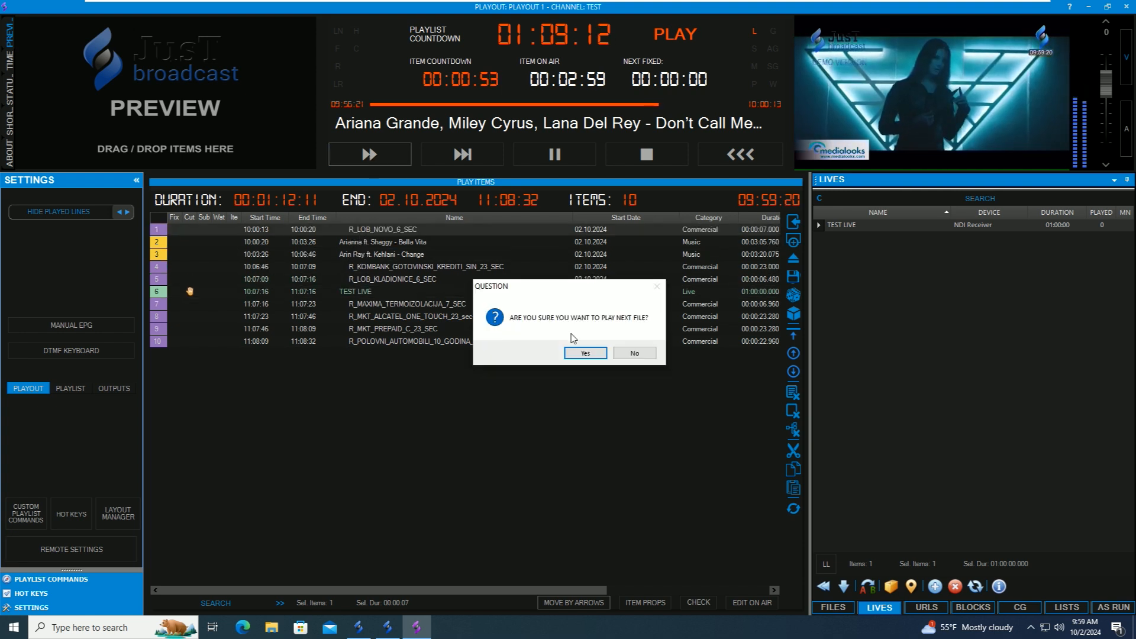
{"action": "left_click", "coordinate": [573, 353]}
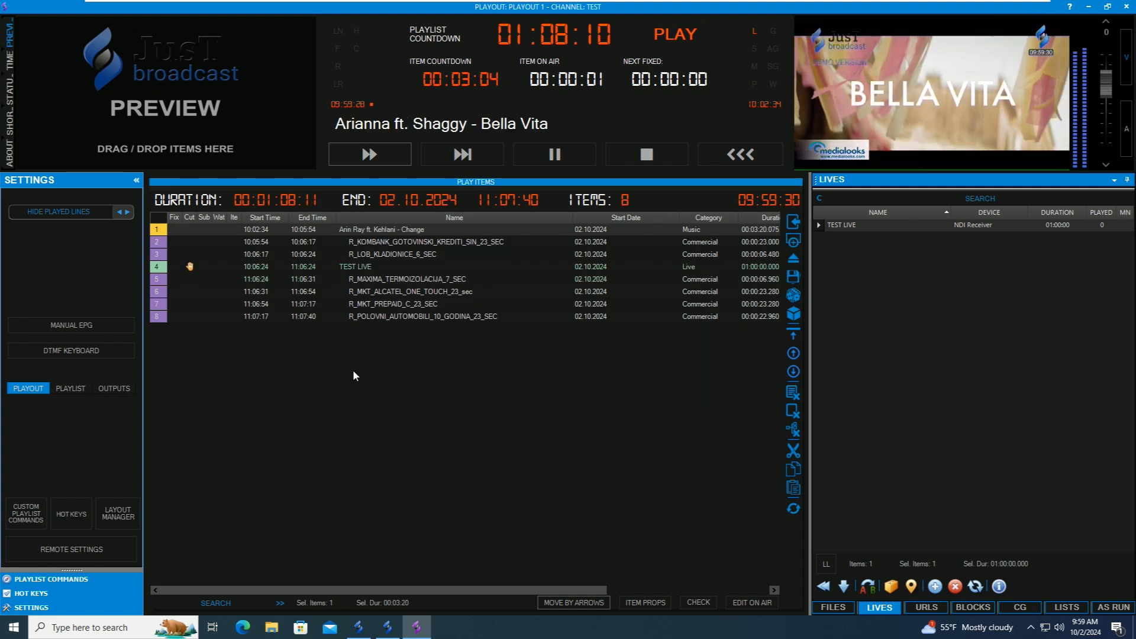
- Select Music Title Brush as the default music template in graphics settings and update
{"action": "left_click", "coordinate": [71, 549]}
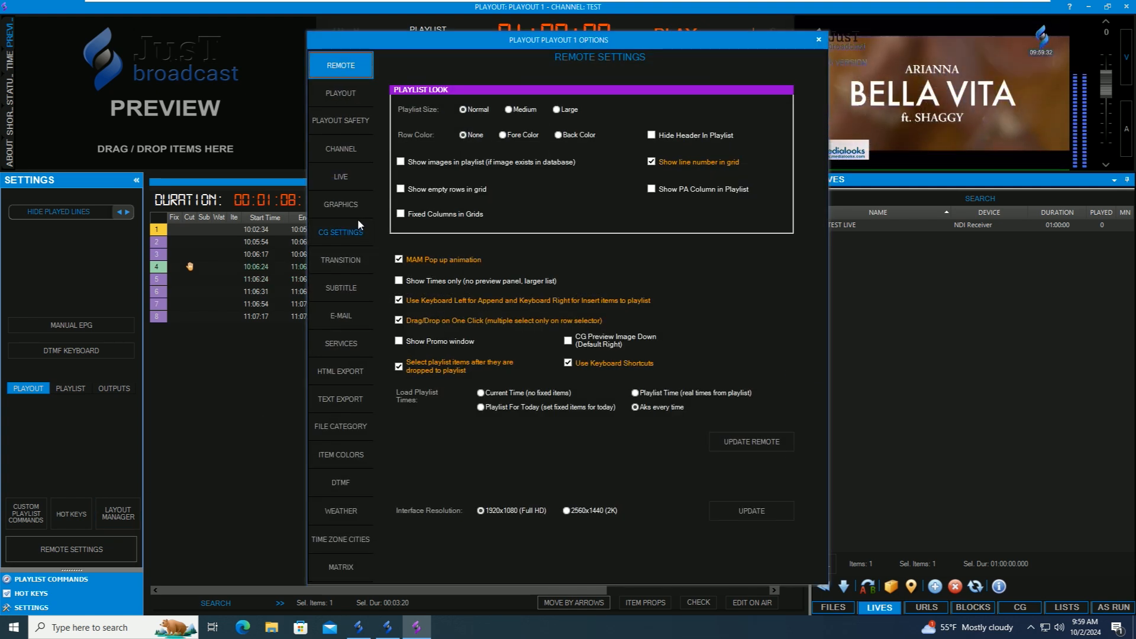
{"action": "left_click", "coordinate": [354, 208]}
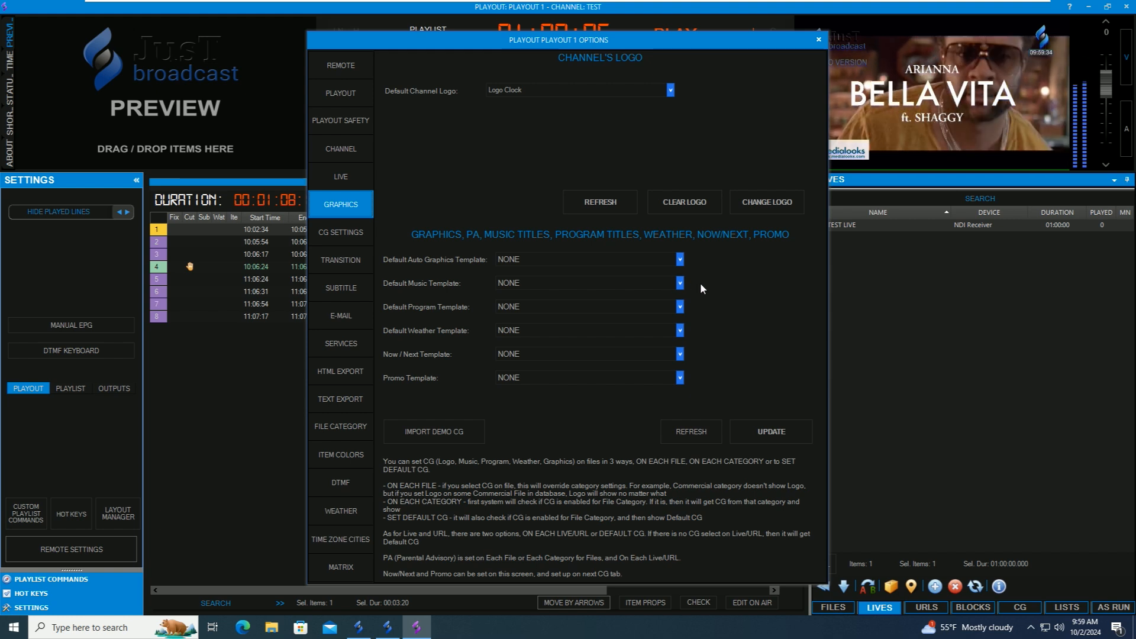
{"action": "left_click", "coordinate": [680, 282]}
{"action": "left_click", "coordinate": [527, 307]}
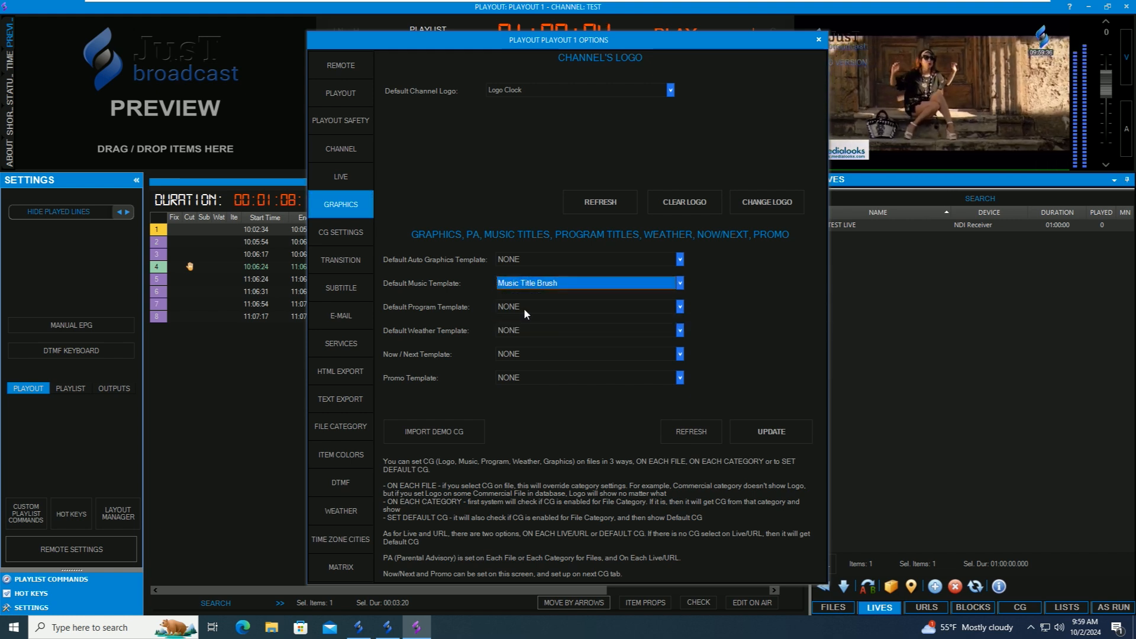
{"action": "left_click", "coordinate": [779, 435]}
{"action": "left_click", "coordinate": [599, 359]}
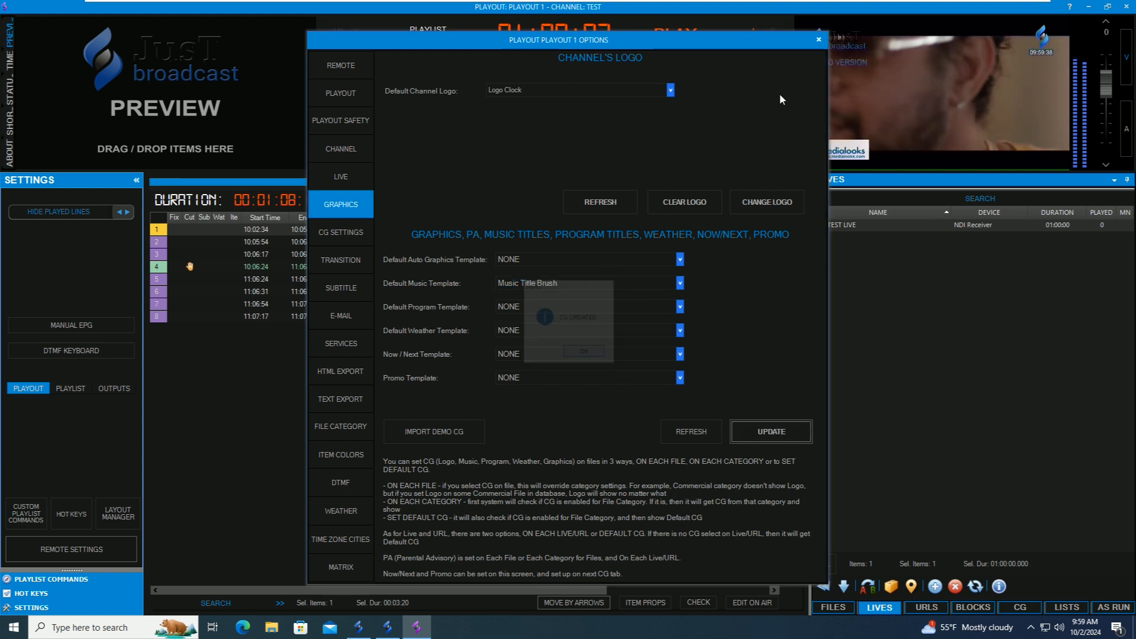
{"action": "left_click", "coordinate": [826, 40]}
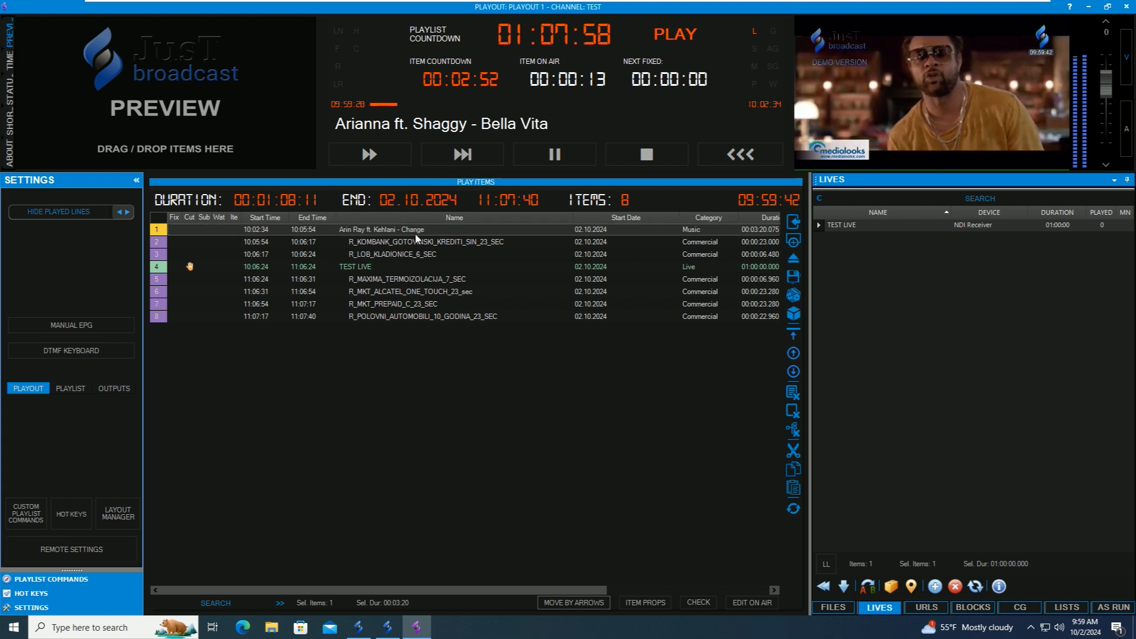
- Skip to the next item so Arin Ray ft. Kehlani - Change plays
{"action": "left_click", "coordinate": [375, 154]}
{"action": "left_click", "coordinate": [585, 354]}
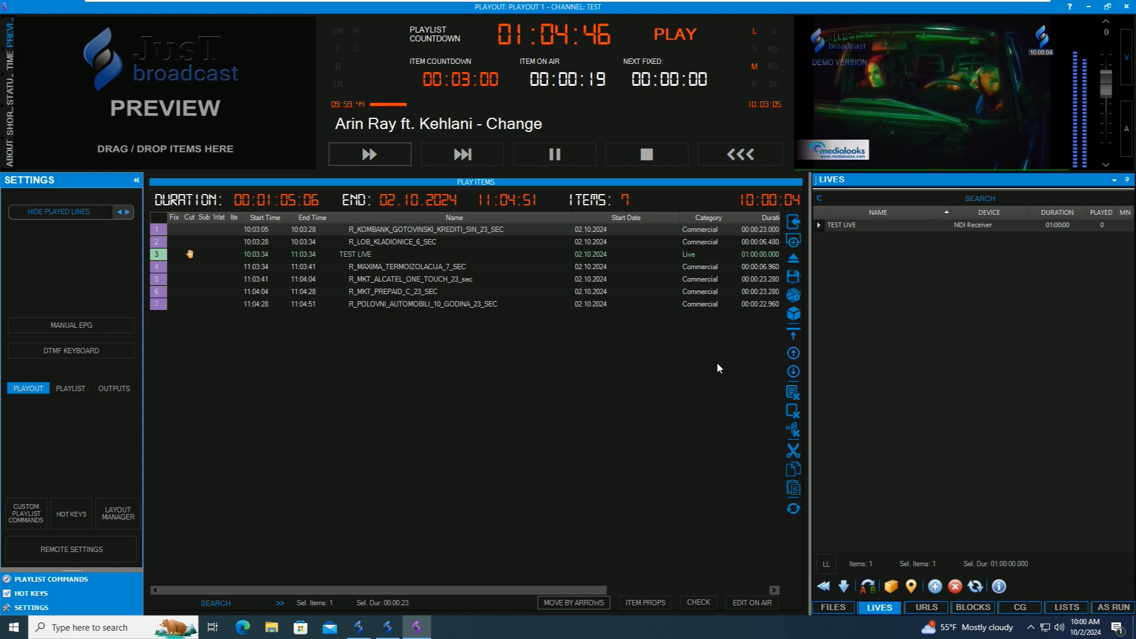
- Return to the two-channel overview and show the TEST - 2 channel on Playout 2
{"action": "left_click", "coordinate": [749, 158]}
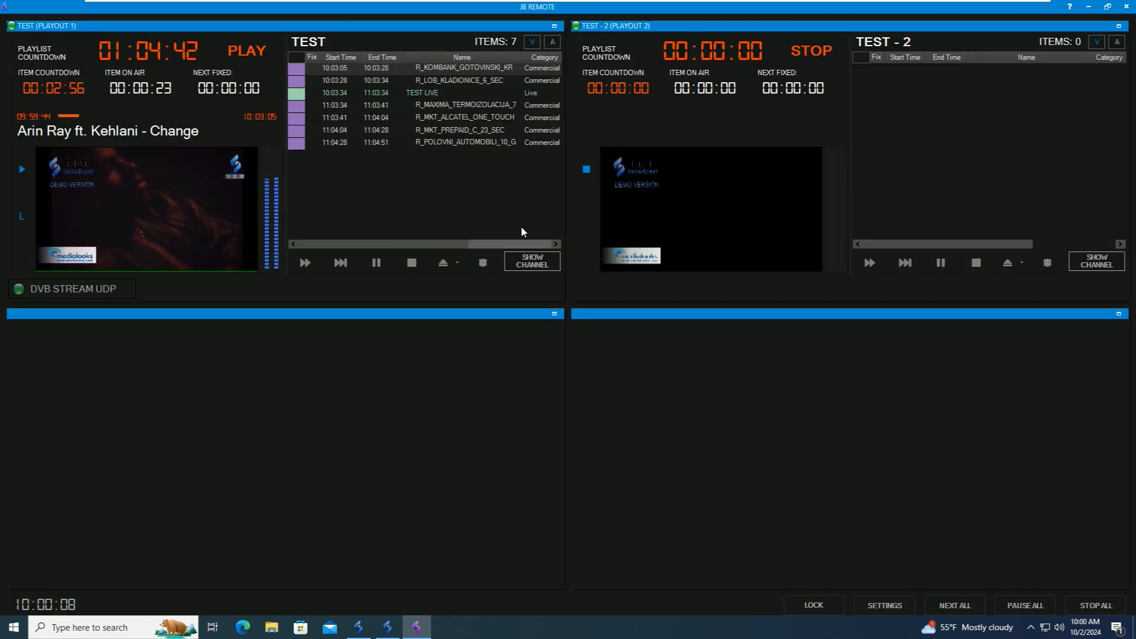
{"action": "left_click", "coordinate": [1103, 266]}
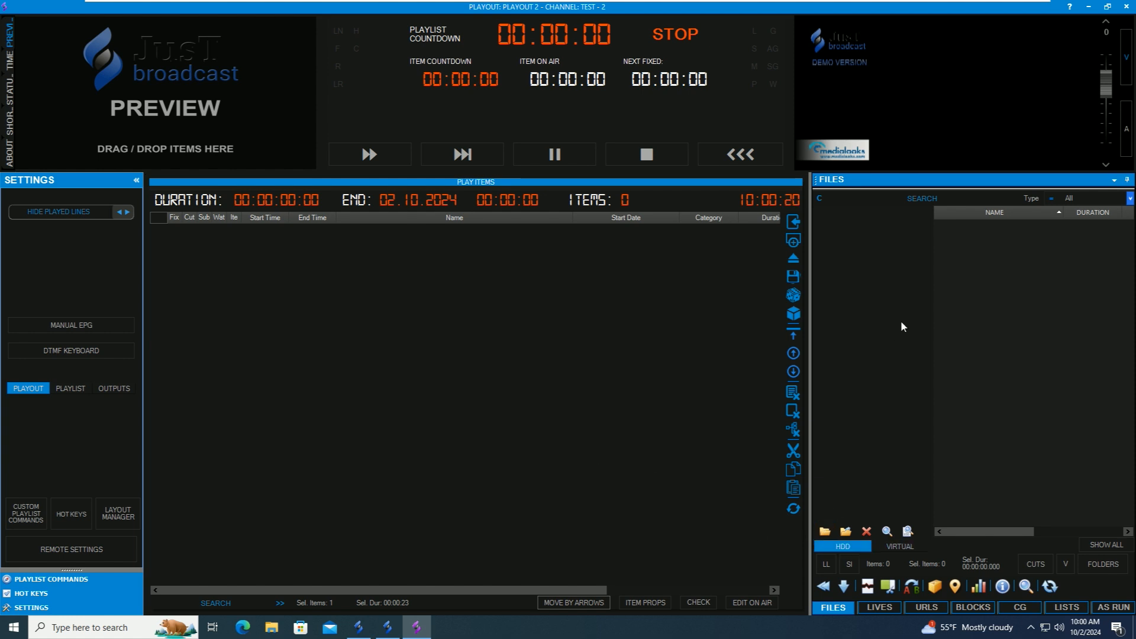
- Add C:\VIDEO as a media folder in TEST - 2's file library
{"action": "left_click", "coordinate": [824, 531]}
{"action": "double_click", "coordinate": [536, 307]}
{"action": "scroll", "coordinate": [592, 325], "scroll_direction": "down", "scroll_amount": 2}
{"action": "double_click", "coordinate": [541, 341]}
{"action": "scroll", "coordinate": [541, 337], "scroll_direction": "down", "scroll_amount": 1}
{"action": "double_click", "coordinate": [537, 329]}
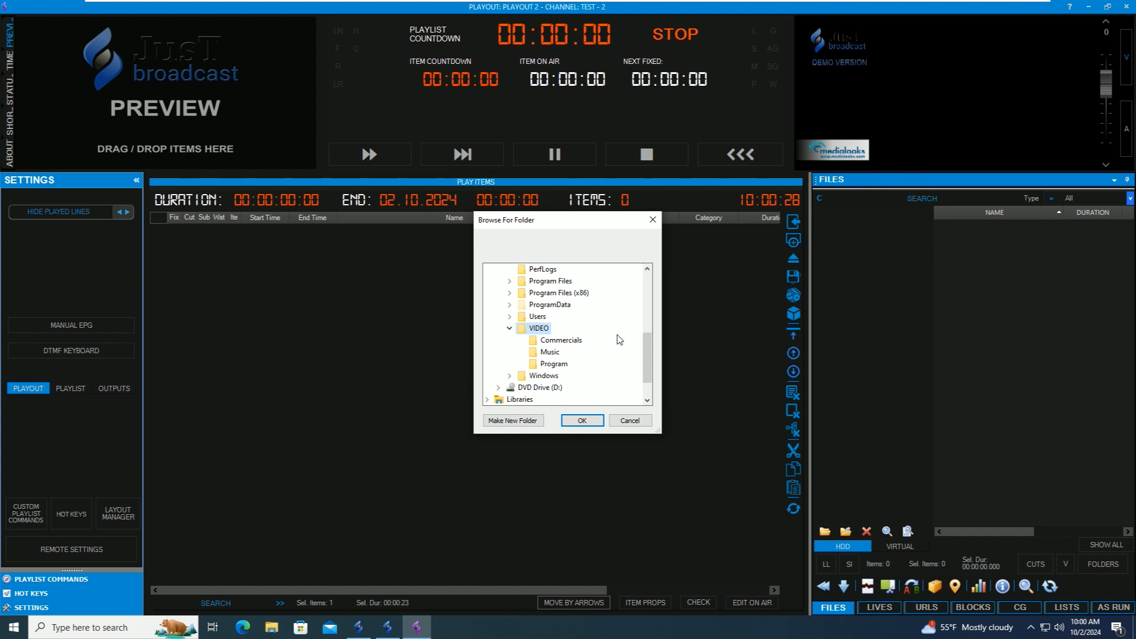
{"action": "left_click", "coordinate": [582, 421]}
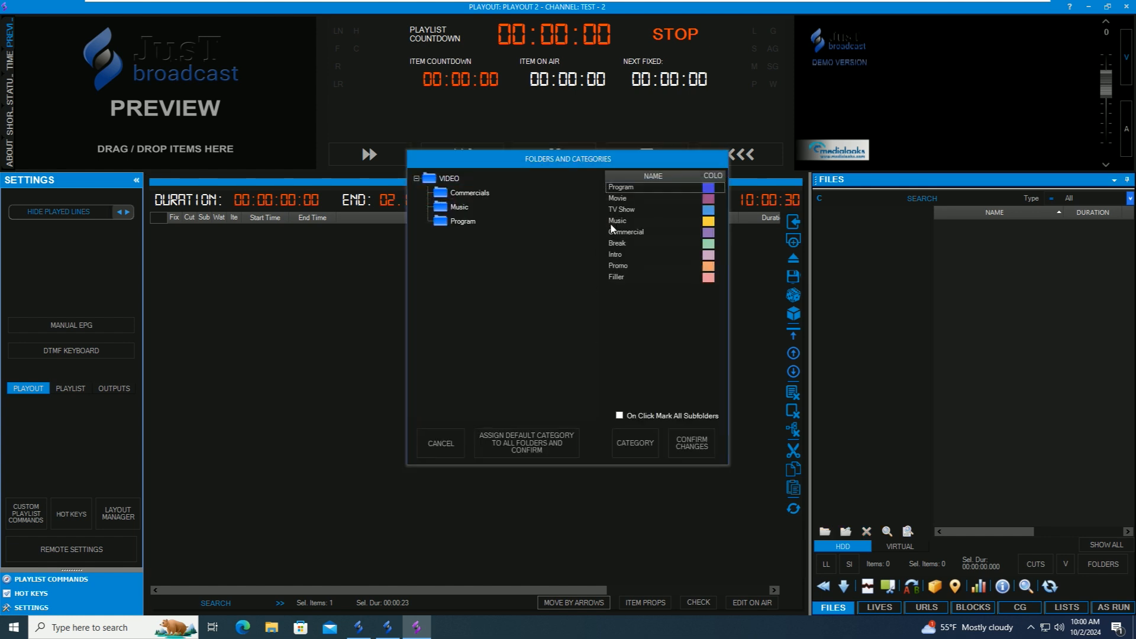
- Map the Commercials subfolder to the Commercial category and Music to Music, then confirm
{"action": "left_click", "coordinate": [436, 184]}
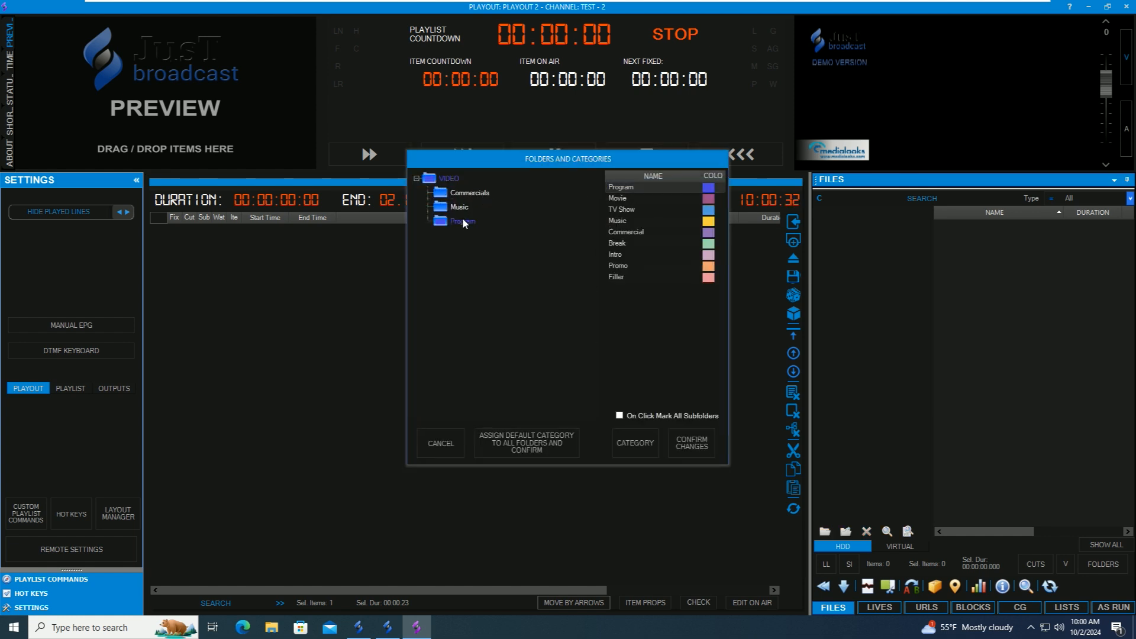
{"action": "left_click", "coordinate": [630, 232]}
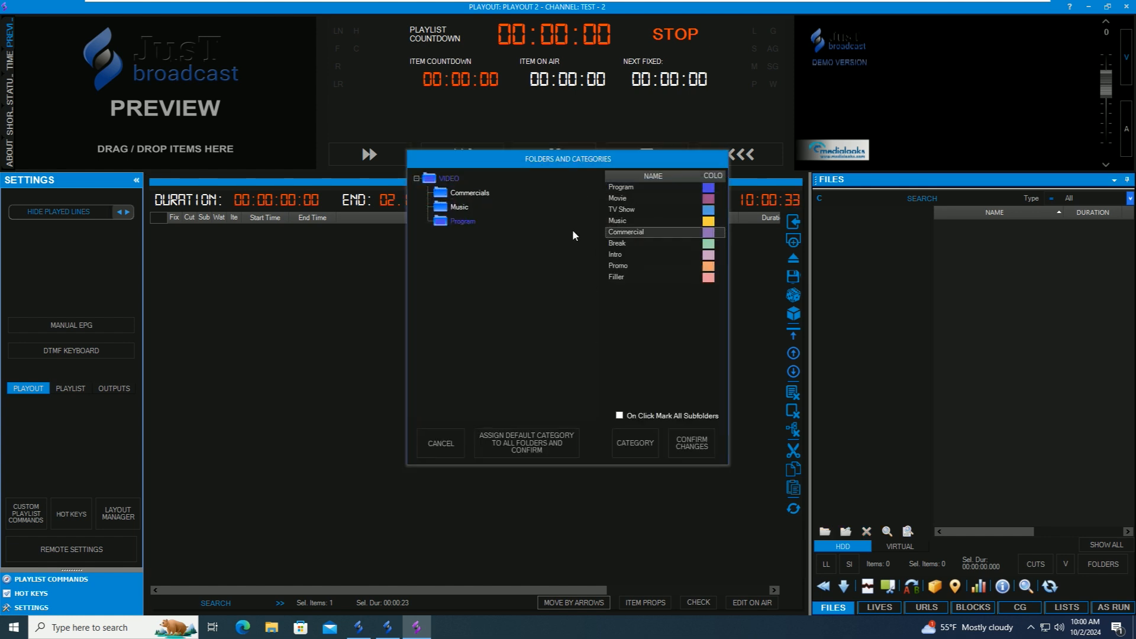
{"action": "left_click", "coordinate": [617, 220]}
{"action": "left_click", "coordinate": [454, 207]}
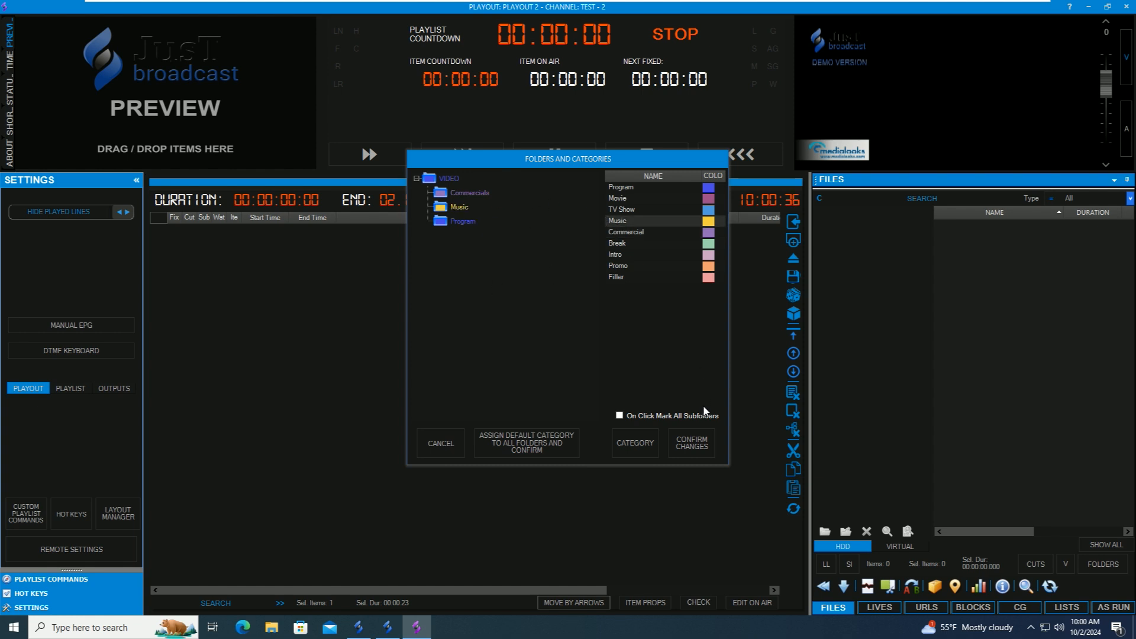
{"action": "left_click", "coordinate": [690, 440]}
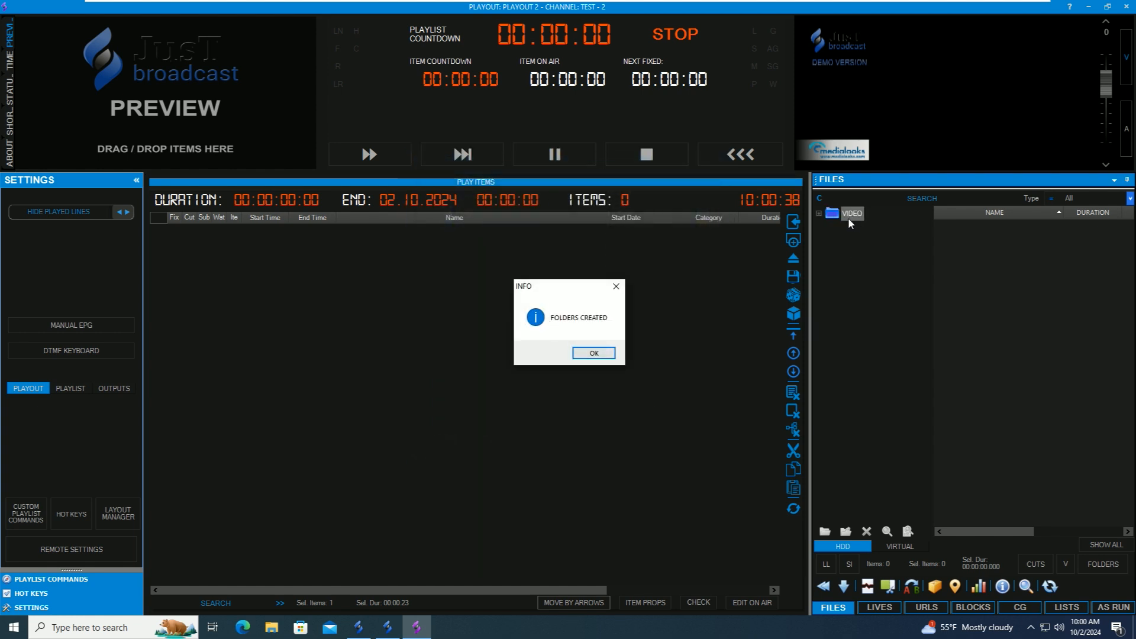
{"action": "left_click", "coordinate": [592, 354]}
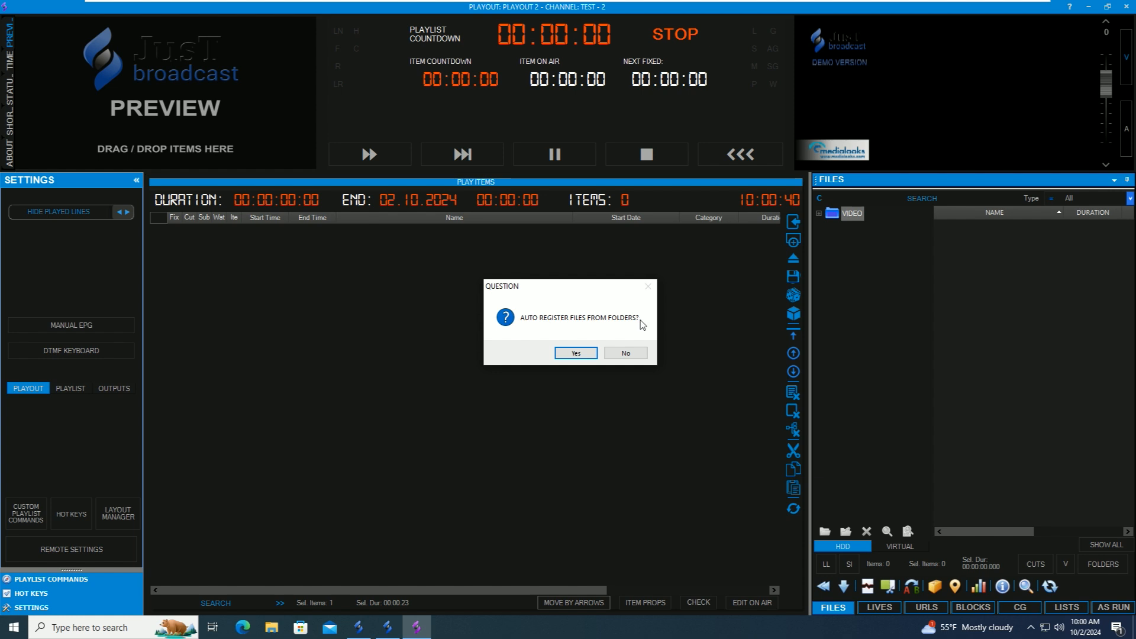
- Auto-register the VIDEO files, drag all 13 into TEST - 2's Play Items, and start playout
{"action": "left_click", "coordinate": [574, 353]}
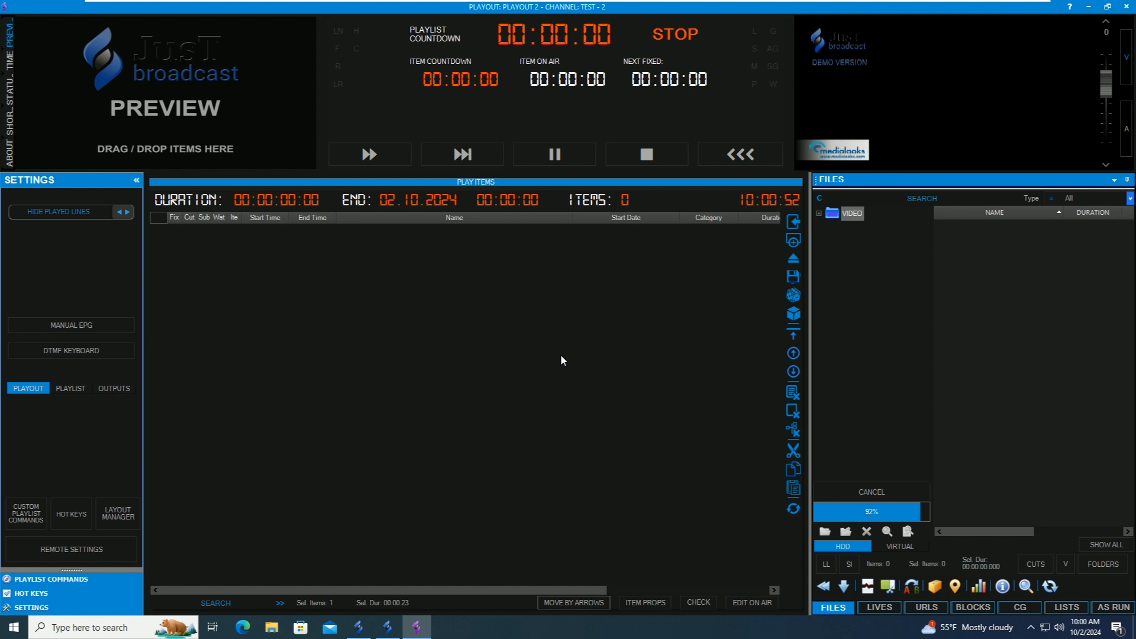
{"action": "left_click_drag", "start_coordinate": [939, 230], "coordinate": [934, 371]}
{"action": "left_click_drag", "start_coordinate": [1000, 267], "coordinate": [542, 368]}
{"action": "left_click", "coordinate": [373, 156]}
{"action": "left_click", "coordinate": [586, 355]}
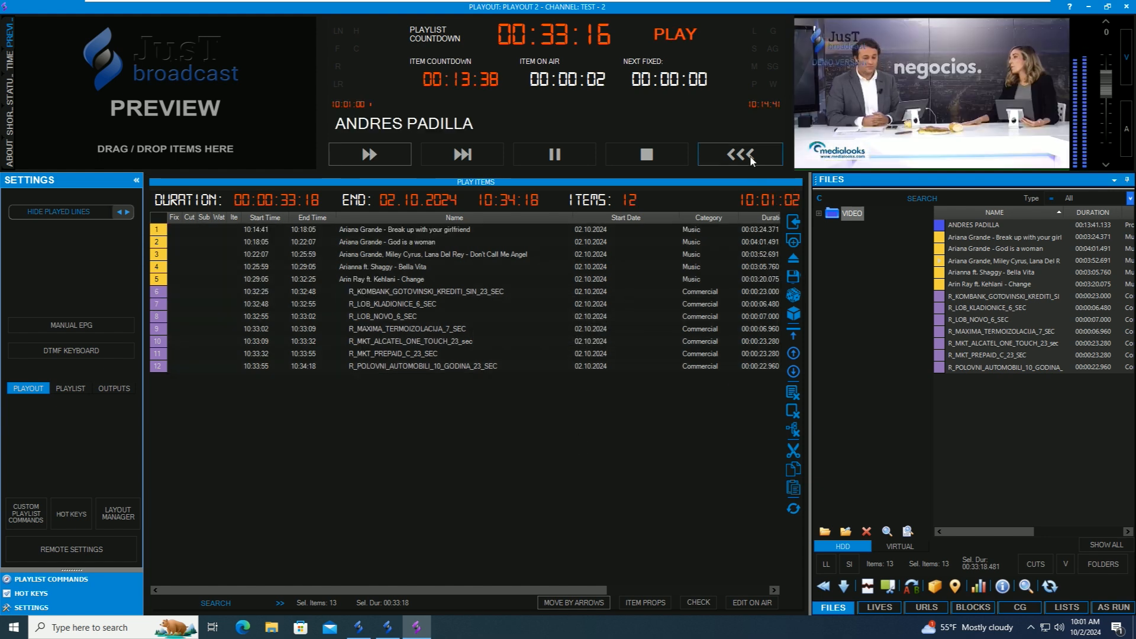
- Open Playout 2's graphics settings and import the 23 demo graphics templates
{"action": "left_click", "coordinate": [668, 231]}
{"action": "left_click", "coordinate": [74, 548]}
{"action": "left_click", "coordinate": [333, 173]}
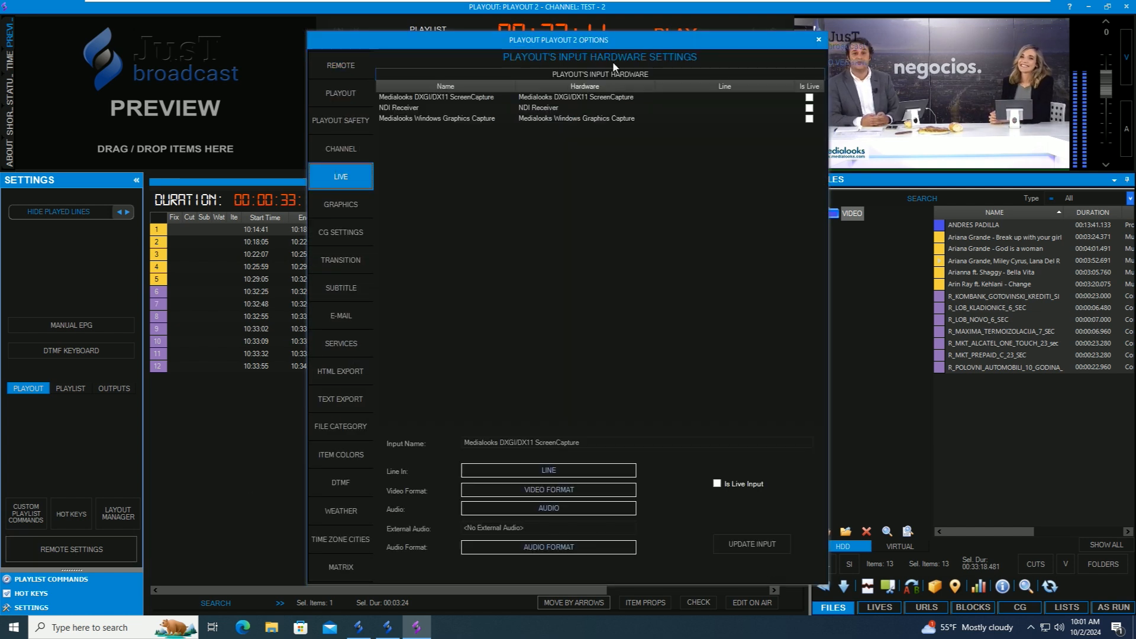
{"action": "left_click", "coordinate": [343, 206]}
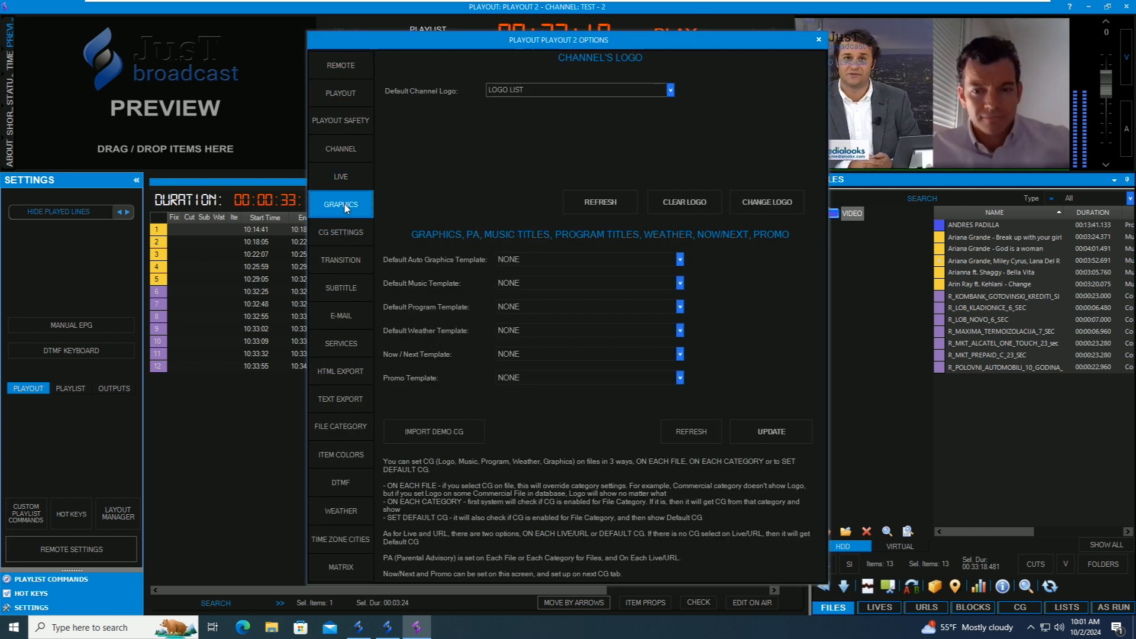
{"action": "left_click", "coordinate": [430, 431]}
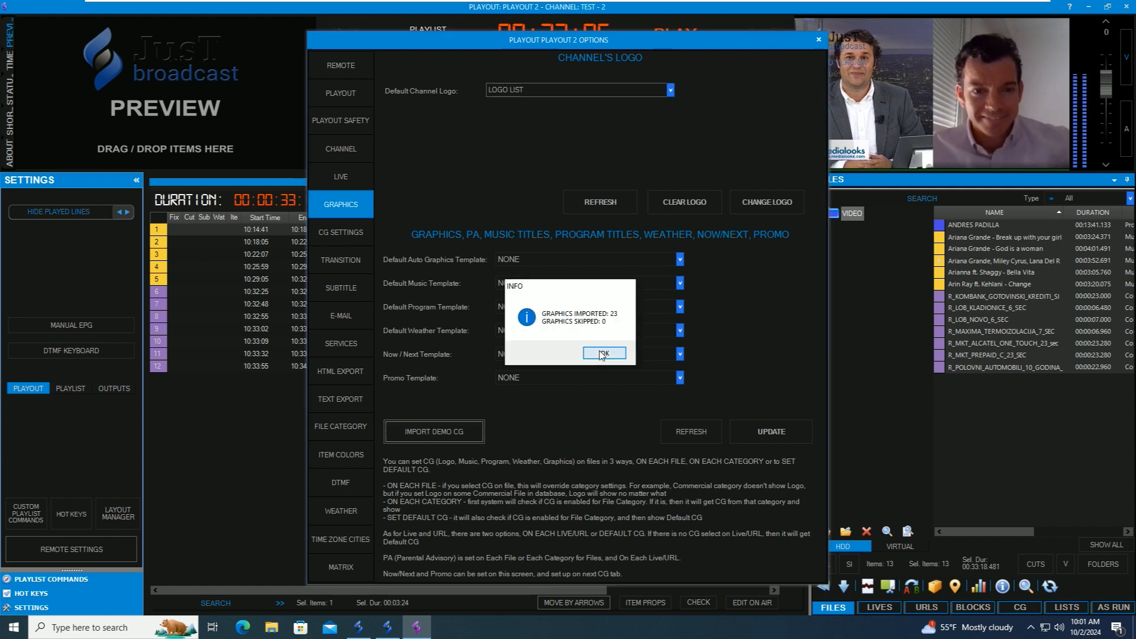
{"action": "left_click", "coordinate": [604, 353]}
- Apply Logo Clock as the default channel logo and close the playout options
{"action": "left_click", "coordinate": [648, 91]}
{"action": "left_click", "coordinate": [631, 101]}
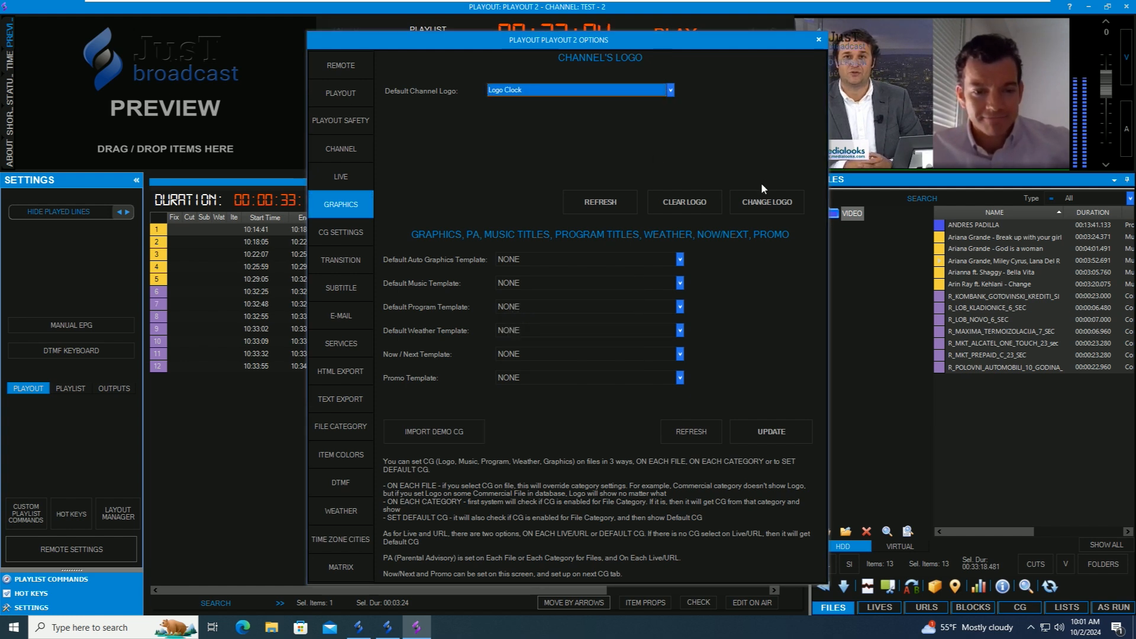
{"action": "left_click", "coordinate": [766, 202]}
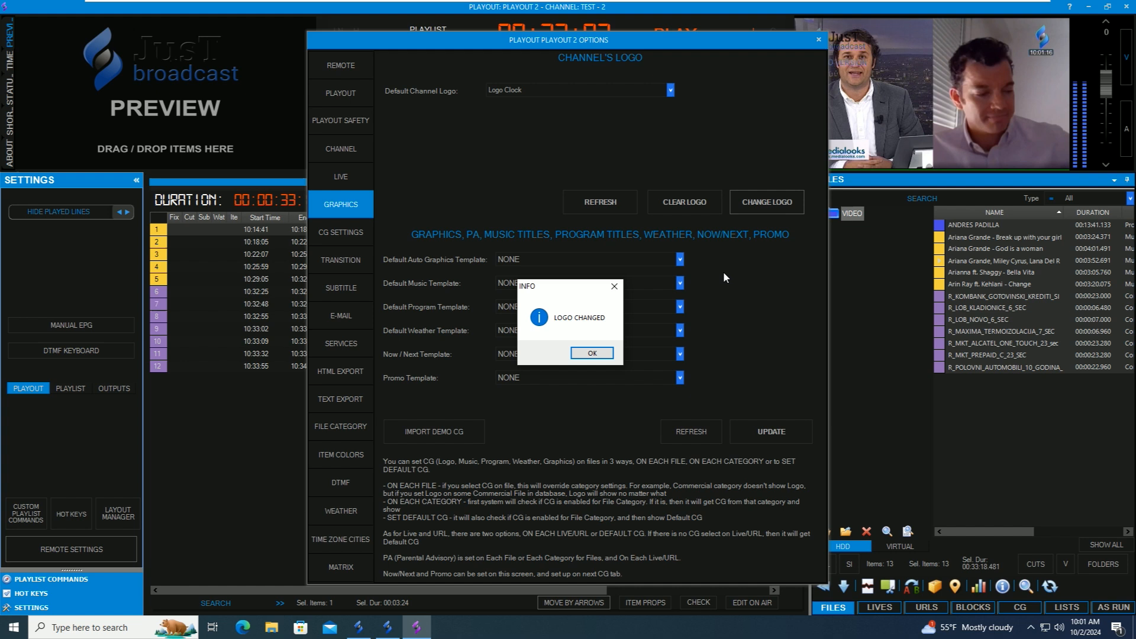
{"action": "left_click", "coordinate": [592, 353]}
{"action": "left_click", "coordinate": [818, 39]}
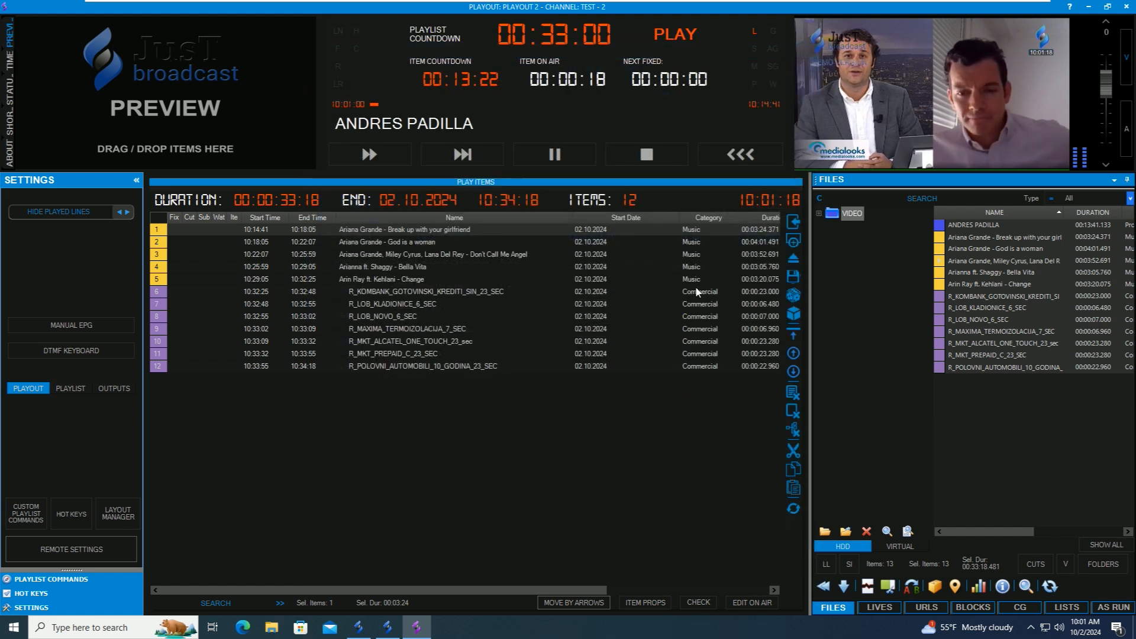
- Go back to JB Remote's overview with <<< and minimize it from the taskbar
{"action": "left_click", "coordinate": [744, 155]}
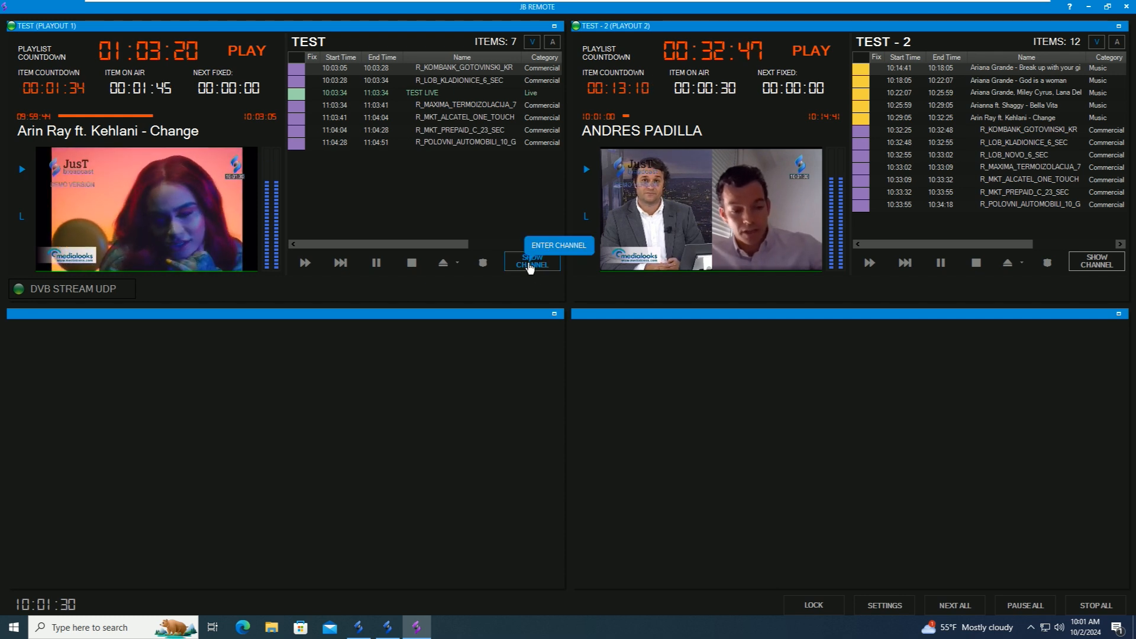
{"action": "left_click", "coordinate": [421, 628]}
- Start JB Scheduler from its desktop icon, approving the User Account Control prompt
{"action": "double_click", "coordinate": [69, 83]}
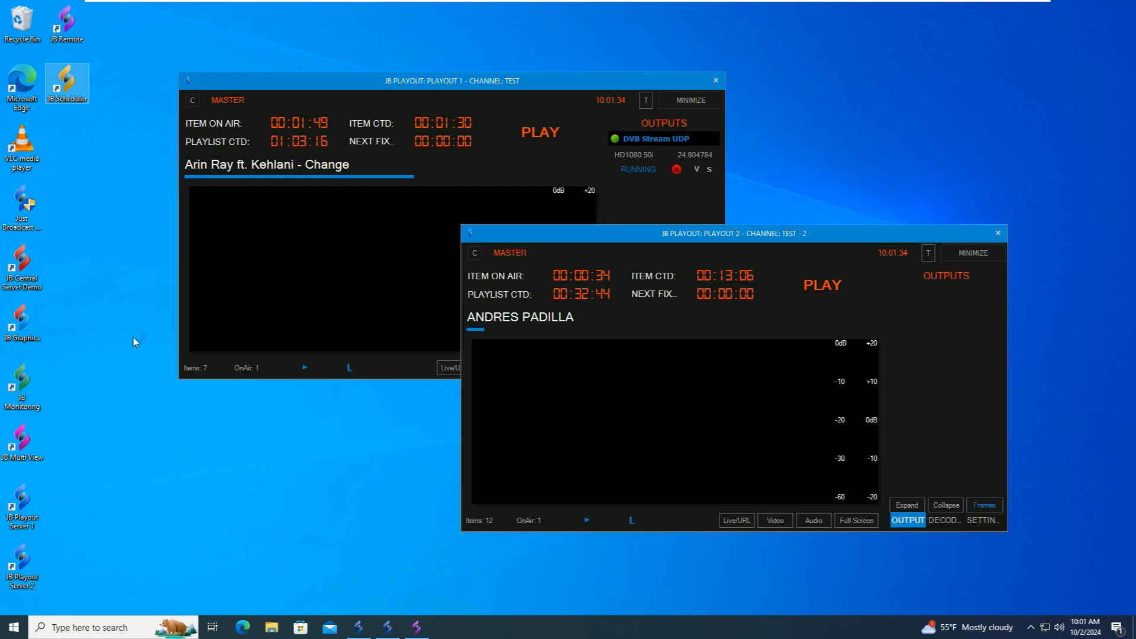
{"action": "left_click", "coordinate": [483, 393]}
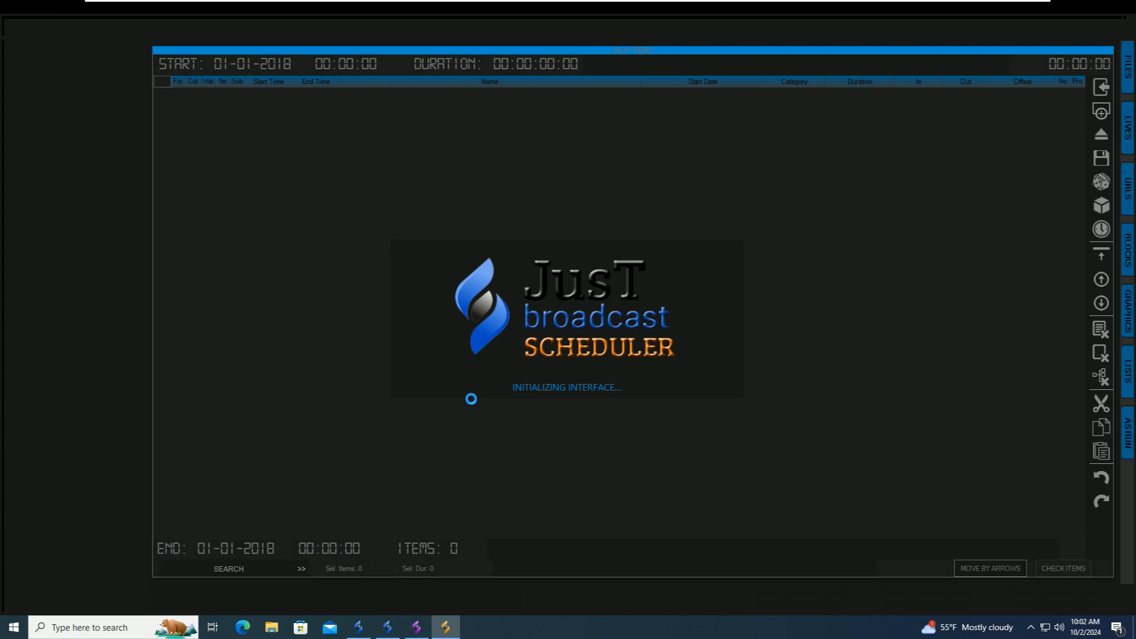
- Finish the First Time Wizard, log in with the username and password, and open SELECT CHANNEL
{"action": "left_click", "coordinate": [701, 482]}
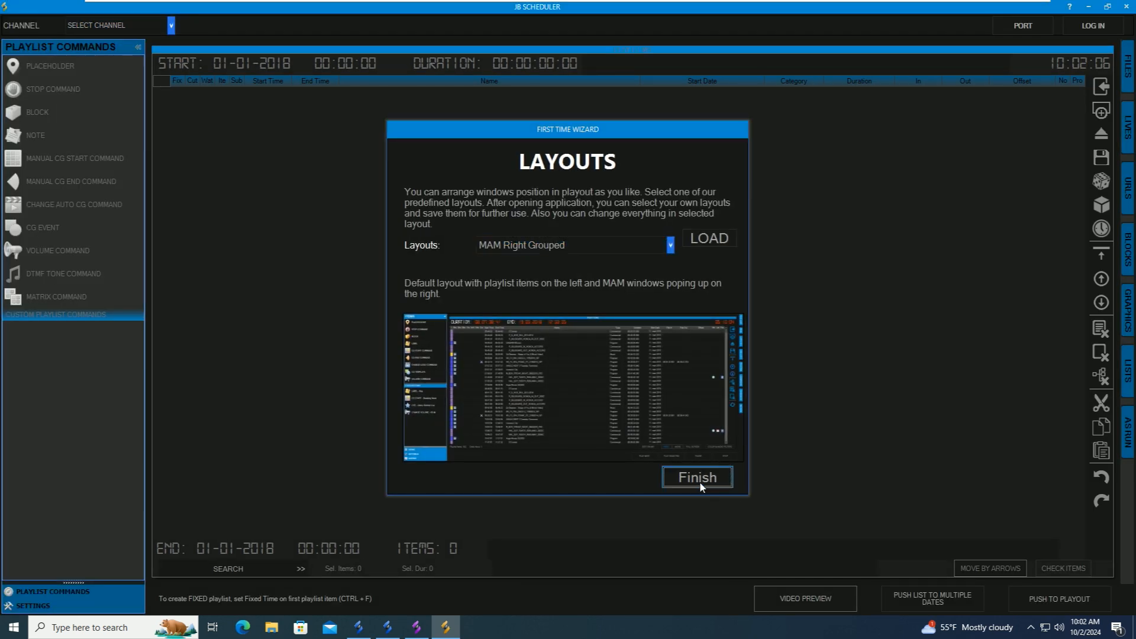
{"action": "type", "text": "admin"}
{"action": "key", "text": "Tab"}
{"action": "type", "text": "*****"}
{"action": "key", "text": "Return"}
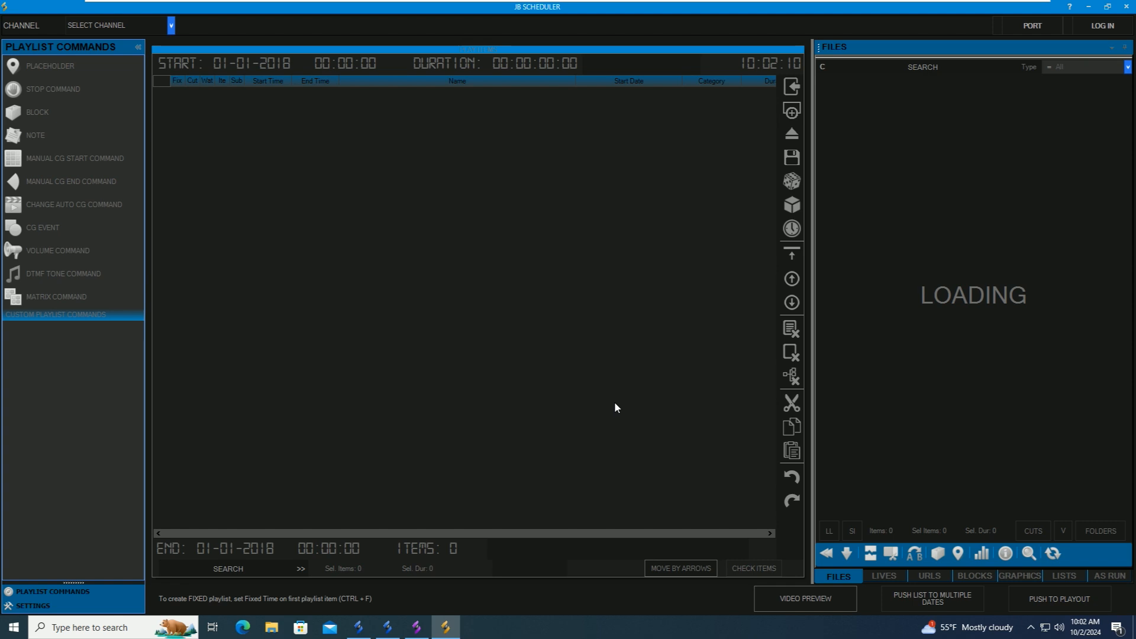
{"action": "left_click", "coordinate": [124, 27]}
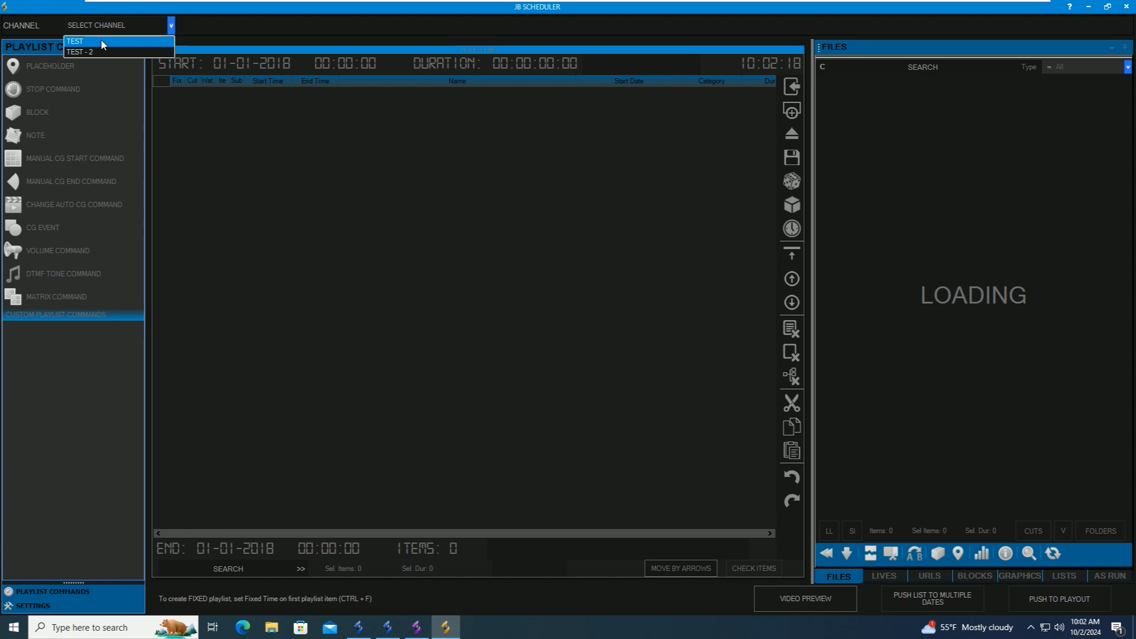
- Choose channel TEST and drag all 13 library files into the empty playlist
{"action": "left_click", "coordinate": [101, 43]}
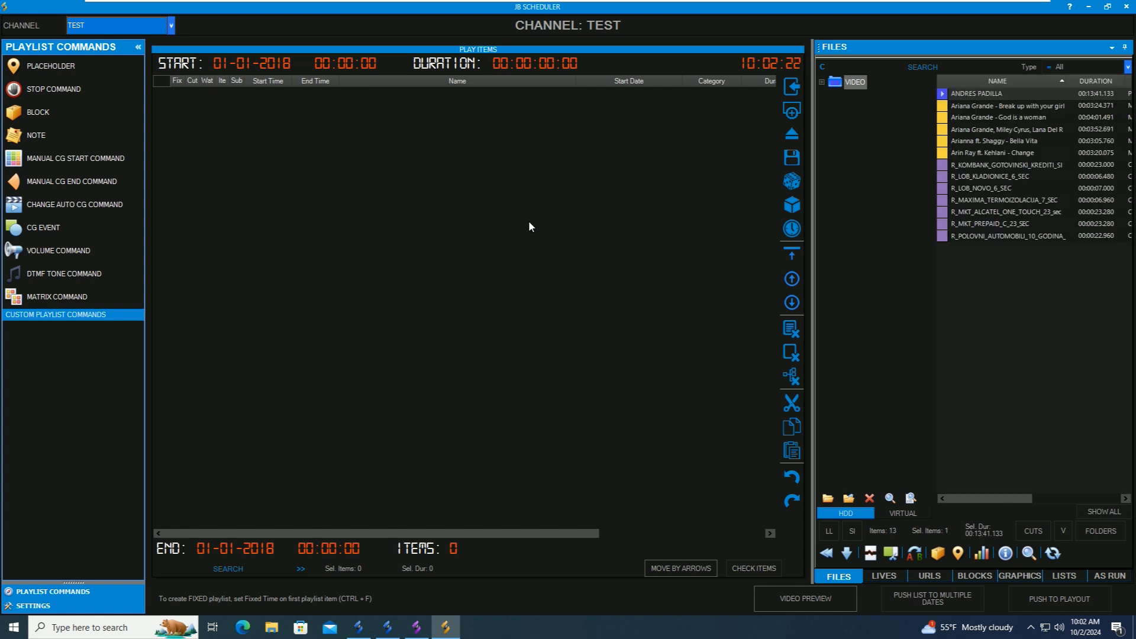
{"action": "left_click_drag", "start_coordinate": [944, 94], "coordinate": [942, 238]}
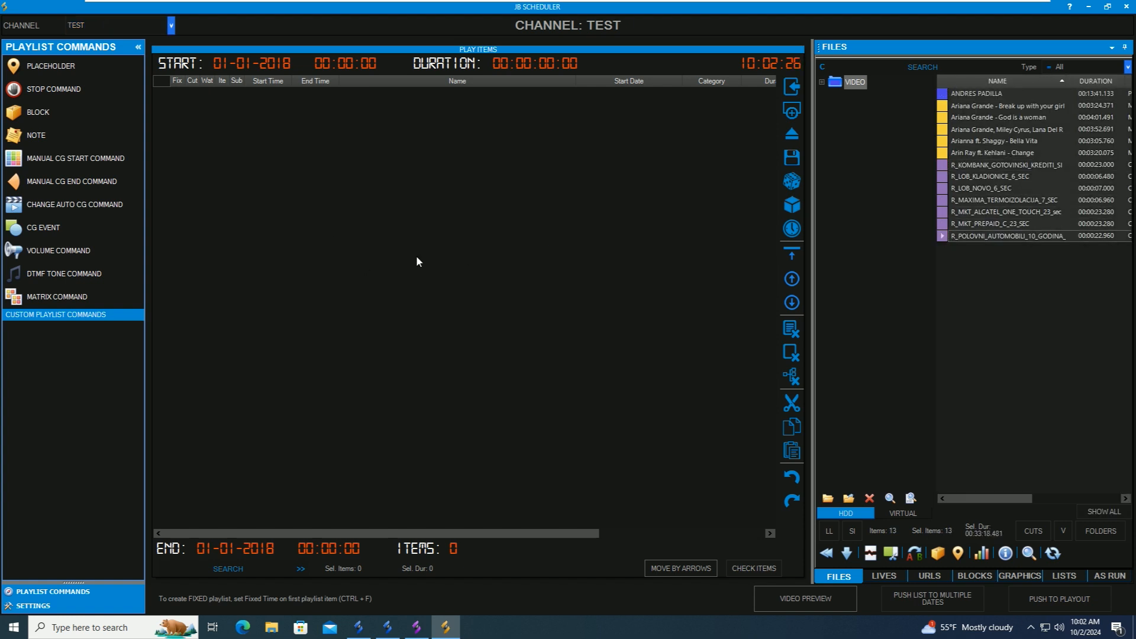
{"action": "left_click_drag", "start_coordinate": [1000, 107], "coordinate": [783, 237]}
{"action": "left_click_drag", "start_coordinate": [428, 273], "coordinate": [429, 273]}
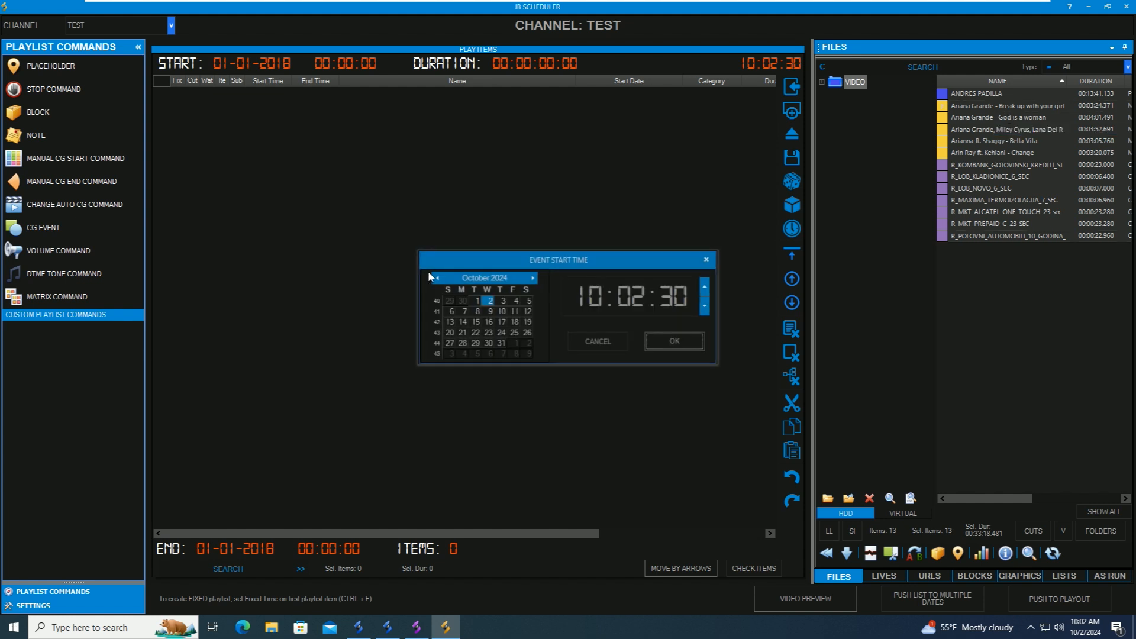
- Set the playlist start to 06:00:00 on 3 October 2024
{"action": "left_click_drag", "start_coordinate": [580, 296], "coordinate": [698, 298]}
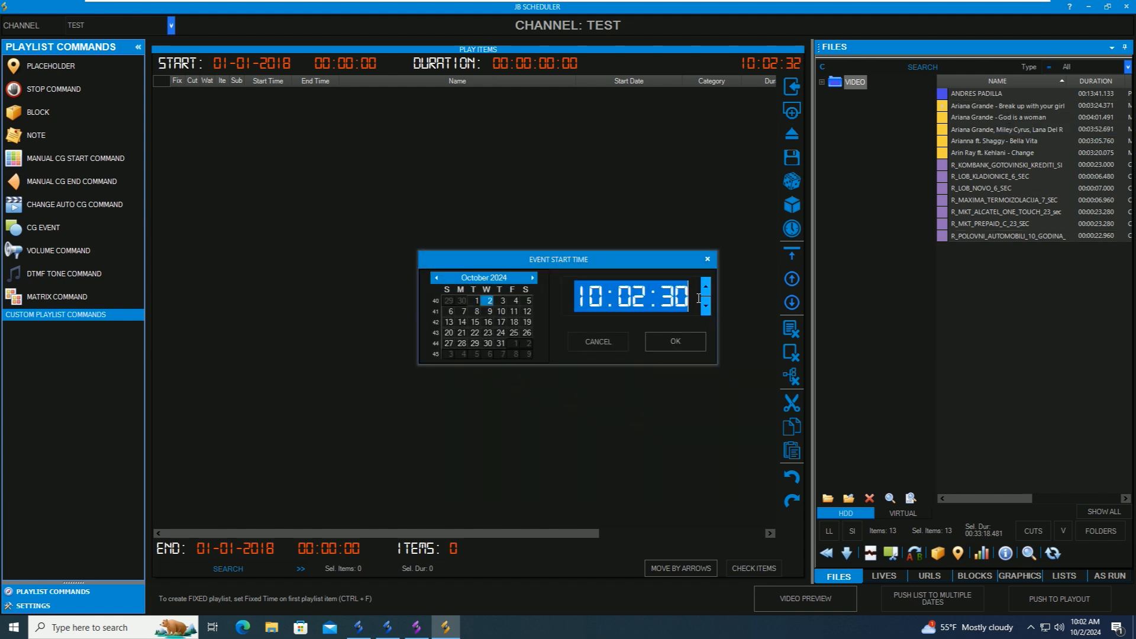
{"action": "type", "text": "060000"}
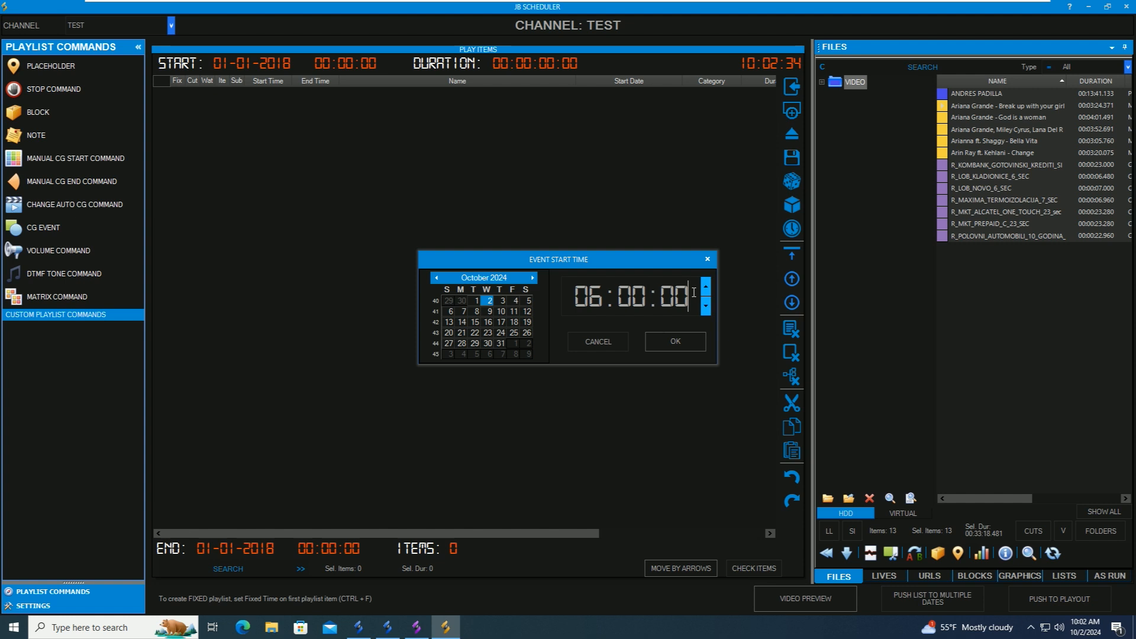
{"action": "left_click", "coordinate": [504, 302]}
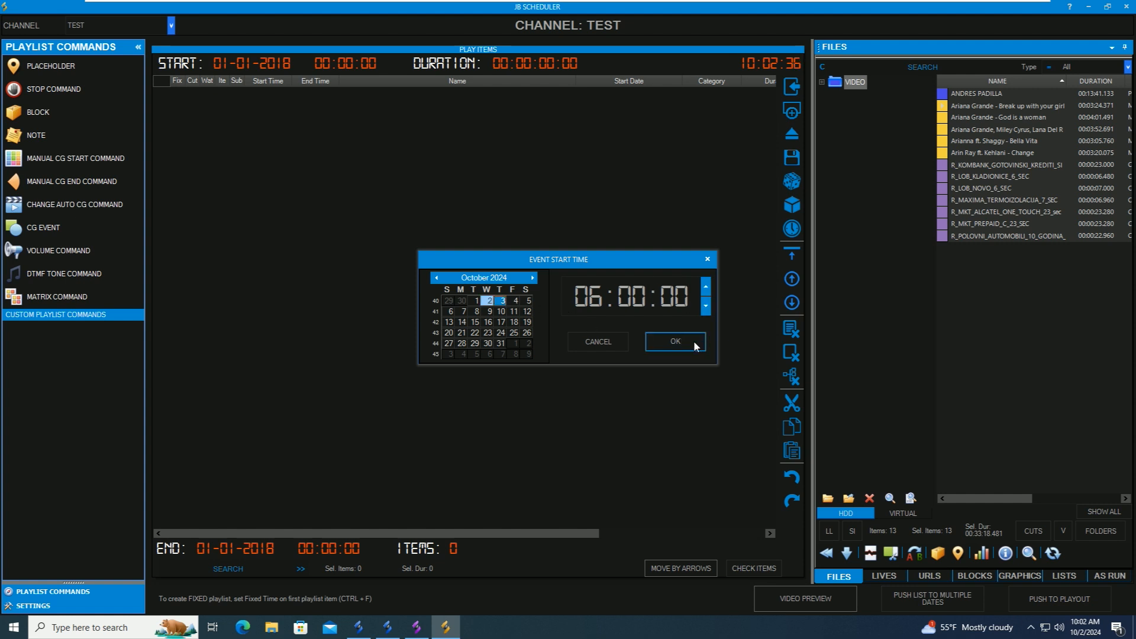
{"action": "left_click", "coordinate": [676, 342]}
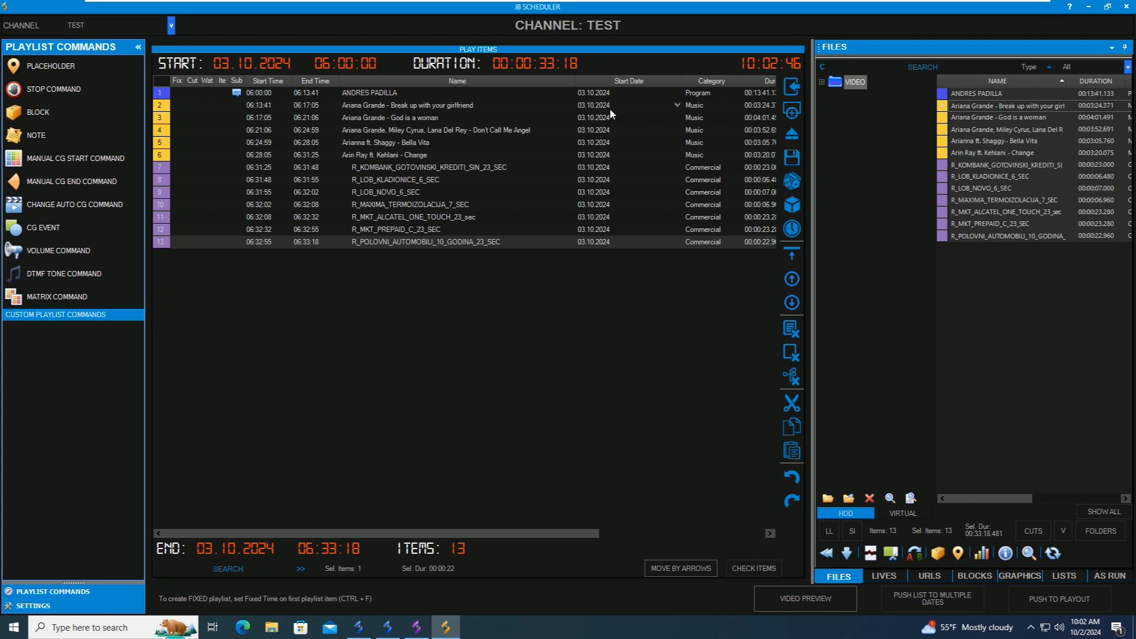
{"action": "left_click", "coordinate": [303, 94]}
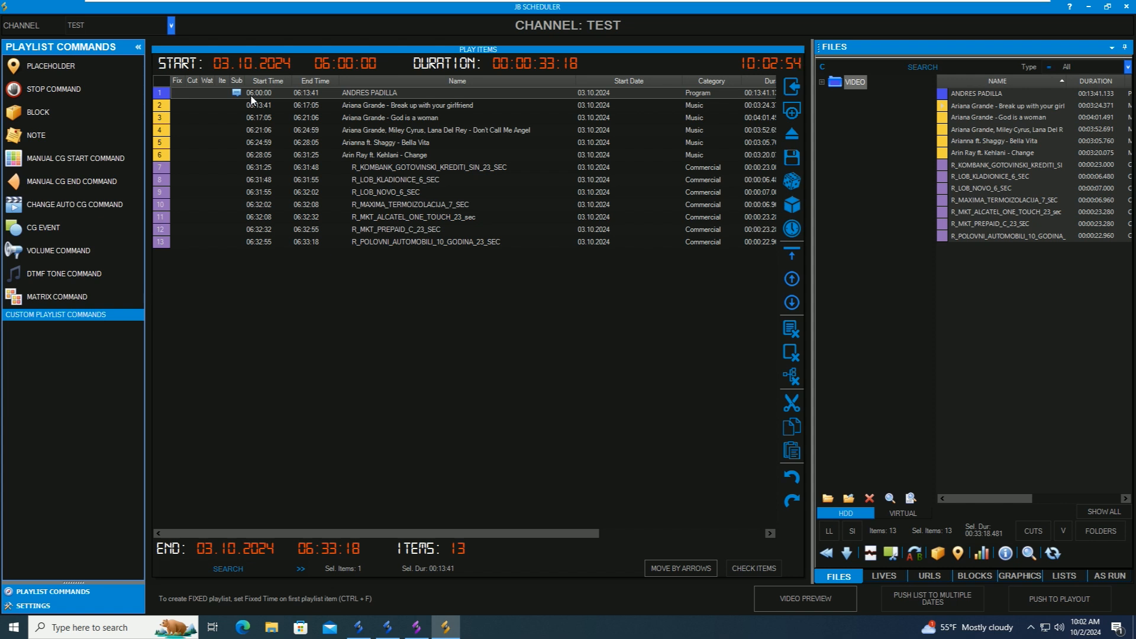
{"action": "double_click", "coordinate": [303, 93]}
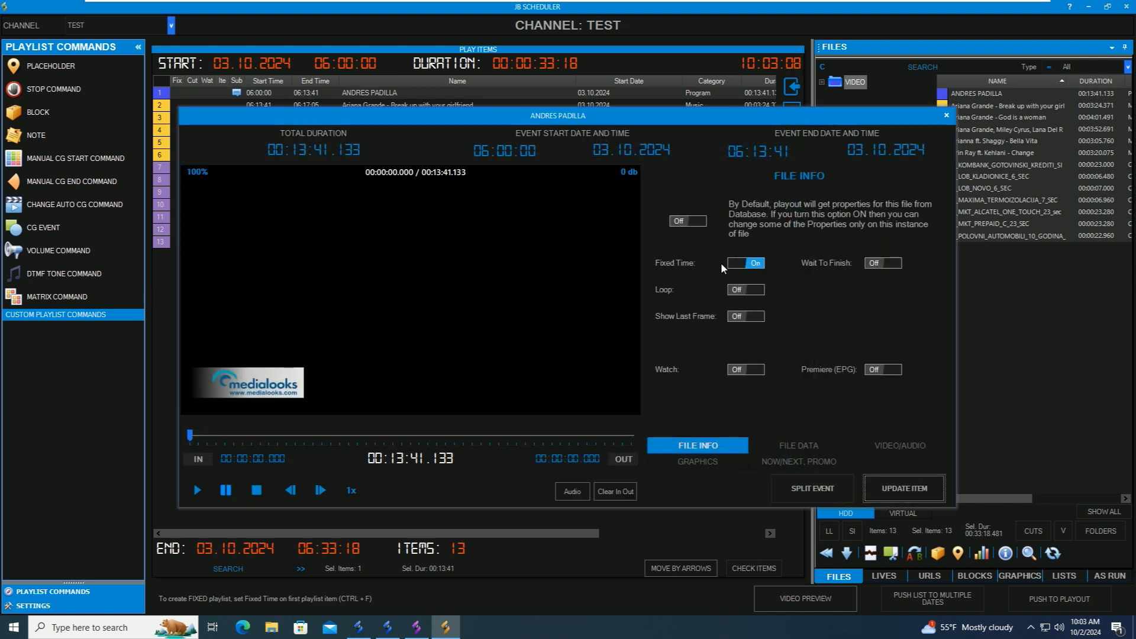
{"action": "left_click", "coordinate": [908, 486]}
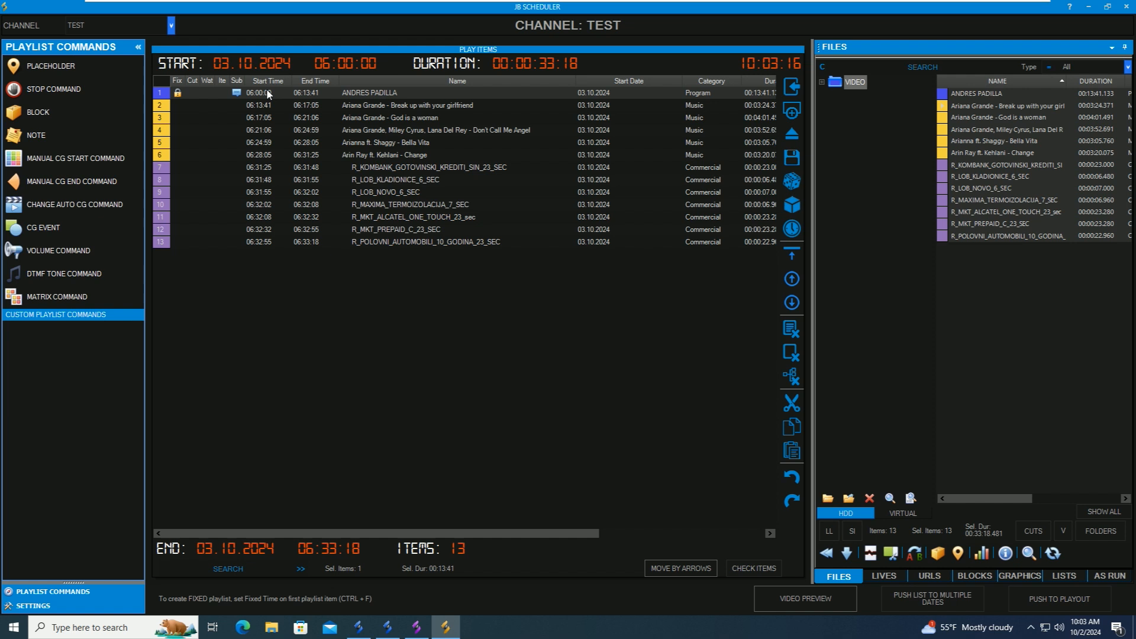
{"action": "left_click", "coordinate": [1071, 600]}
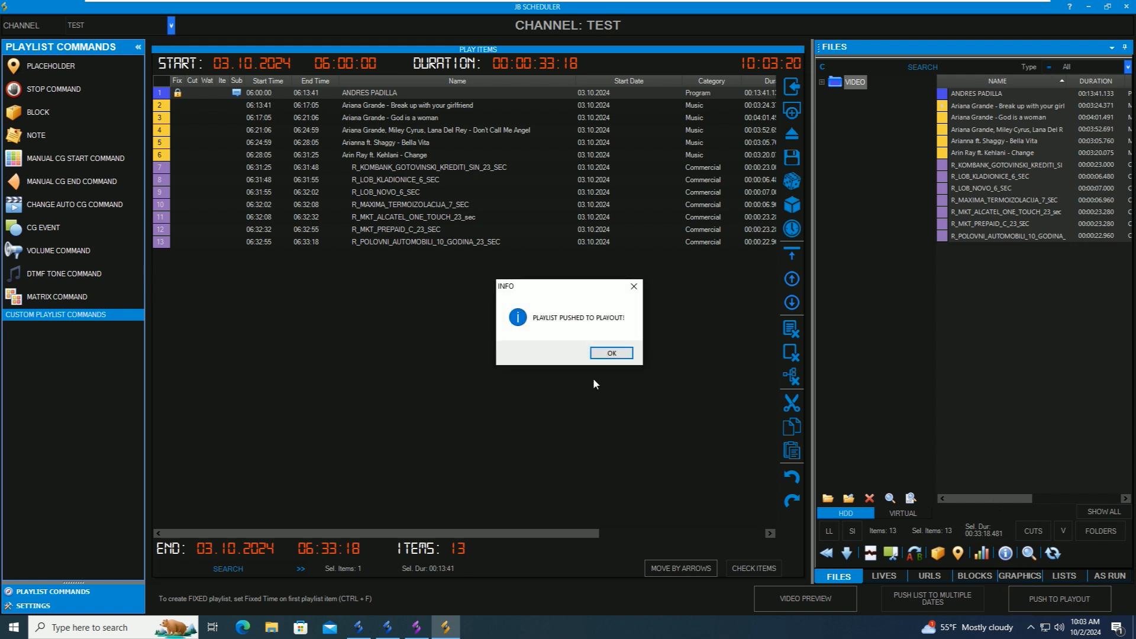
{"action": "left_click", "coordinate": [610, 352]}
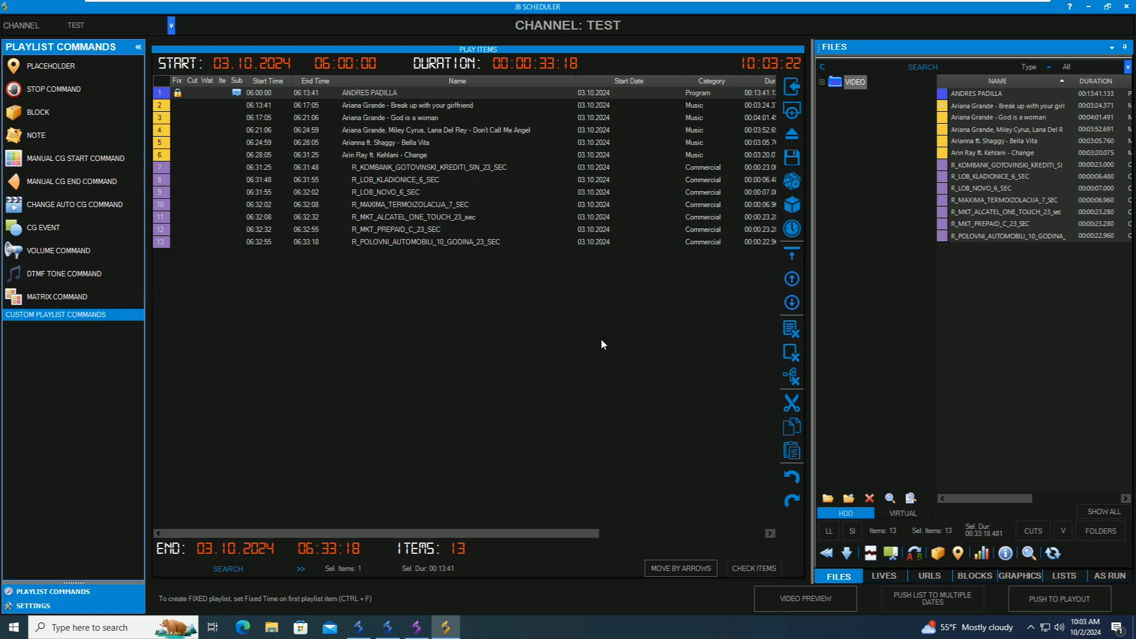
{"action": "left_click", "coordinate": [418, 622]}
- Check channel TEST's pushed 03.10.2024 list in the LISTS tab, then return to the overview
{"action": "left_click", "coordinate": [534, 265]}
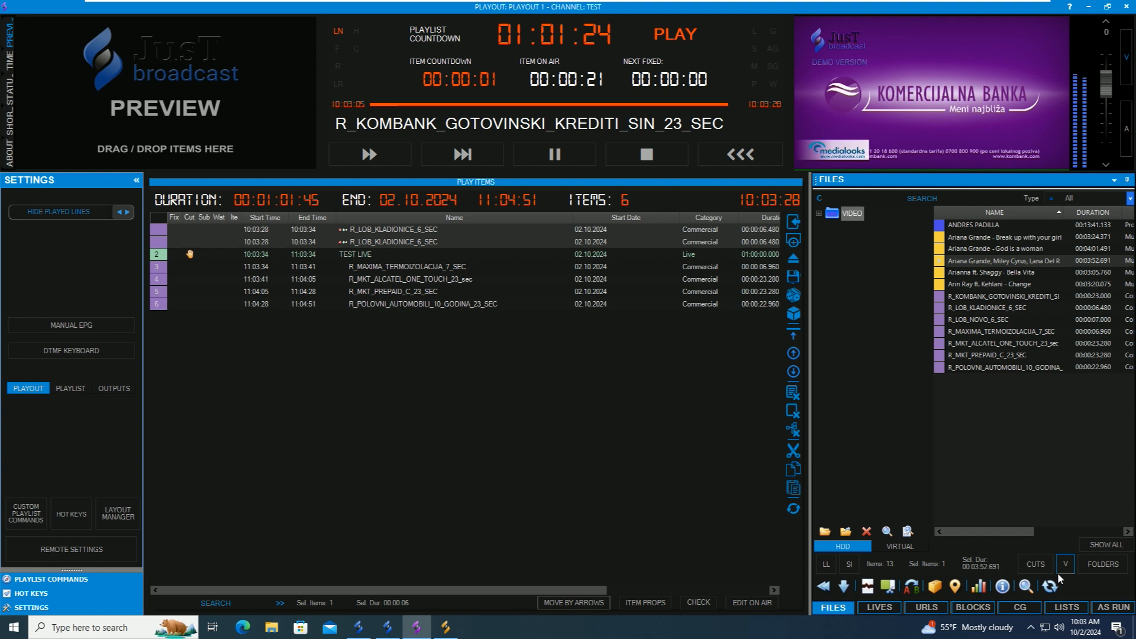
{"action": "left_click", "coordinate": [1067, 607]}
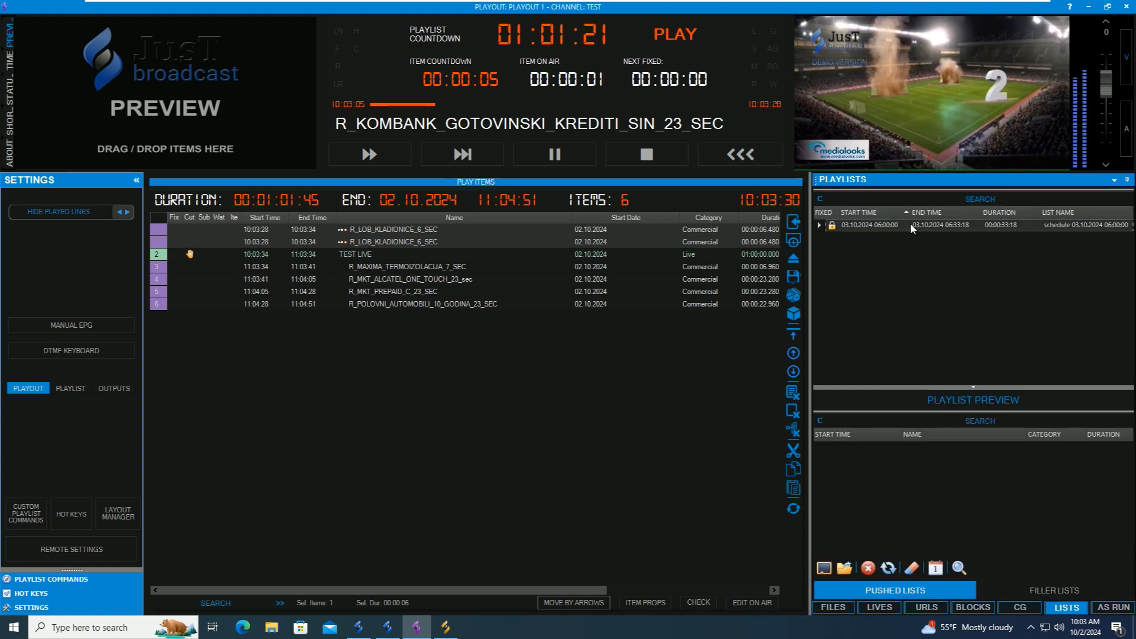
{"action": "left_click", "coordinate": [749, 157]}
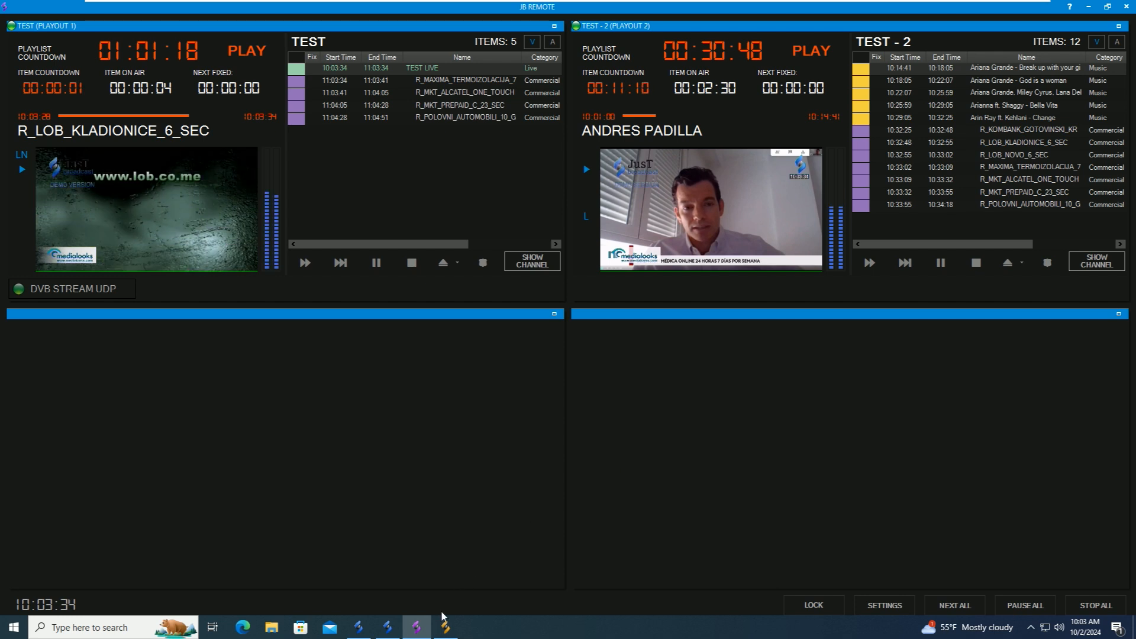
- Fast-forward channel TEST to R_MKT_ALCATEL_ONE_TOUCH_23, then return to the overview and minimize JB Remote
{"action": "left_click", "coordinate": [533, 262]}
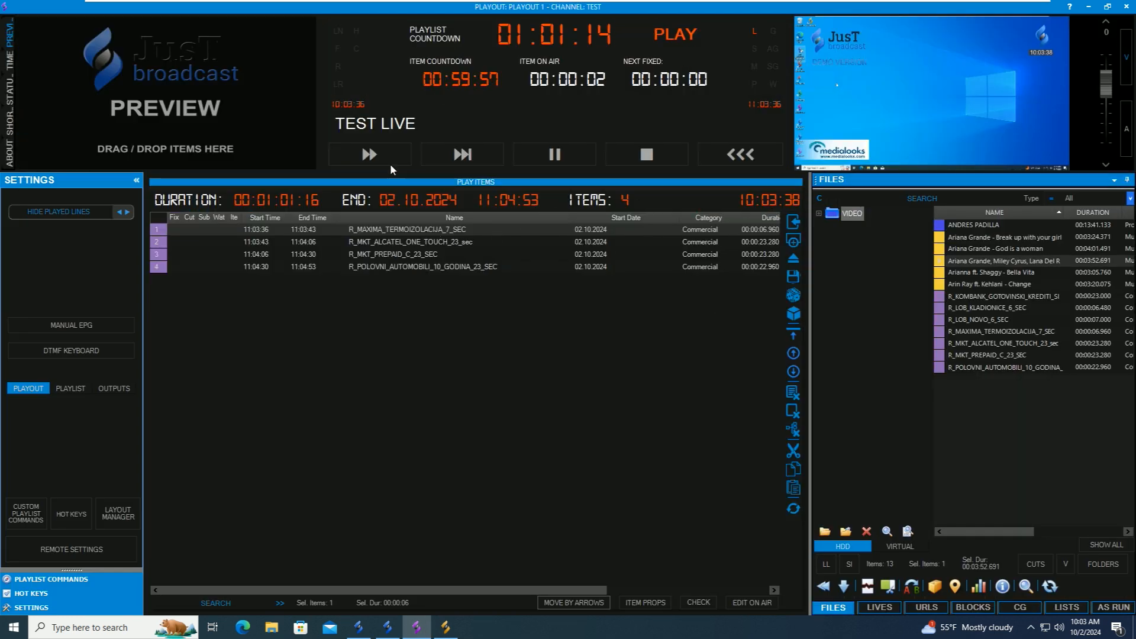
{"action": "left_click", "coordinate": [379, 159]}
{"action": "left_click", "coordinate": [586, 352]}
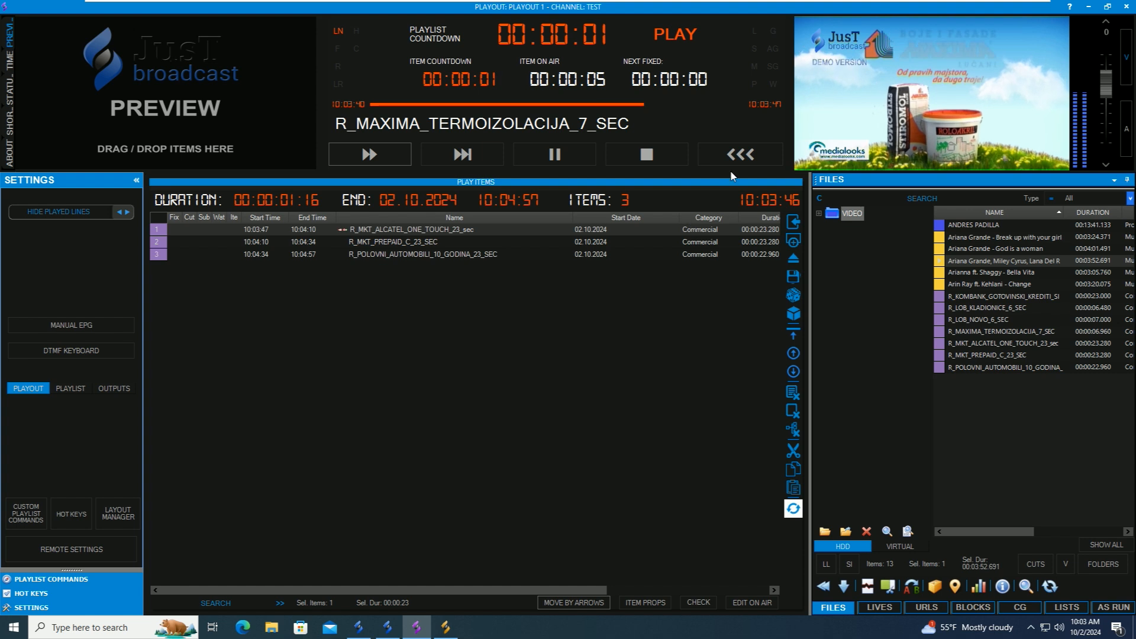
{"action": "left_click", "coordinate": [749, 155]}
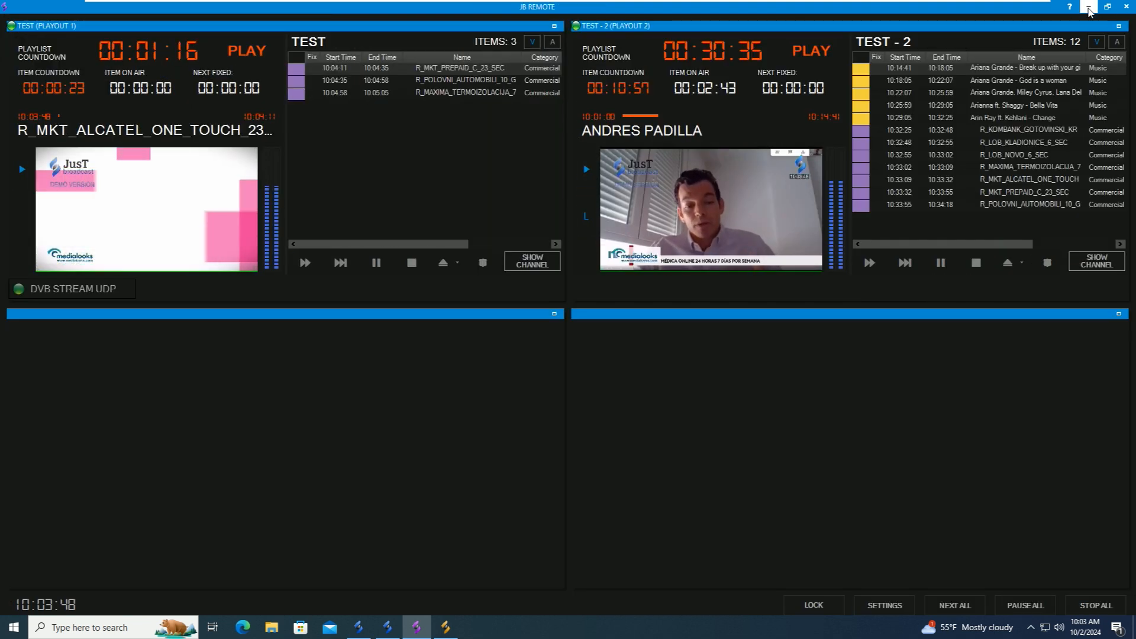
{"action": "left_click", "coordinate": [1088, 7]}
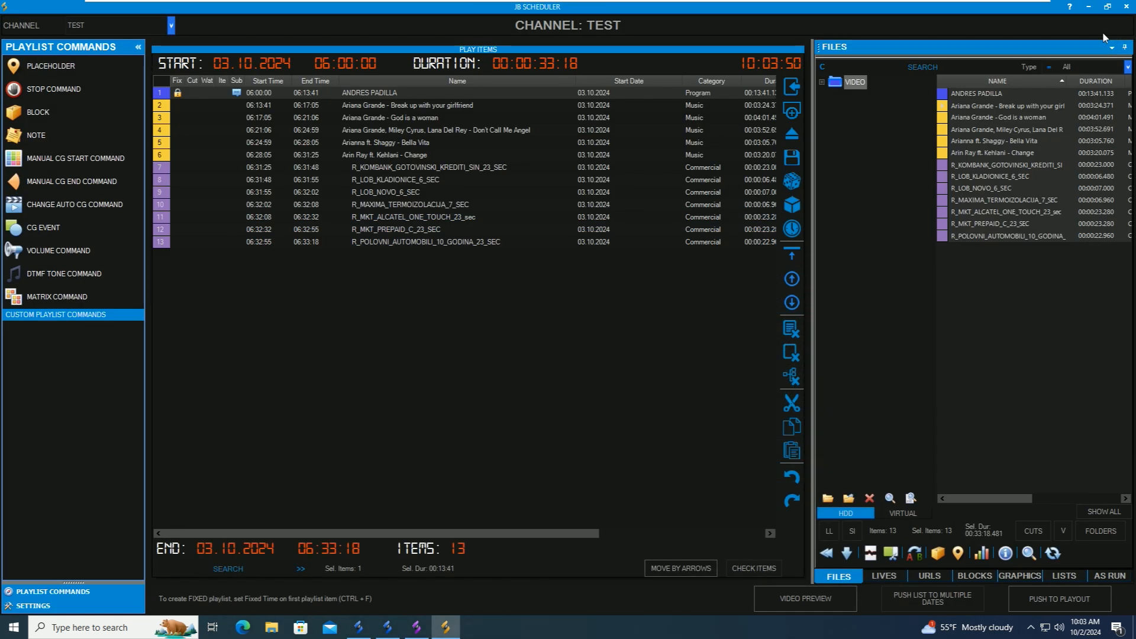
- Switch JB Scheduler to channel TEST - 2 to view its empty playlist, then exit the Scheduler
{"action": "left_click", "coordinate": [1126, 7]}
{"action": "left_click", "coordinate": [608, 354]}
{"action": "left_click", "coordinate": [171, 25]}
{"action": "left_click", "coordinate": [97, 55]}
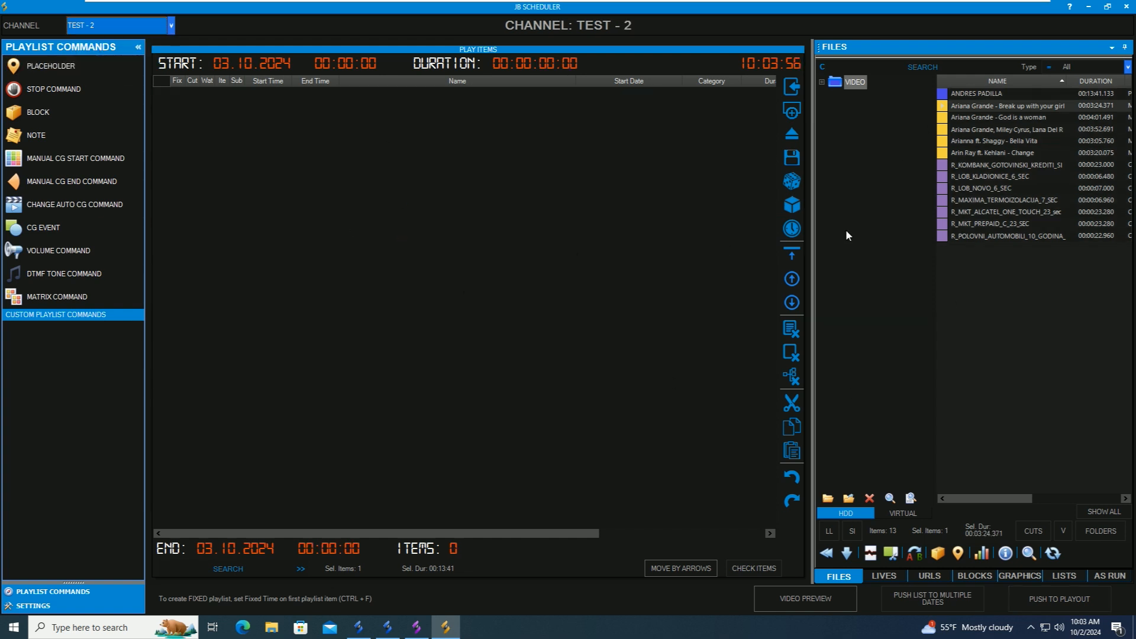
{"action": "left_click", "coordinate": [1126, 7]}
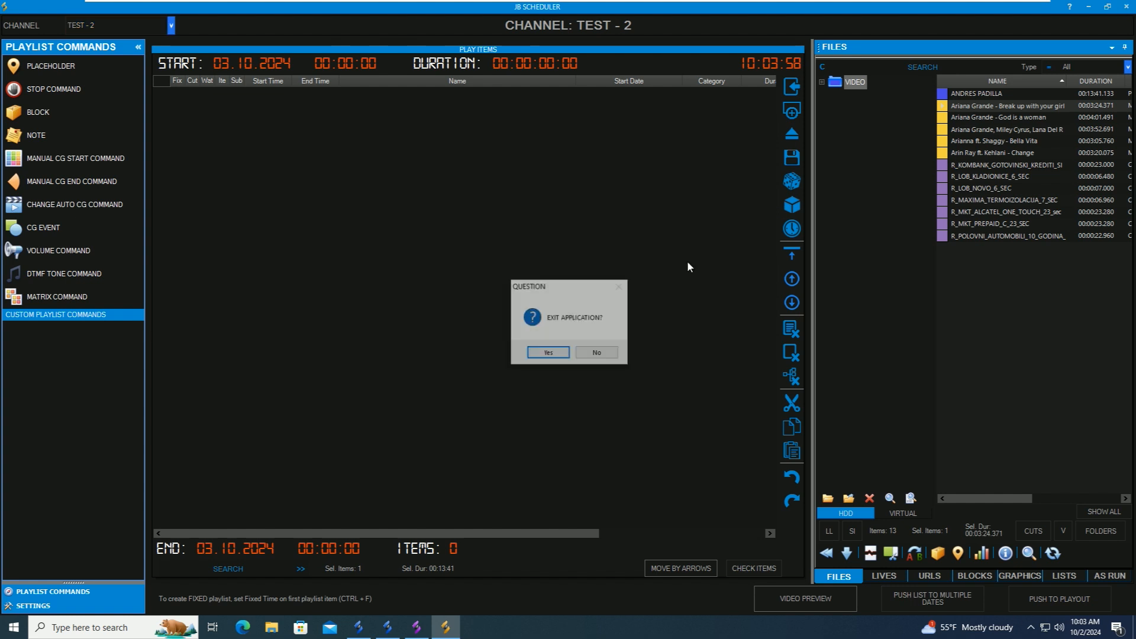
{"action": "left_click", "coordinate": [547, 352]}
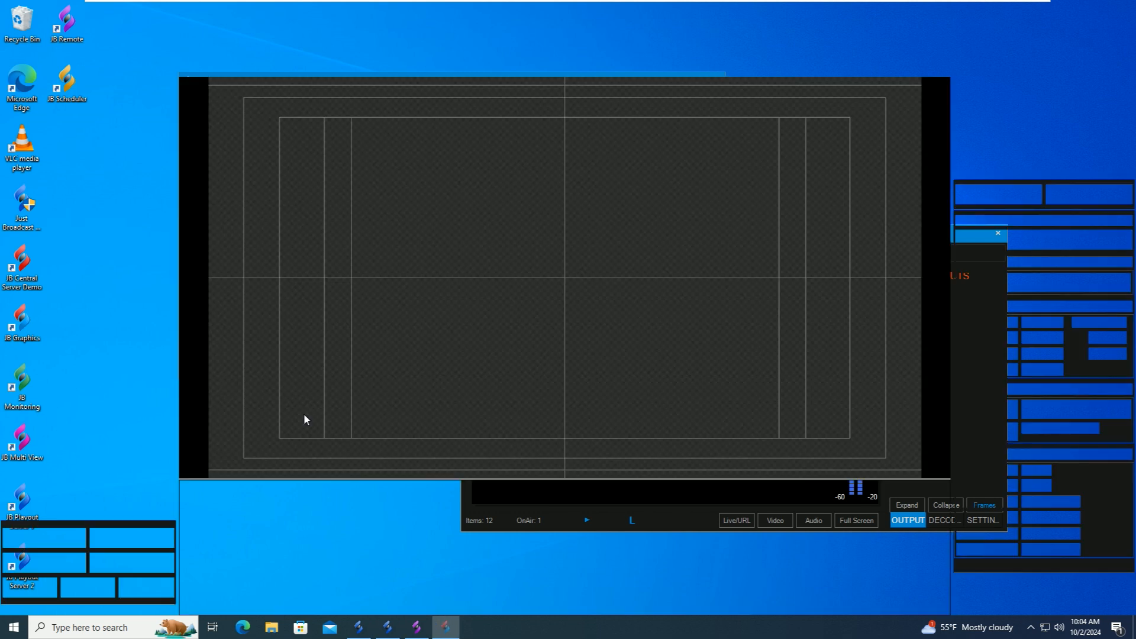
- Set the CG Editor channel to TEST and select the Breaking News graphic
{"action": "left_click", "coordinate": [169, 35]}
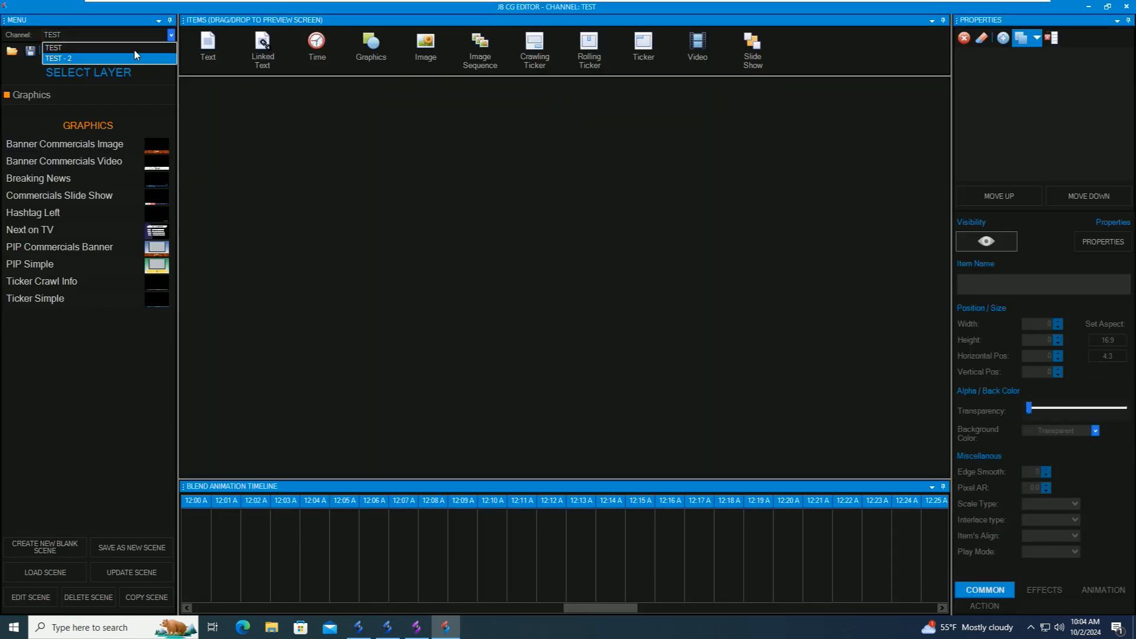
{"action": "left_click", "coordinate": [135, 56]}
{"action": "left_click", "coordinate": [133, 34]}
{"action": "left_click", "coordinate": [91, 48]}
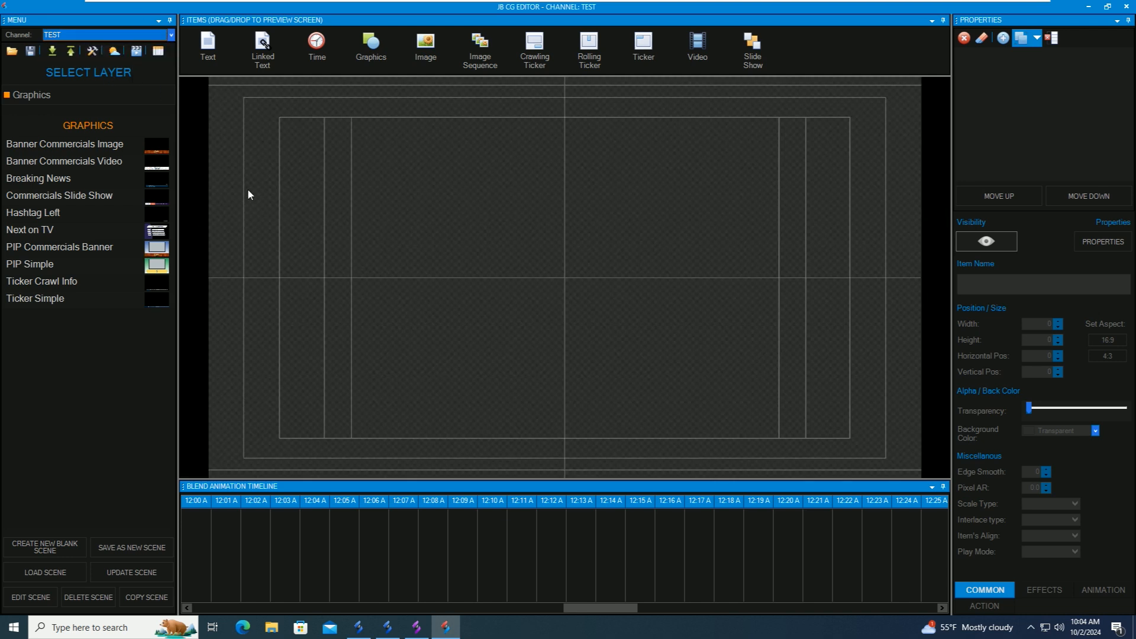
{"action": "left_click", "coordinate": [59, 179]}
- Add a Text item and a TIME clock item to the TEST scene
{"action": "left_click_drag", "start_coordinate": [208, 46], "coordinate": [399, 246]}
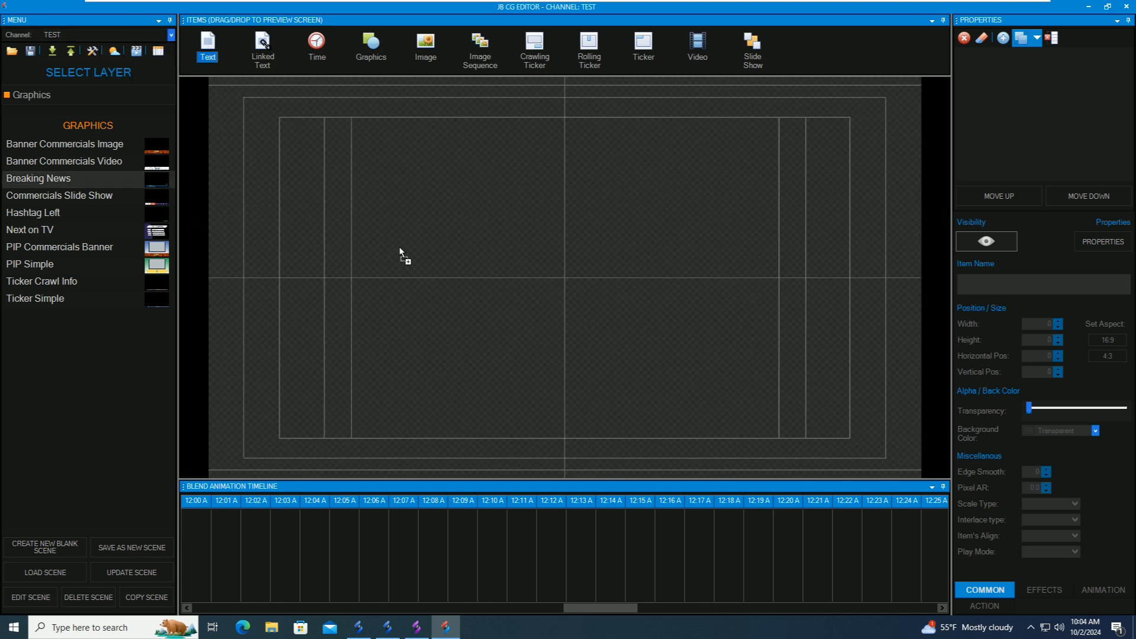
{"action": "left_click_drag", "start_coordinate": [318, 46], "coordinate": [505, 212]}
{"action": "left_click", "coordinate": [504, 260]}
{"action": "left_click", "coordinate": [609, 373]}
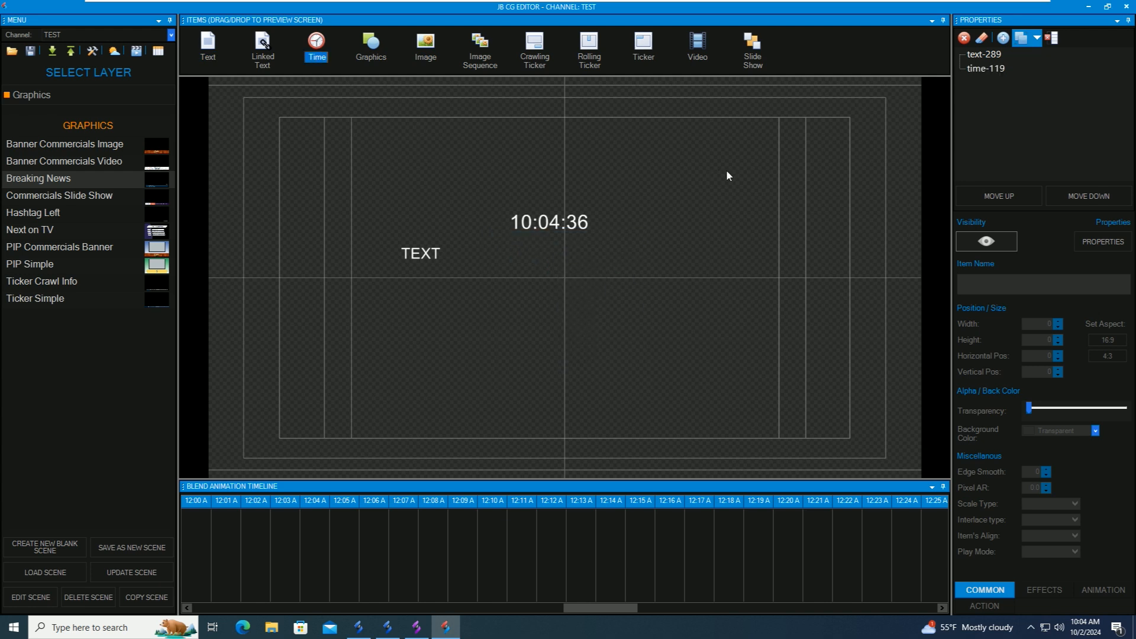
- Close JB CG Editor, confirming the exit
{"action": "left_click", "coordinate": [1088, 8]}
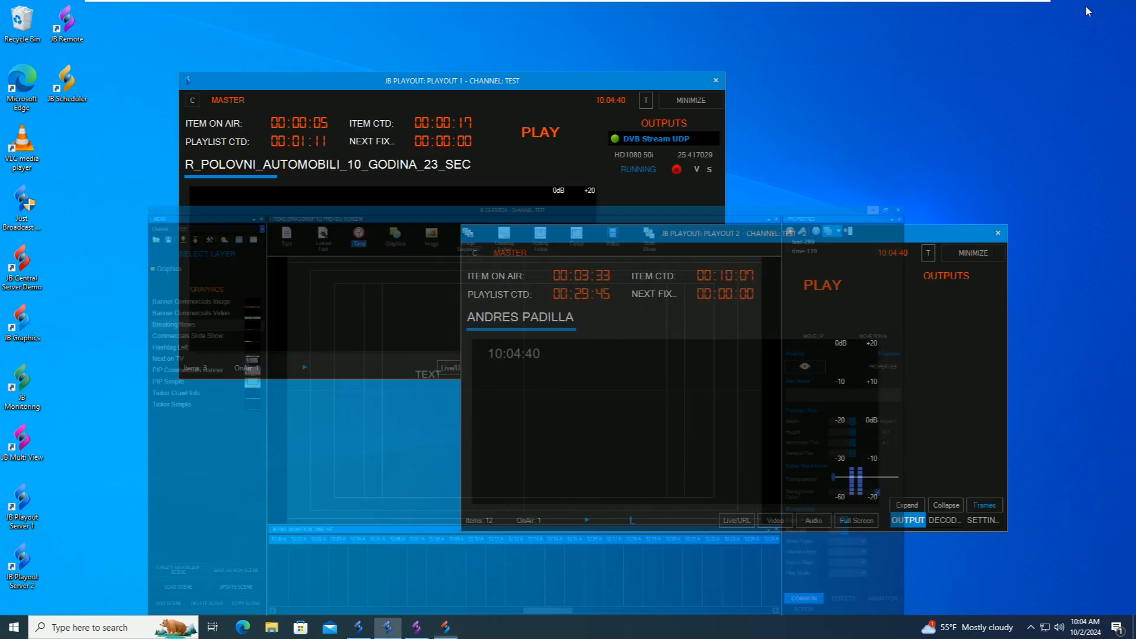
{"action": "left_click", "coordinate": [445, 628]}
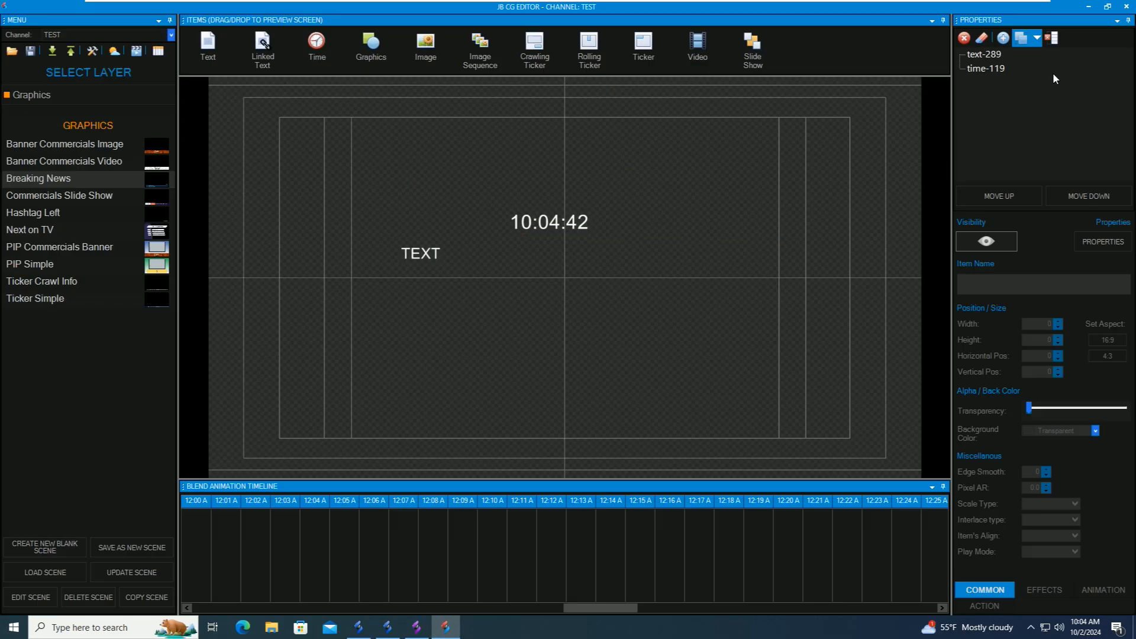
{"action": "left_click", "coordinate": [1127, 6]}
{"action": "left_click", "coordinate": [546, 355]}
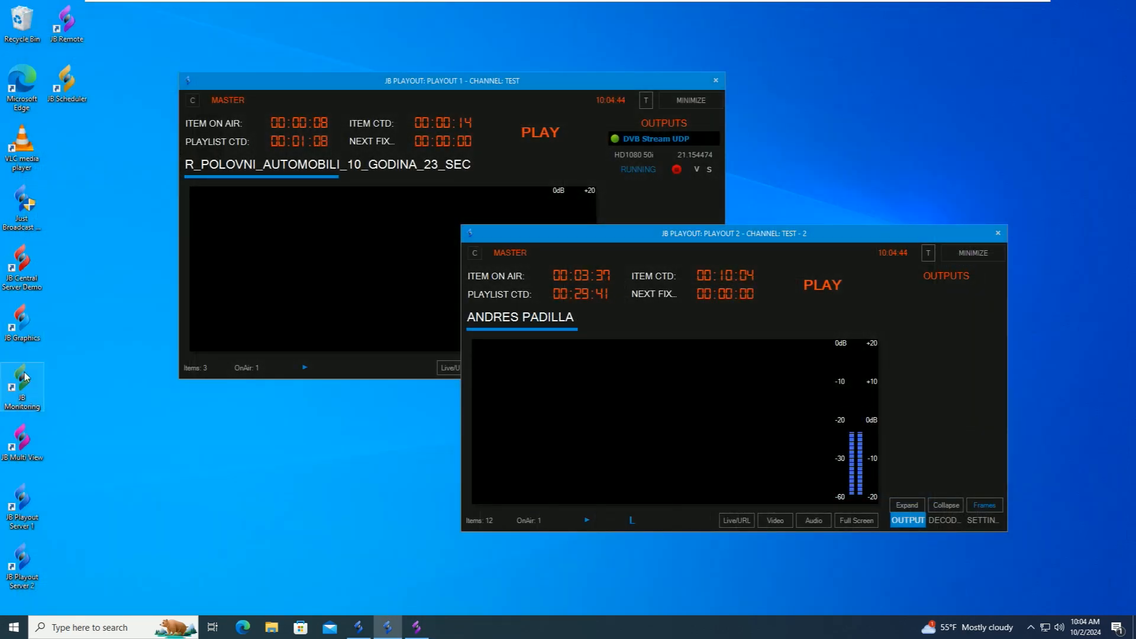
{"action": "double_click", "coordinate": [24, 441]}
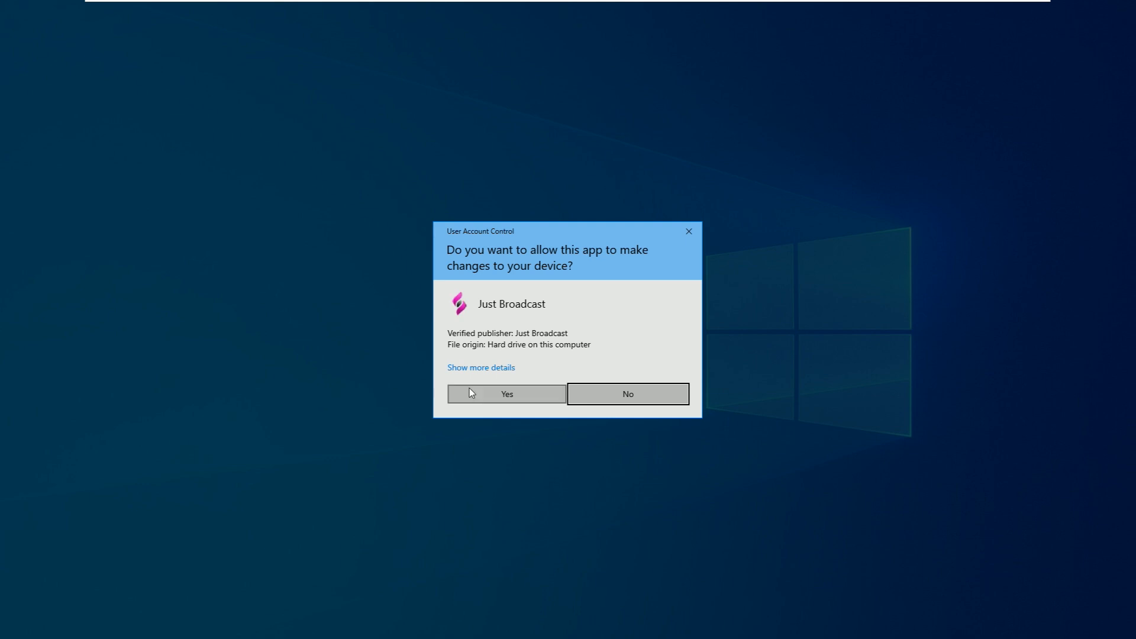
{"action": "left_click", "coordinate": [470, 393]}
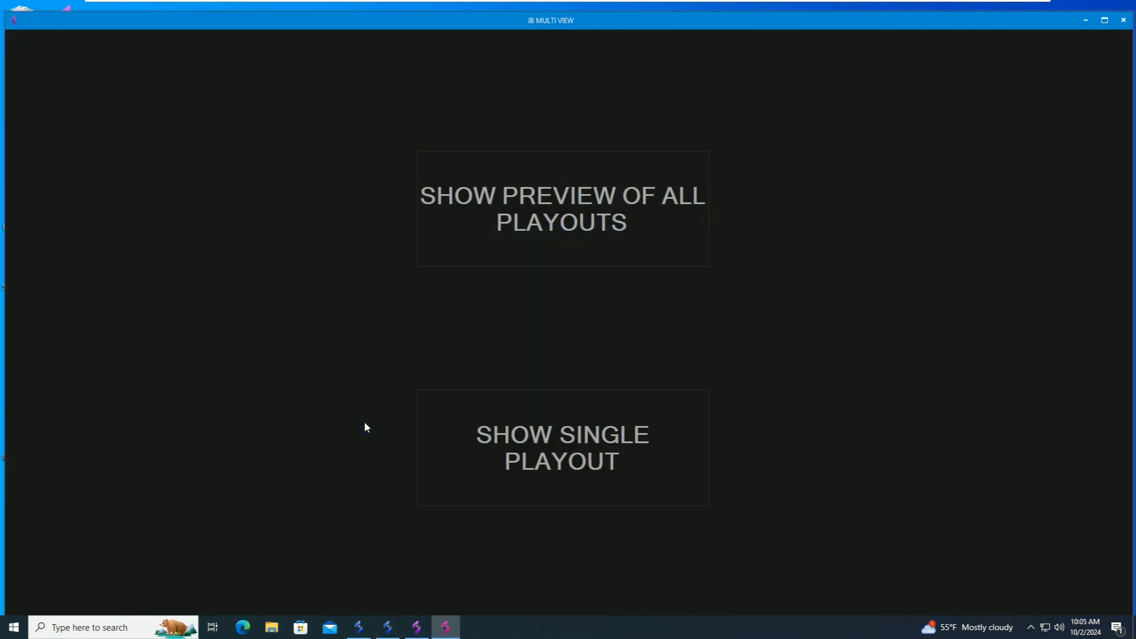
{"action": "left_click", "coordinate": [564, 202]}
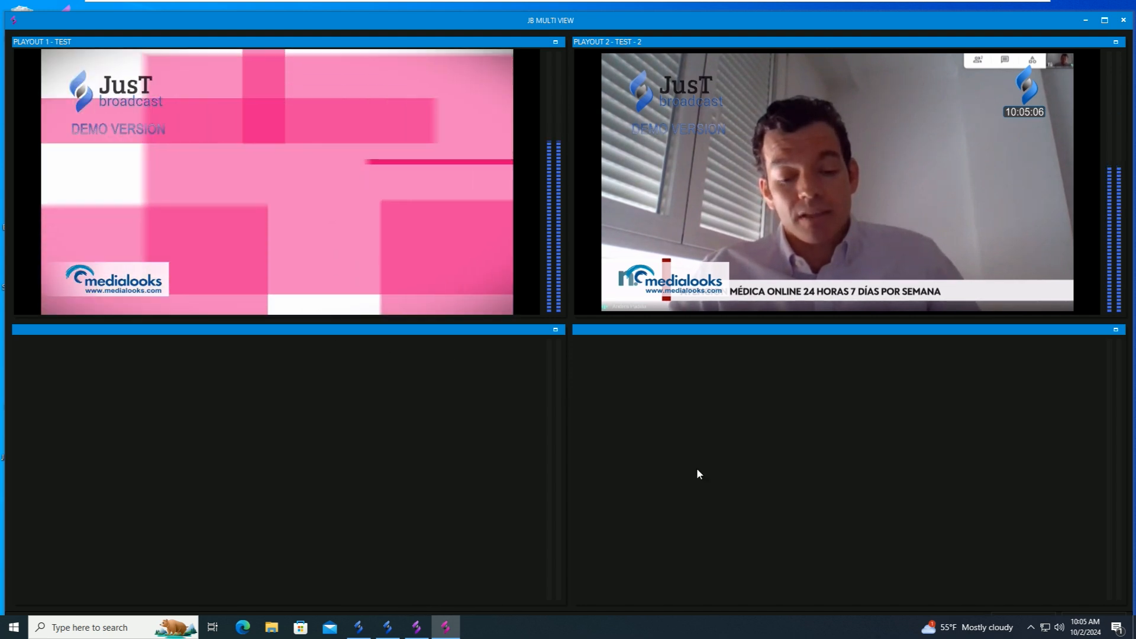
{"action": "left_click", "coordinate": [1103, 20]}
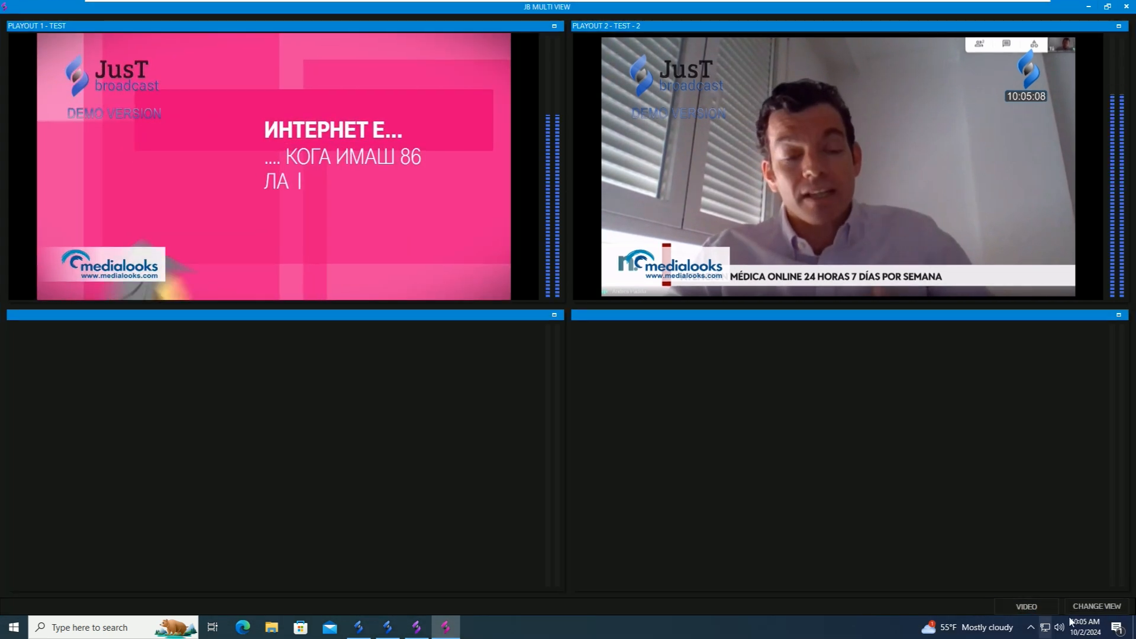
{"action": "left_click", "coordinate": [1071, 606]}
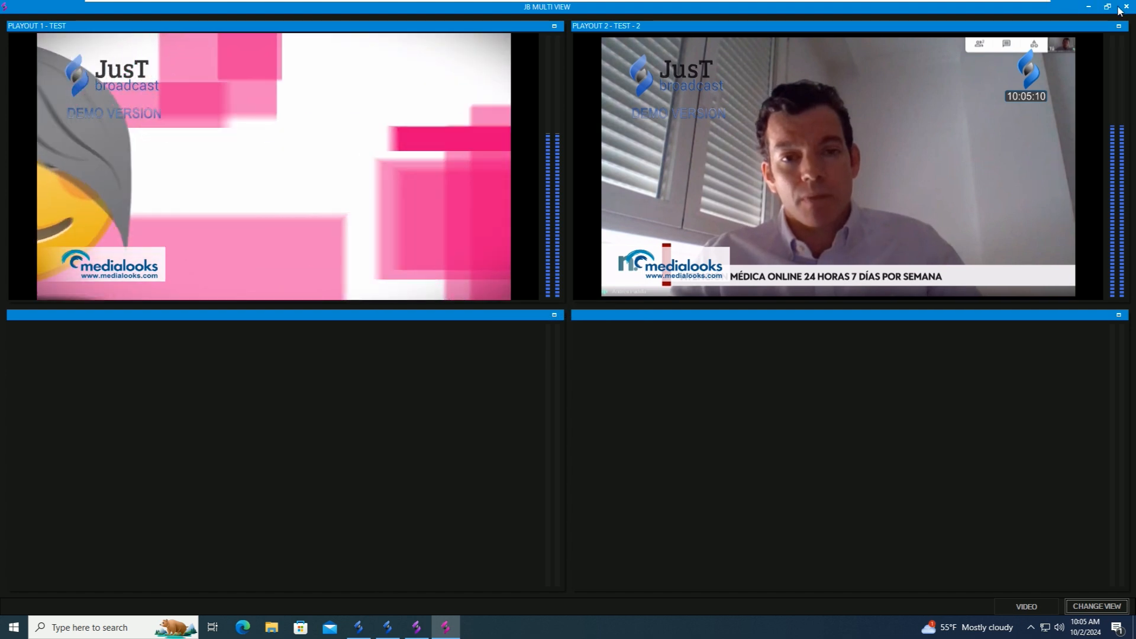
{"action": "left_click", "coordinate": [563, 351]}
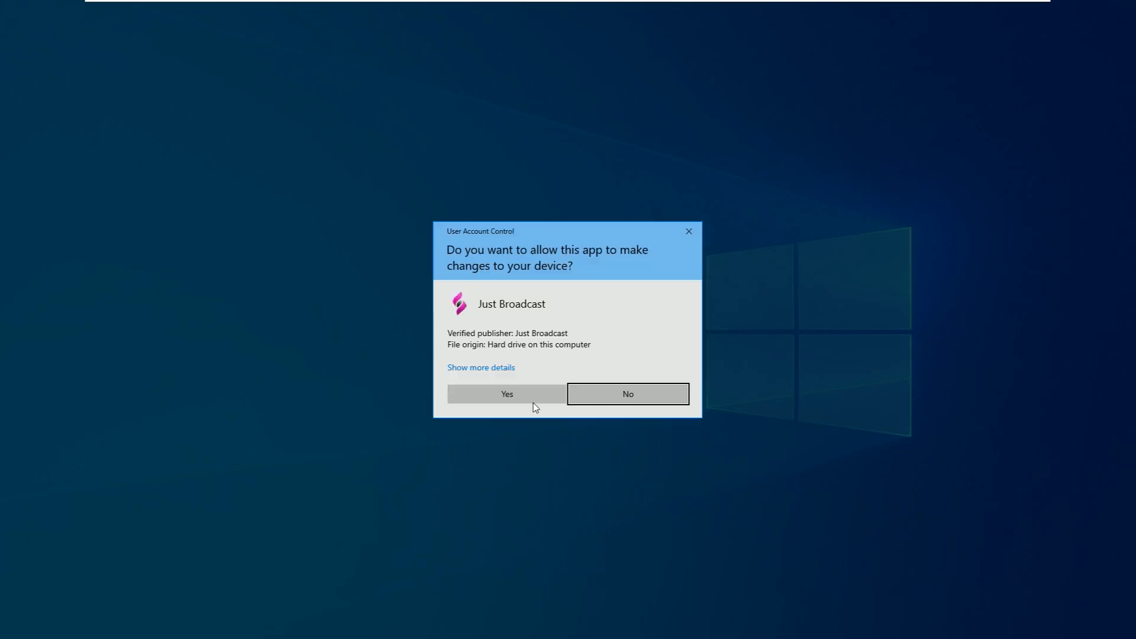
- Relaunch JB Multi View monitoring PLAYOUT 1 and maximize its window
{"action": "left_click", "coordinate": [534, 401]}
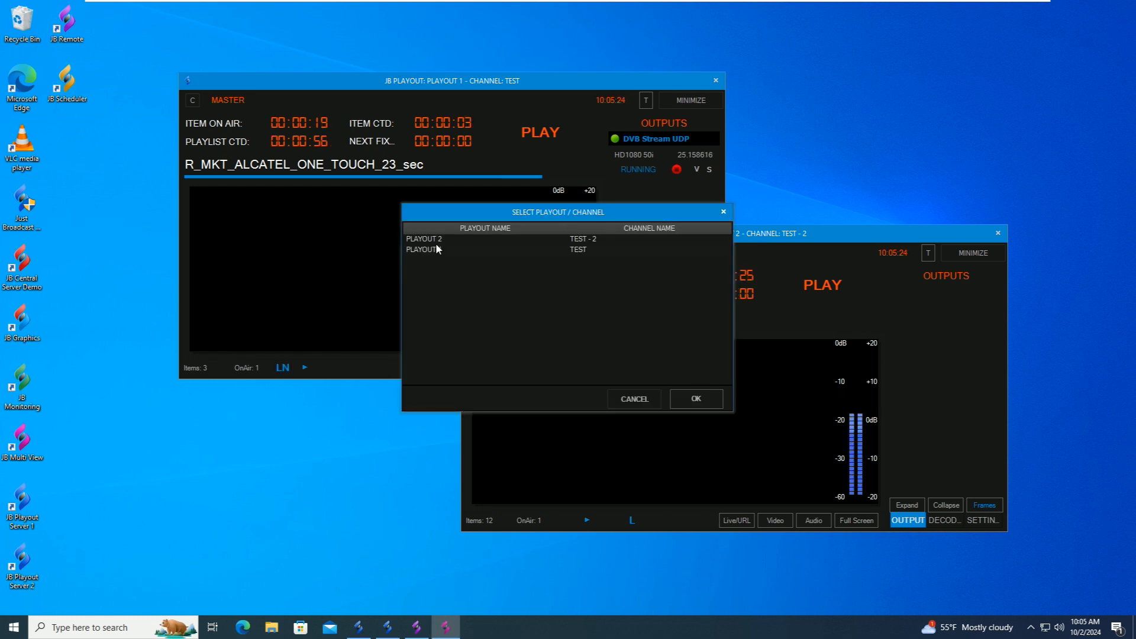
{"action": "left_click", "coordinate": [428, 247]}
{"action": "left_click", "coordinate": [686, 399]}
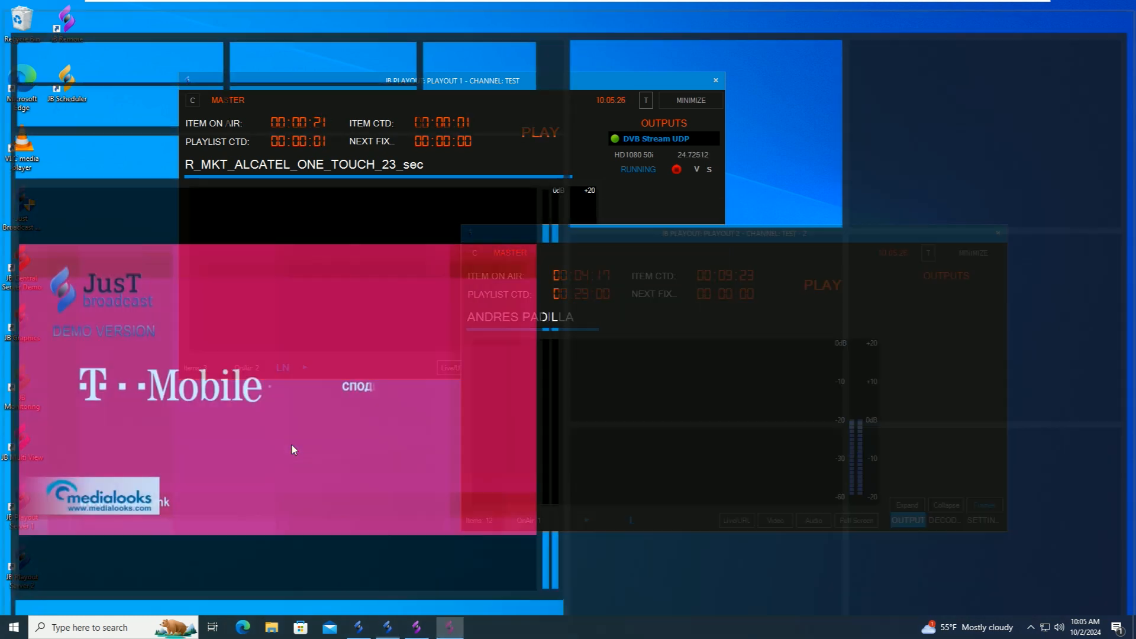
{"action": "double_click", "coordinate": [623, 17]}
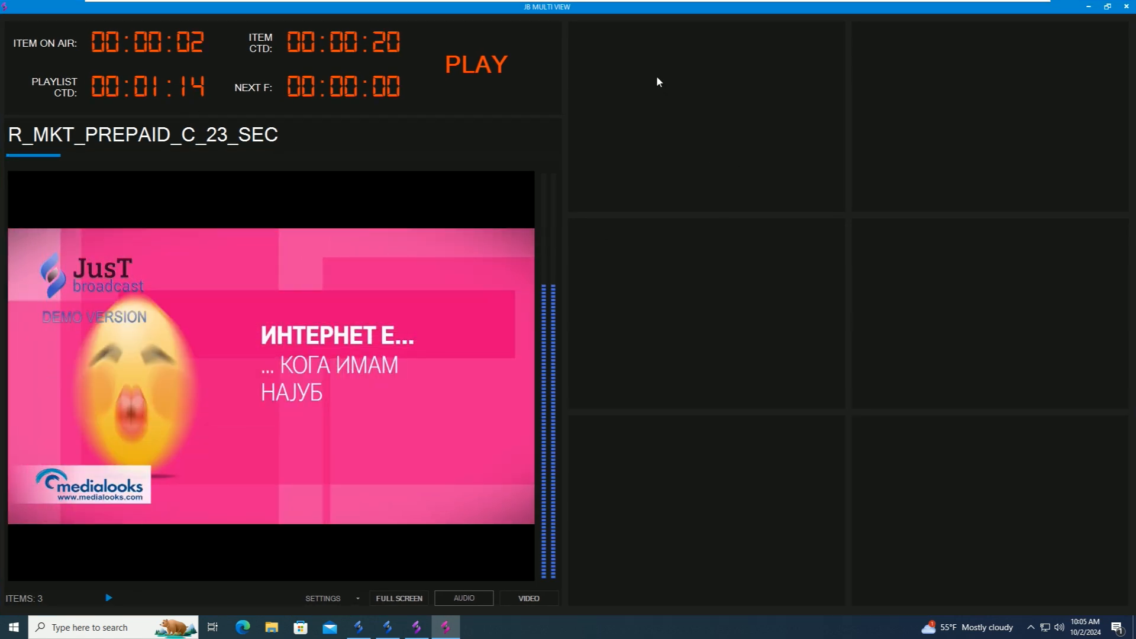
- Fill empty slots with Live, URL, CG, Time and CPU panels
{"action": "right_click", "coordinate": [657, 78]}
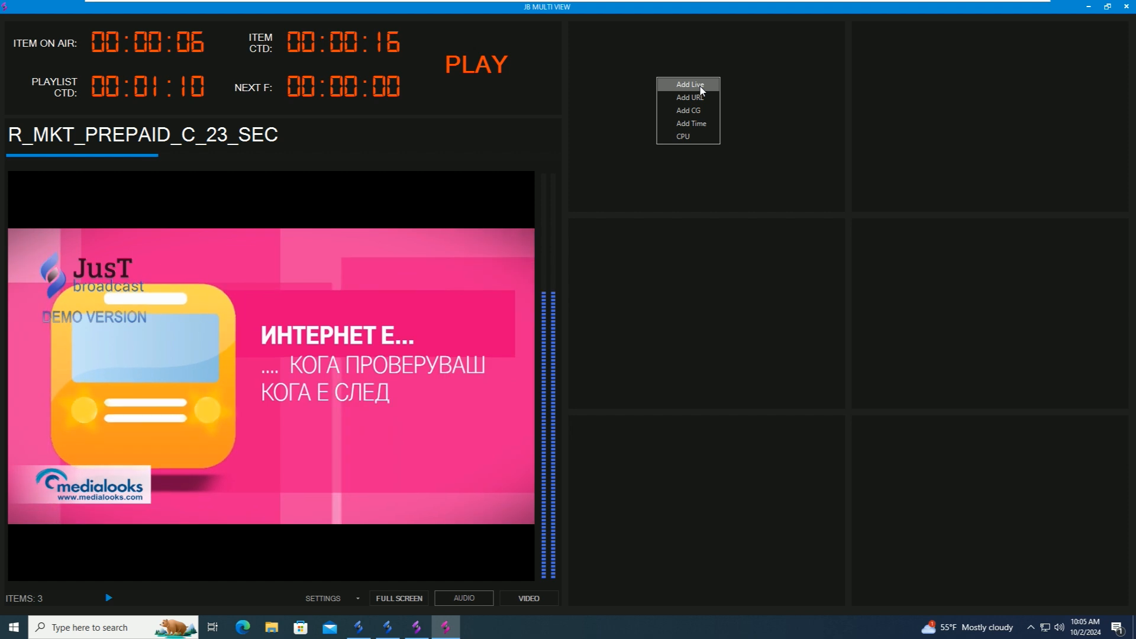
{"action": "left_click", "coordinate": [703, 84]}
{"action": "right_click", "coordinate": [988, 72]}
{"action": "left_click", "coordinate": [1009, 90]}
{"action": "right_click", "coordinate": [683, 280]}
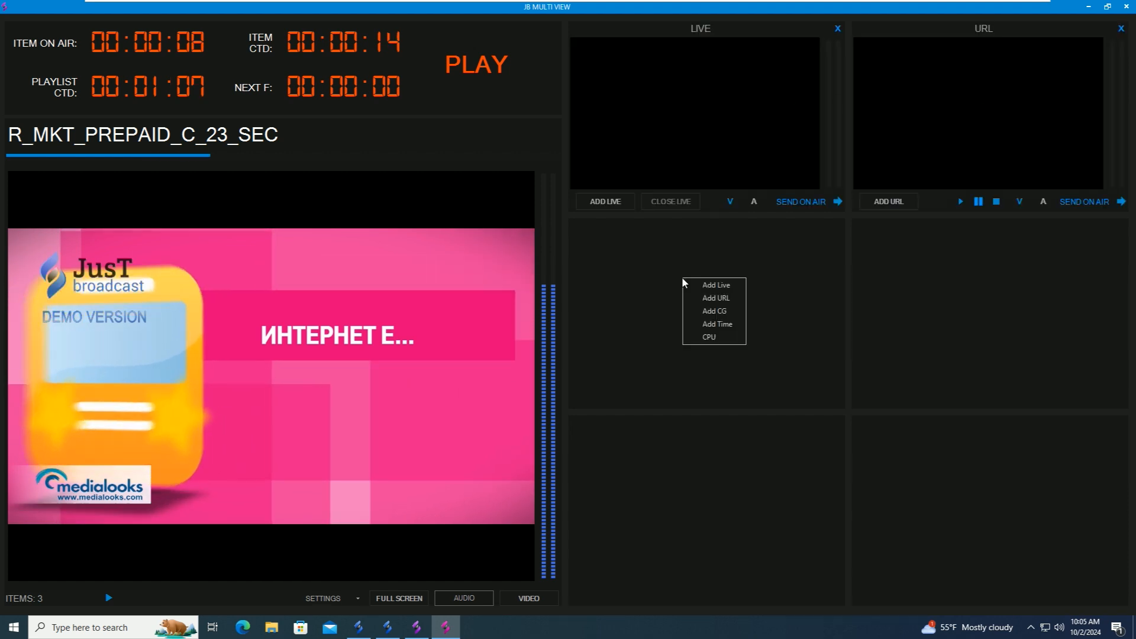
{"action": "left_click", "coordinate": [716, 311]}
{"action": "right_click", "coordinate": [966, 272]}
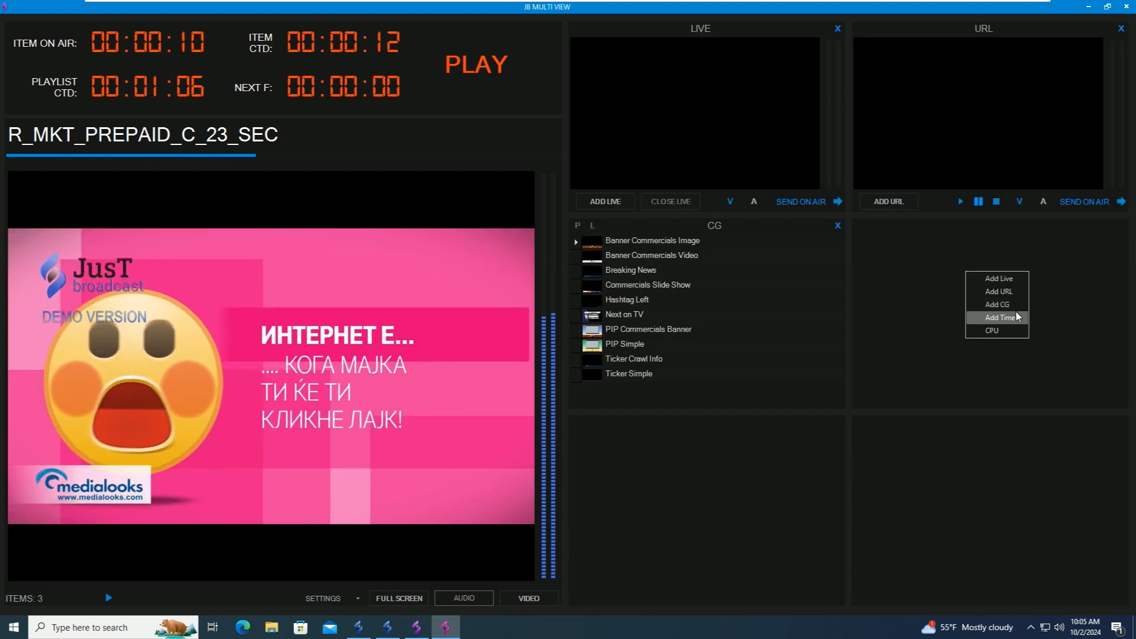
{"action": "left_click", "coordinate": [1000, 317]}
{"action": "right_click", "coordinate": [728, 481]}
{"action": "left_click", "coordinate": [752, 539]}
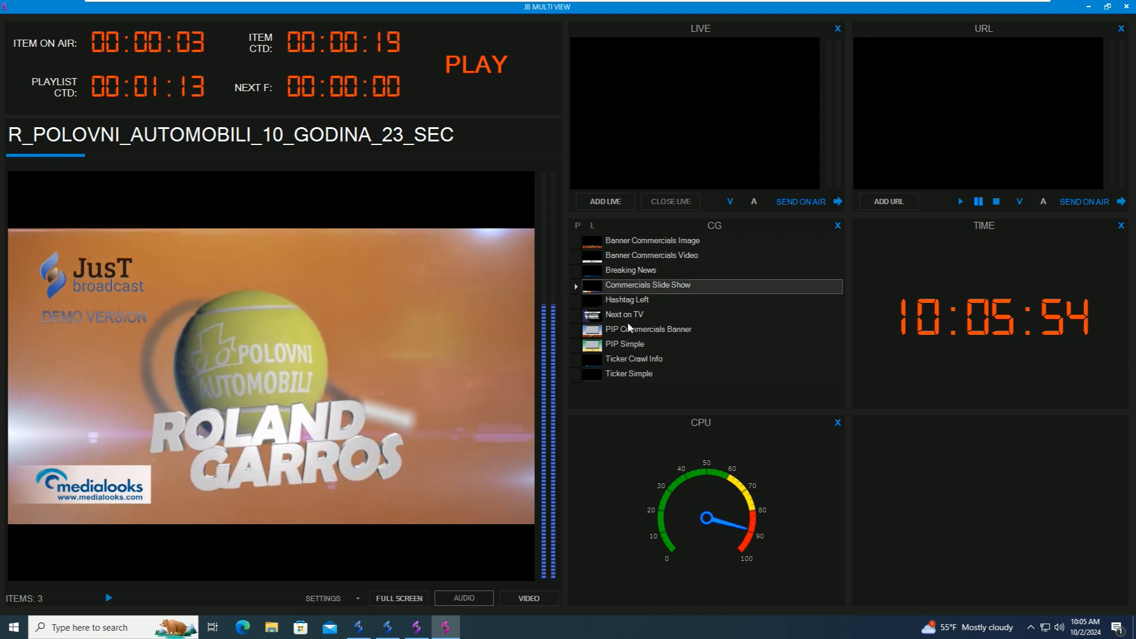
- Put the Breaking News graphic on air, then close Multi View
{"action": "left_click", "coordinate": [662, 320]}
{"action": "double_click", "coordinate": [629, 272]}
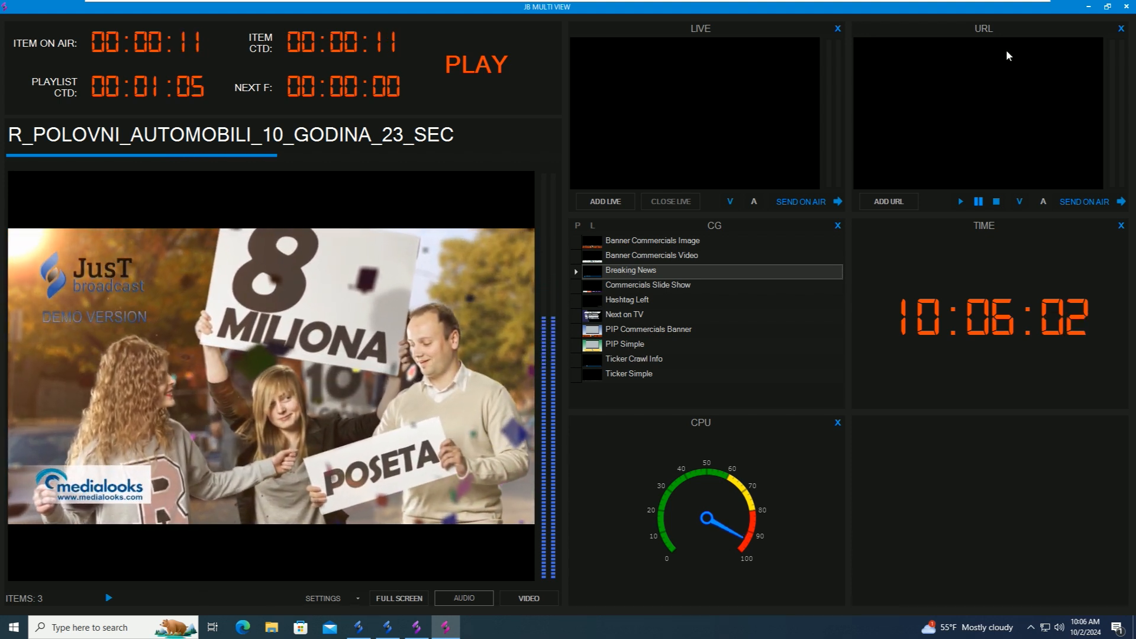
{"action": "left_click", "coordinate": [1126, 6]}
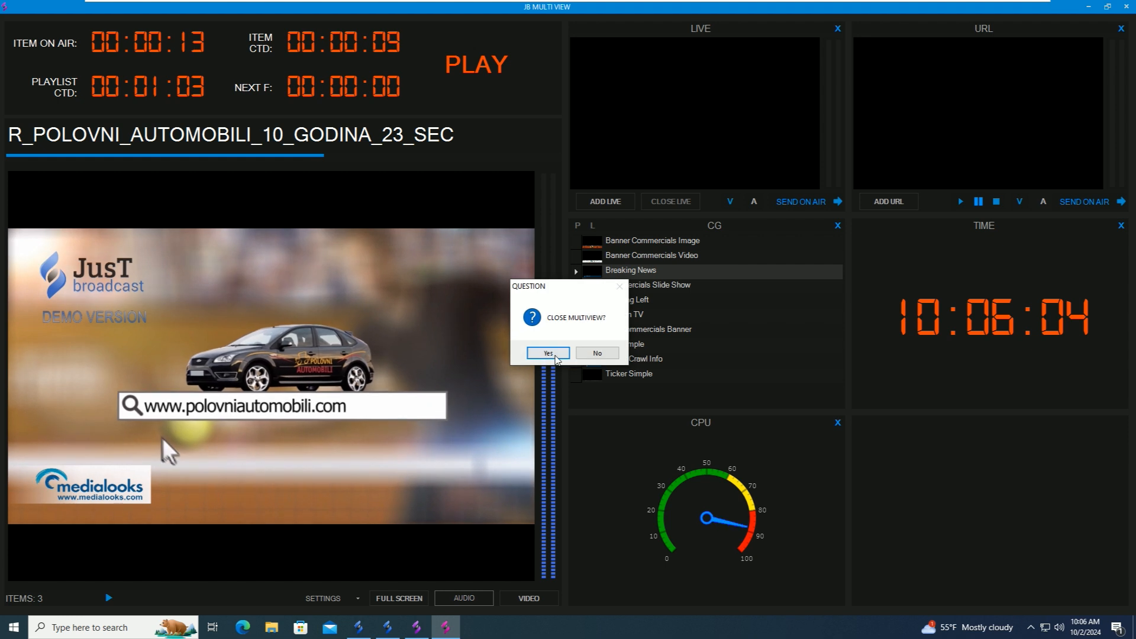
- Confirm closing Multi View and launch JB Monitoring with administrator approval
{"action": "left_click", "coordinate": [556, 356]}
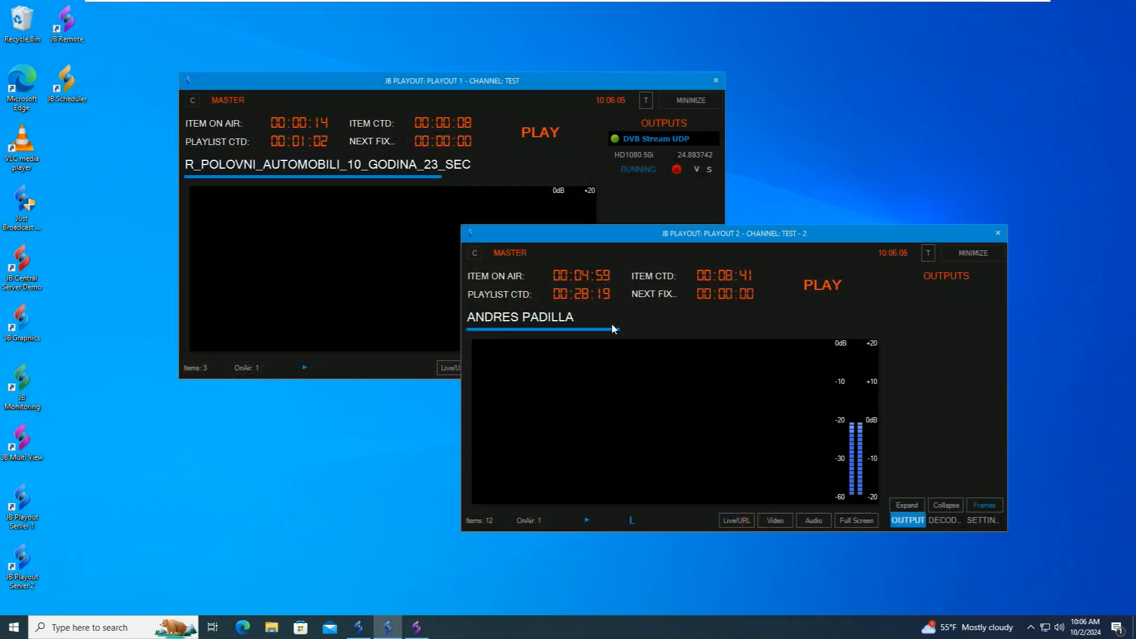
{"action": "double_click", "coordinate": [26, 382]}
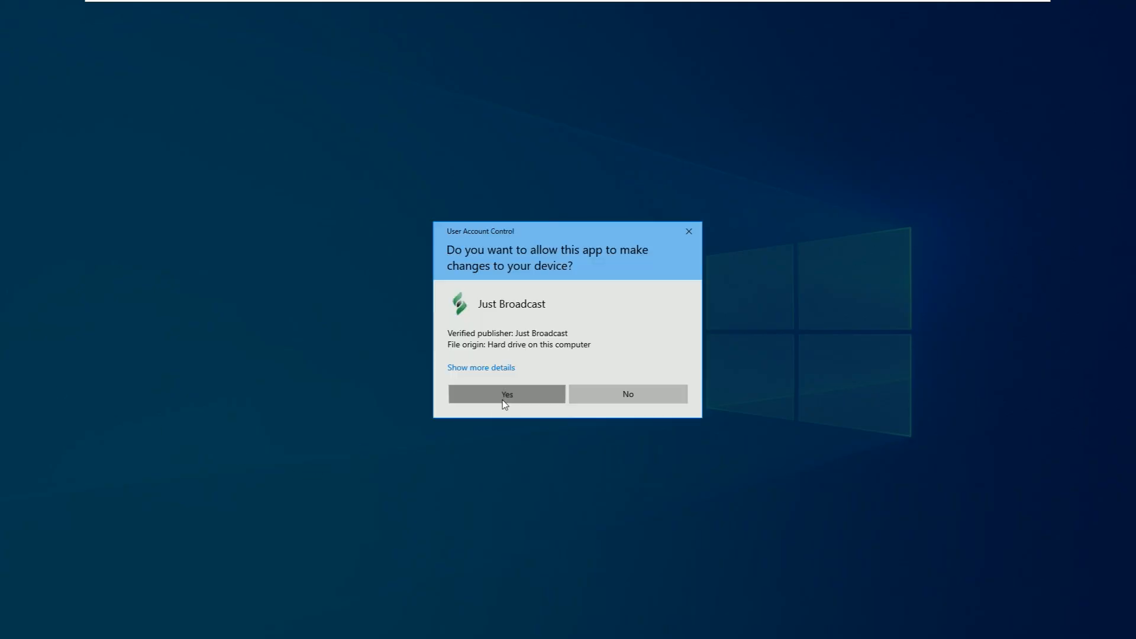
{"action": "left_click", "coordinate": [504, 398]}
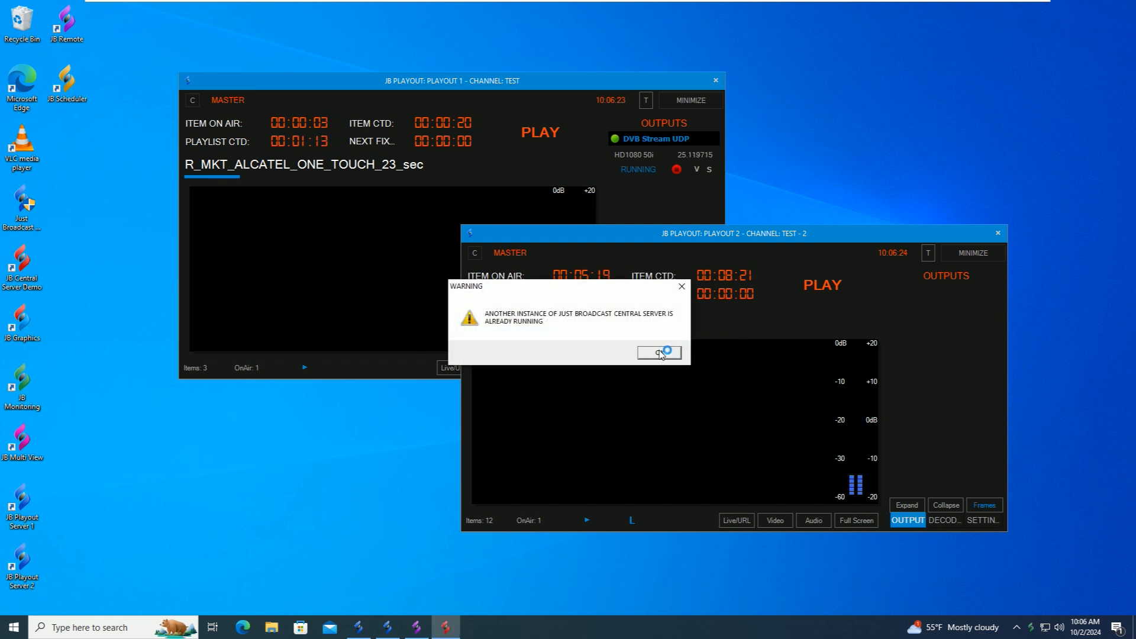
- Dismiss the central server and playout server already-running warnings
{"action": "left_click", "coordinate": [658, 353]}
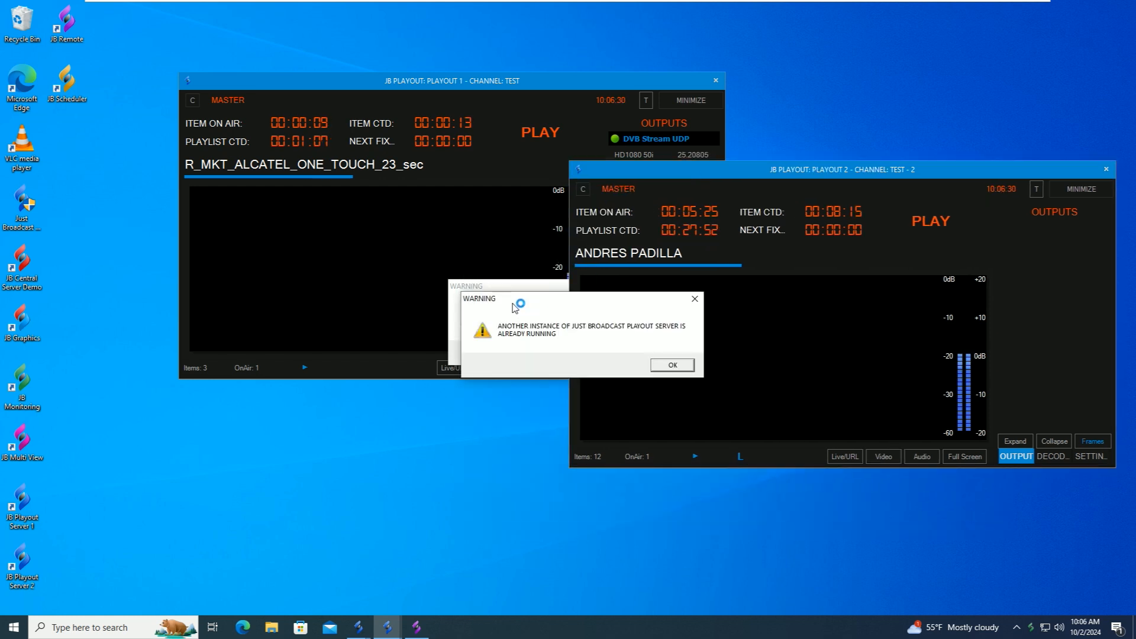
{"action": "left_click", "coordinate": [631, 362]}
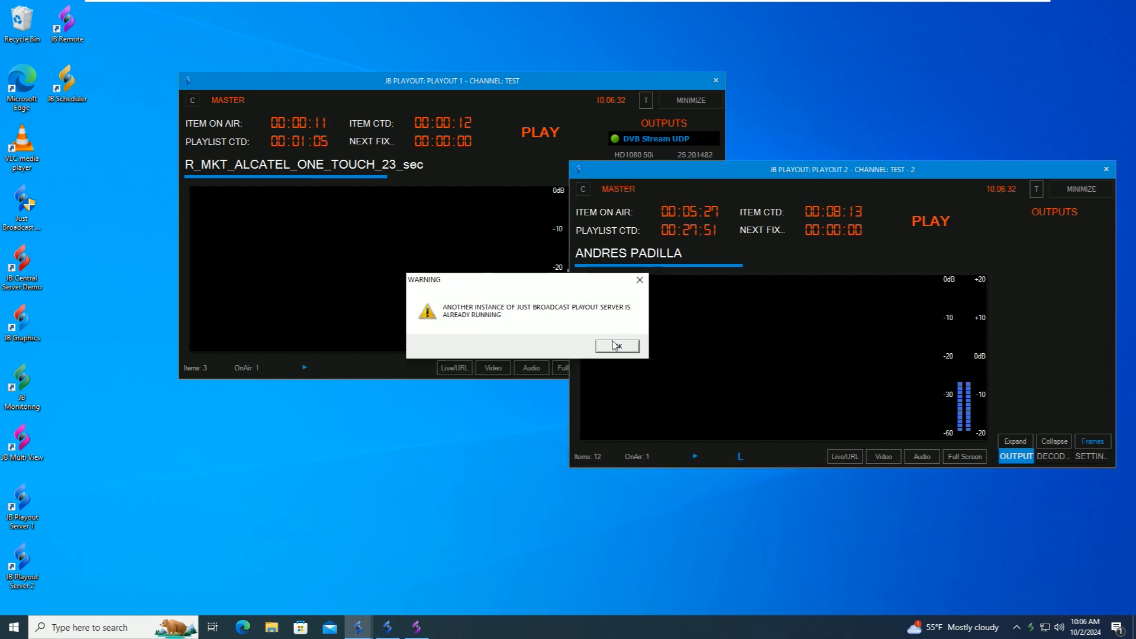
{"action": "left_click", "coordinate": [615, 346]}
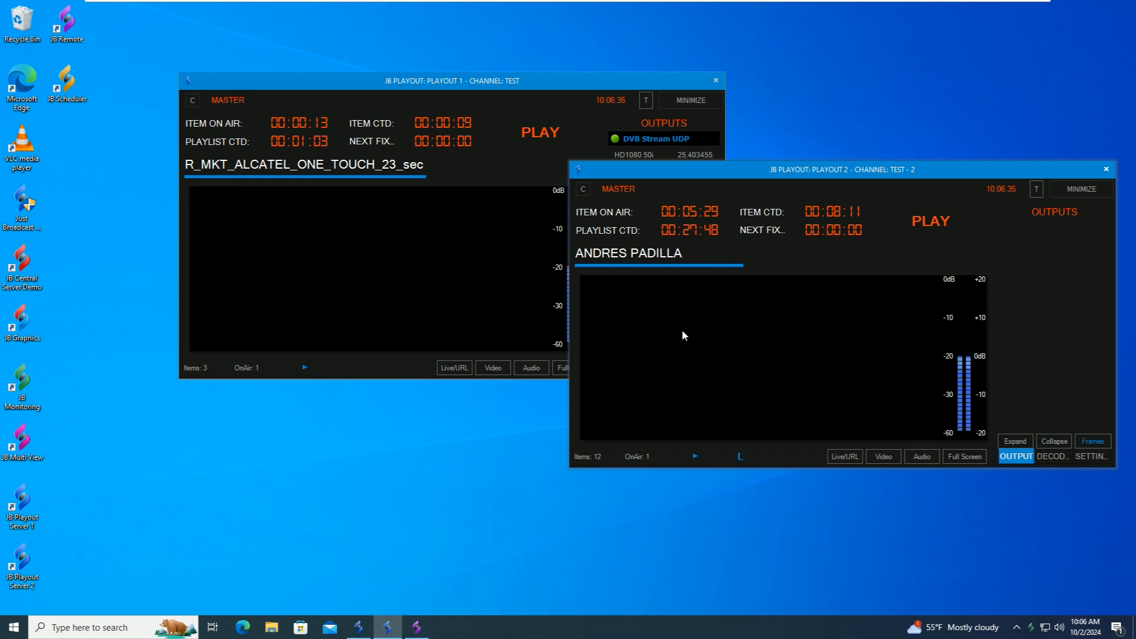